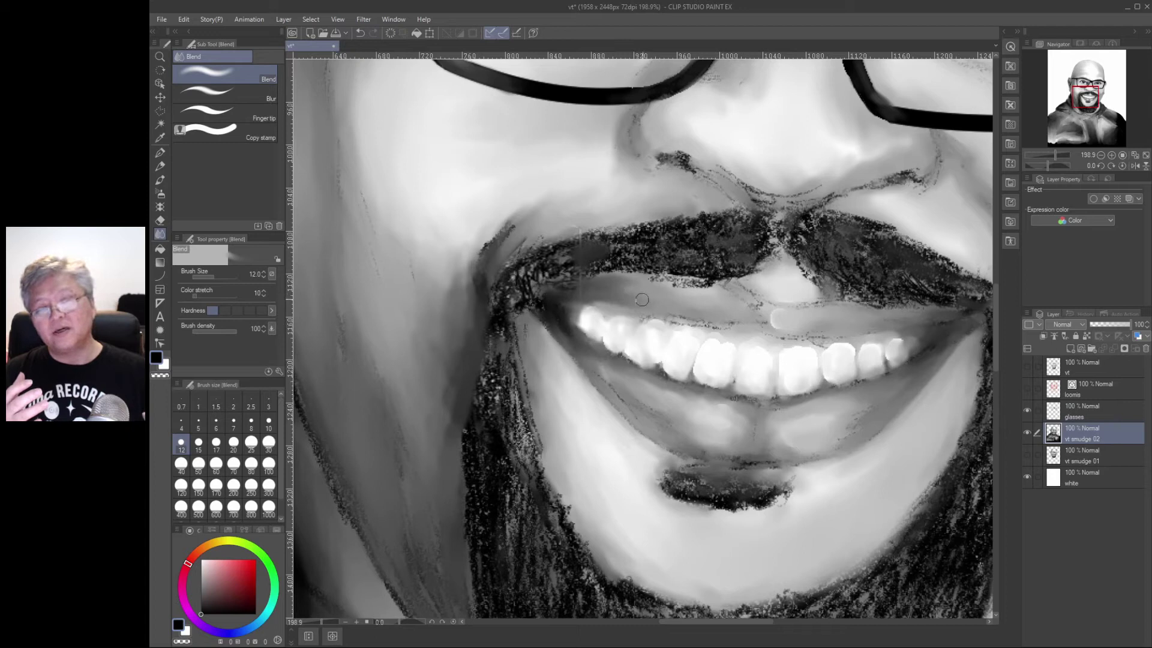
# - Choose the Real pencil for the portrait and set its brush size to 5
pyautogui.press('p')
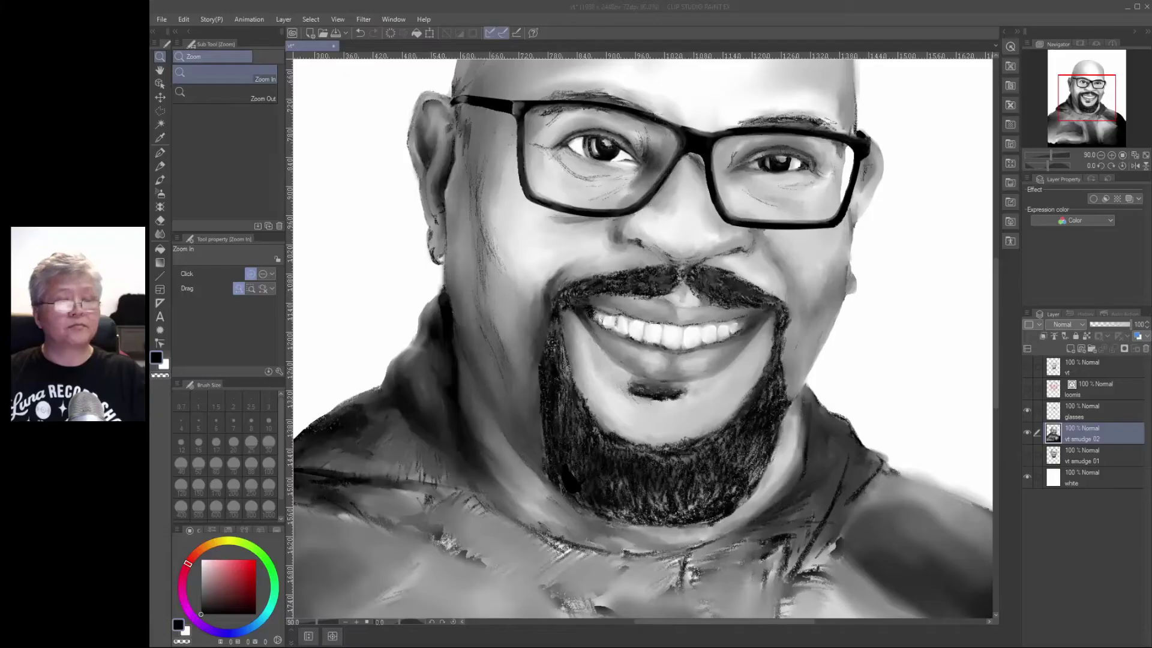
pyautogui.click(702, 236)
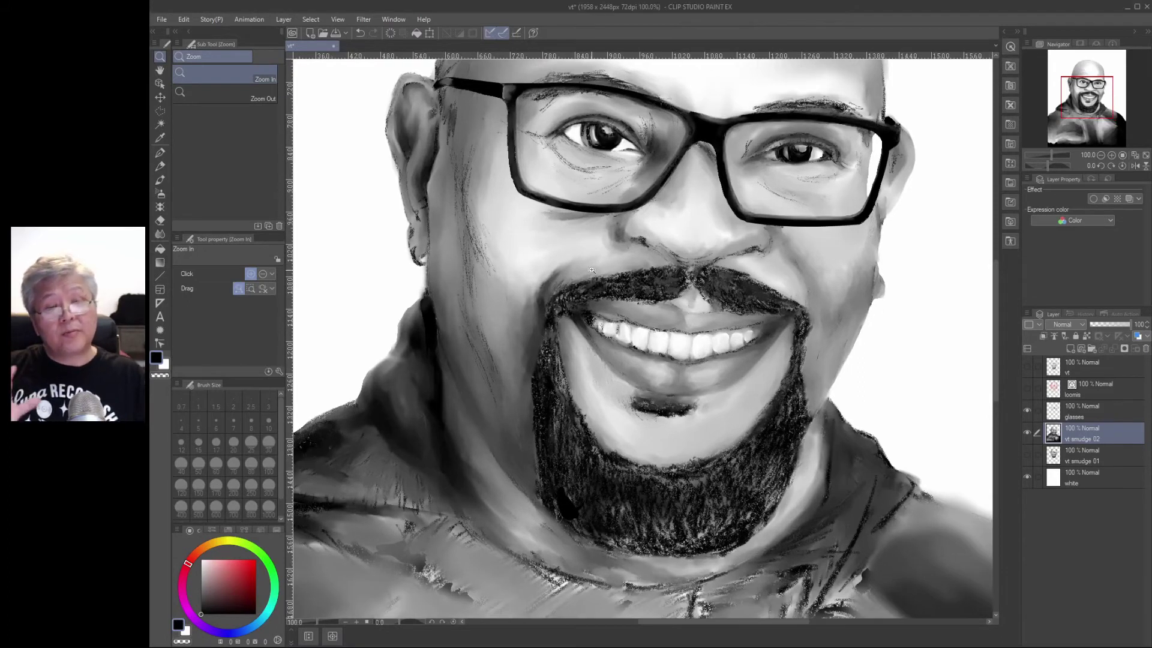
pyautogui.press('p')
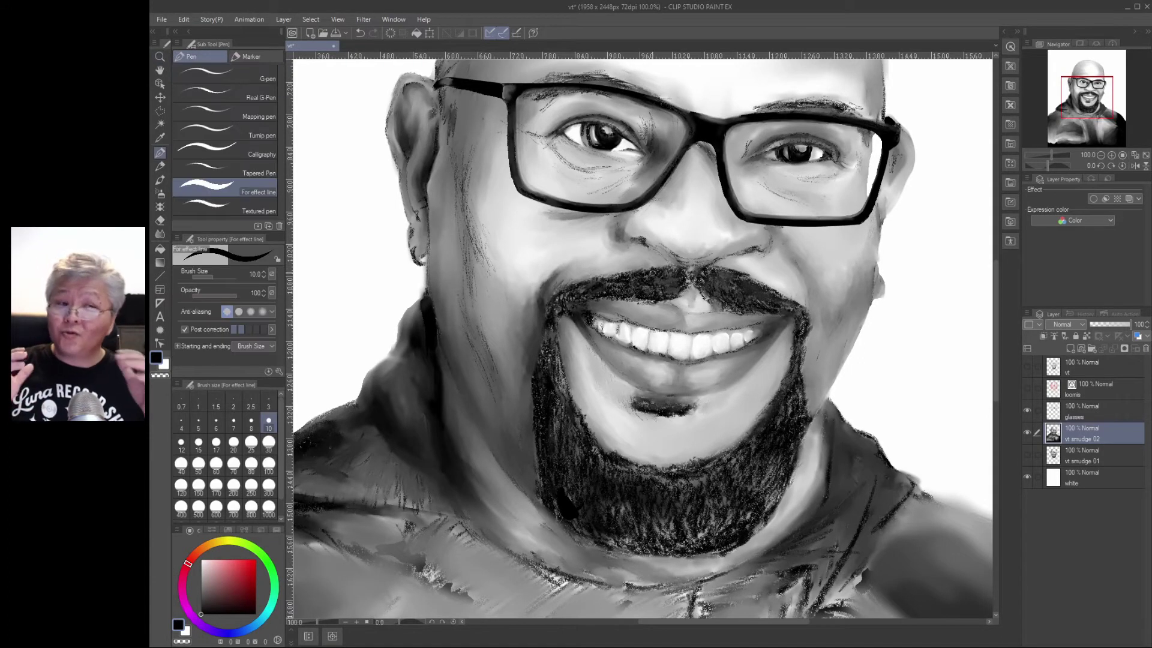
pyautogui.press('p')
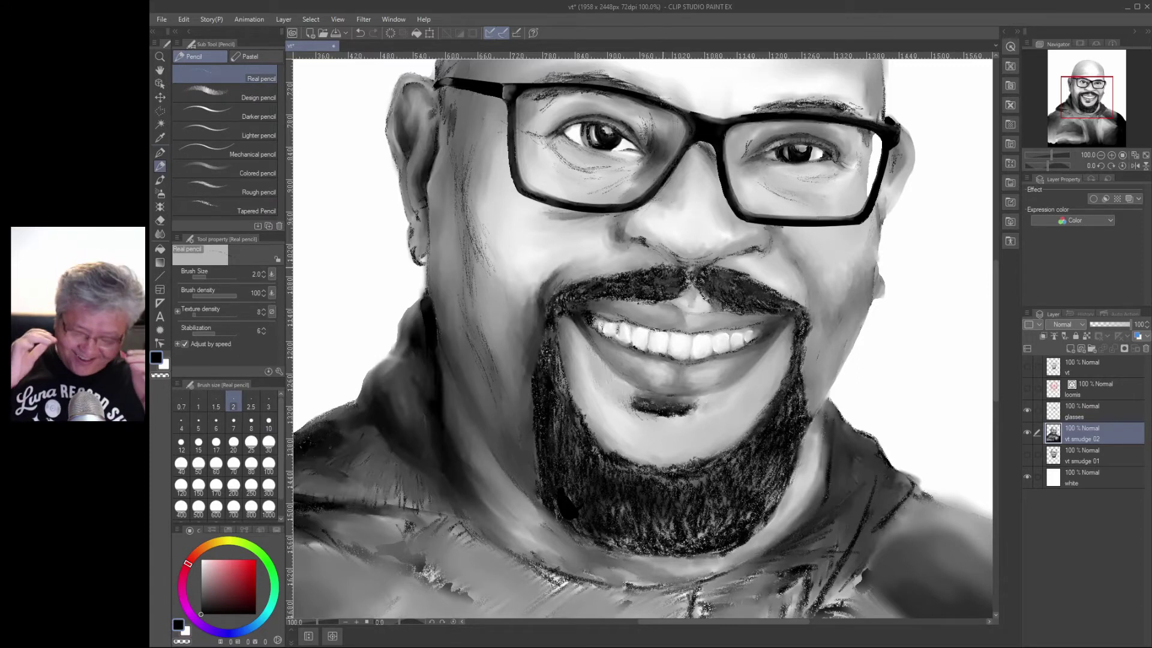
pyautogui.press(']')
pyautogui.press(']')
pyautogui.press(']')
pyautogui.press(']')
pyautogui.press(']')
pyautogui.press(']')
pyautogui.press(']')
pyautogui.press(']')
pyautogui.press(']')
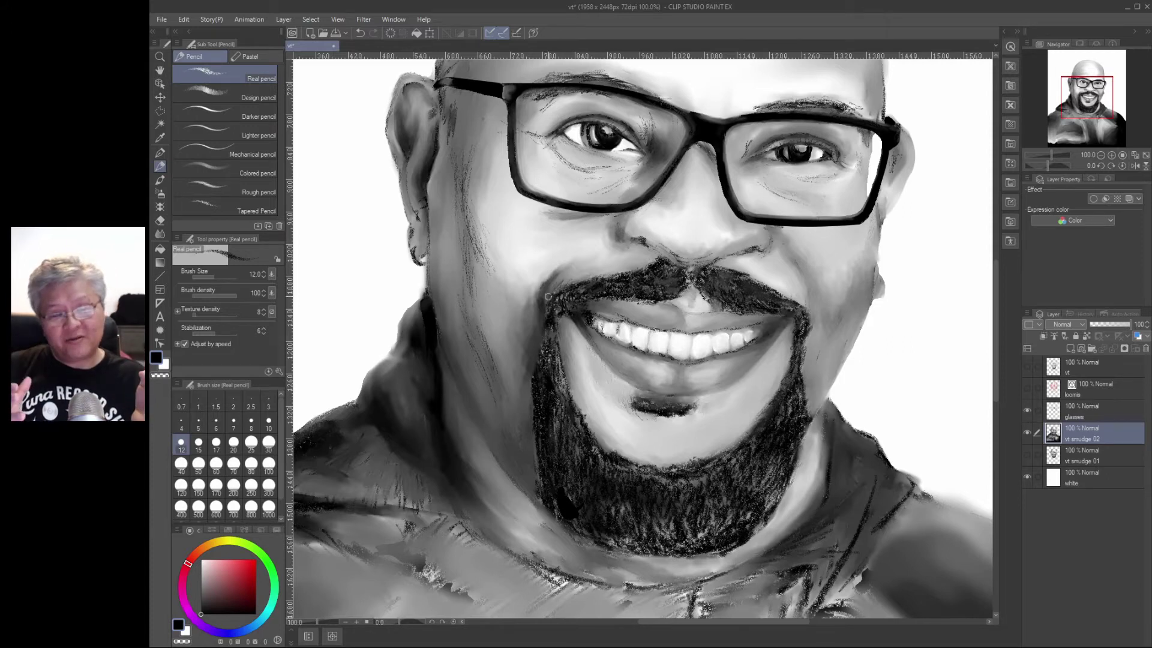
pyautogui.click(198, 423)
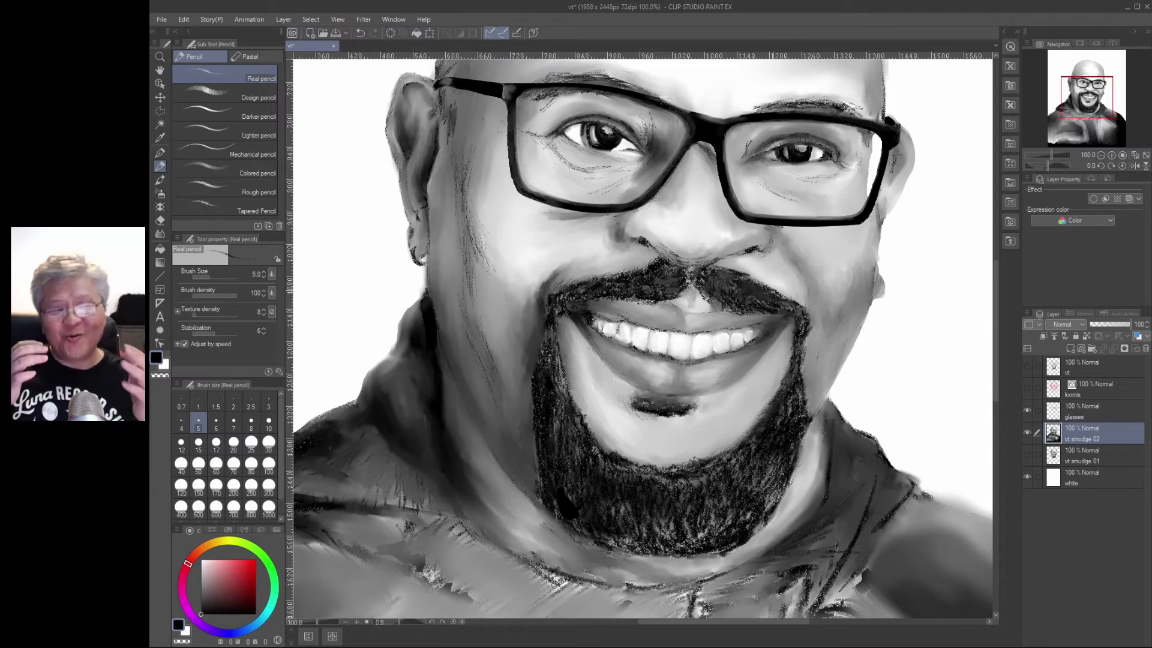
# - Draw short hair strokes with the Real pencil along the outer edge of the beard on the portrait's right side
pyautogui.press('j')
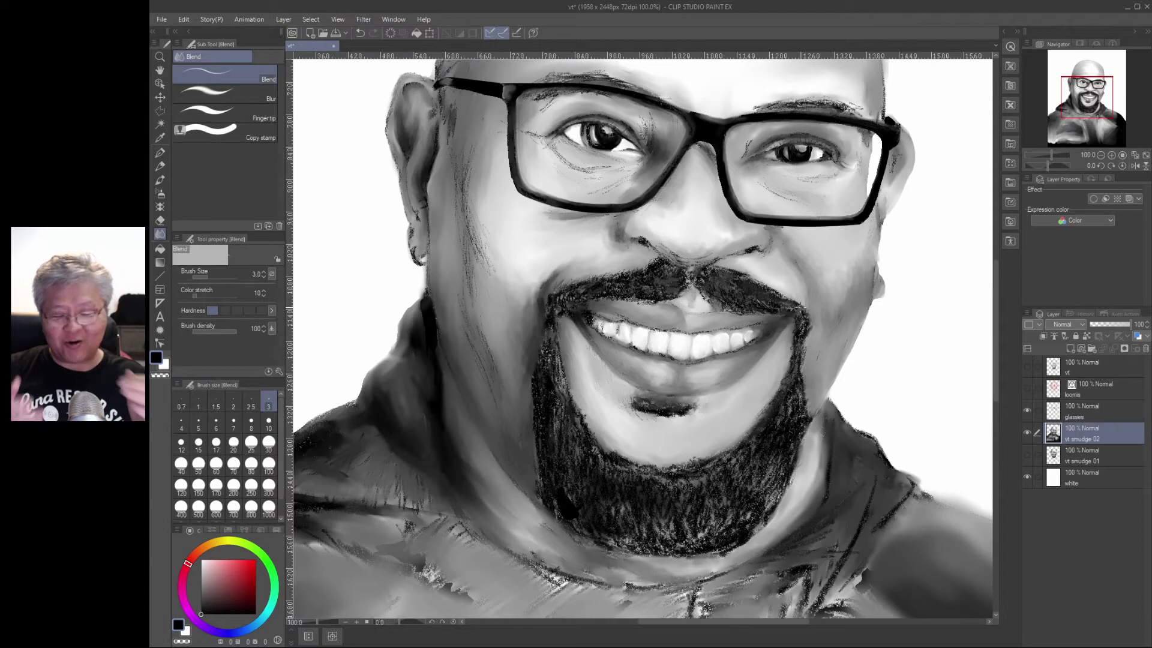
pyautogui.press('p')
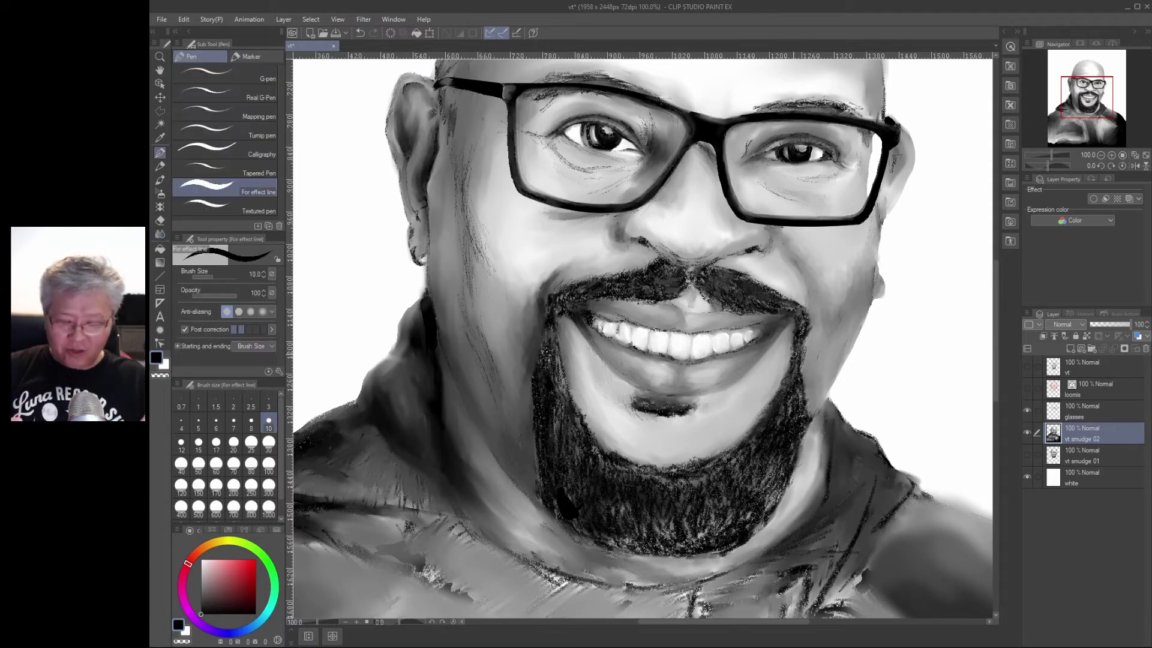
pyautogui.press('p')
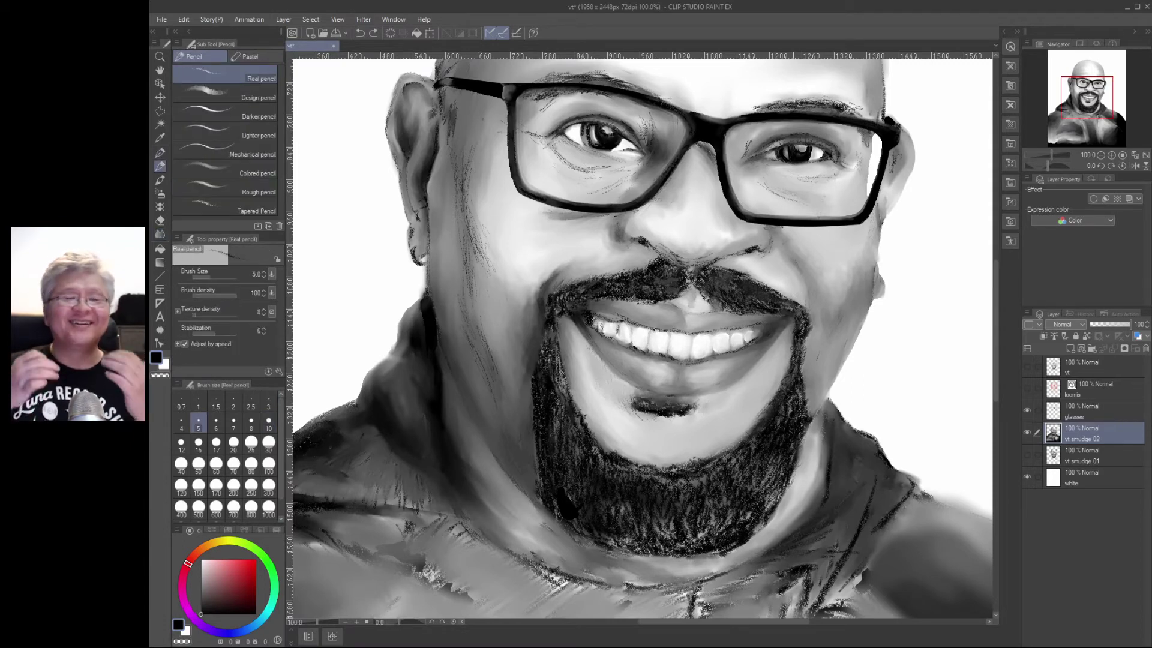
pyautogui.moveTo(794, 352); pyautogui.dragTo(788, 362)
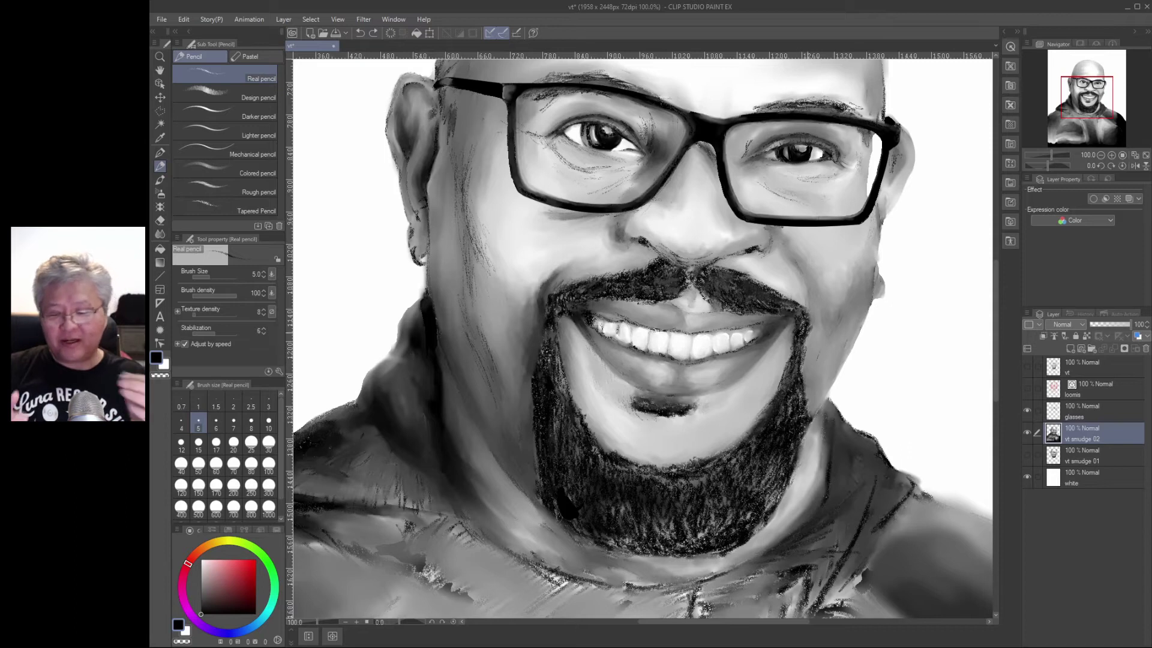
pyautogui.moveTo(808, 324); pyautogui.dragTo(804, 341)
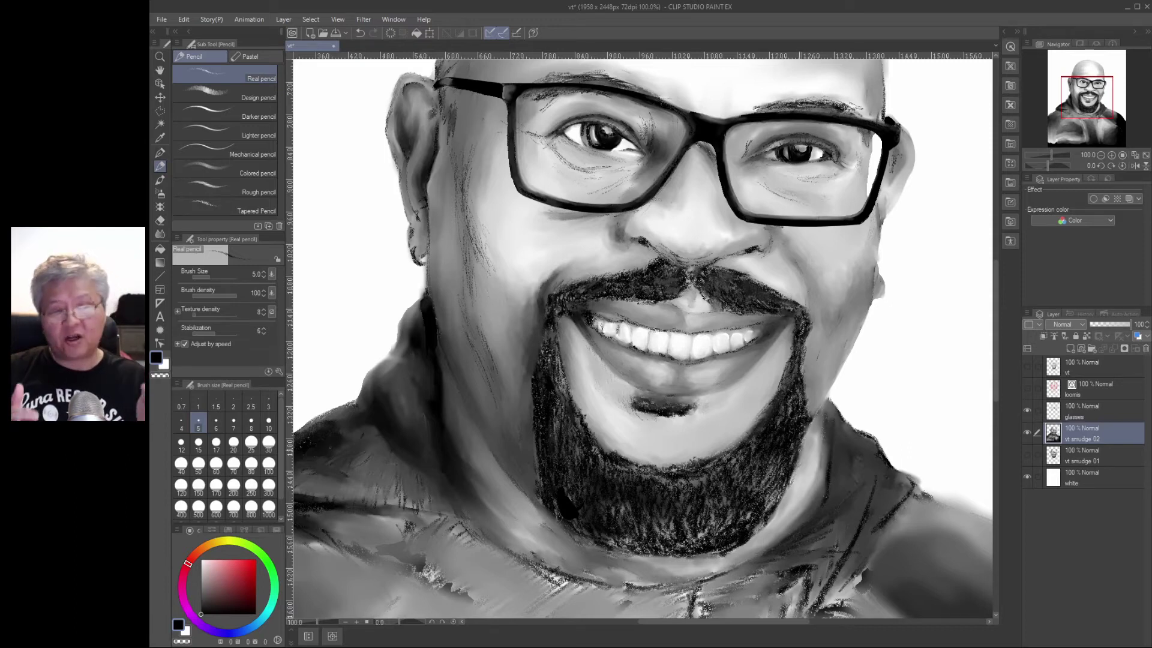
pyautogui.moveTo(802, 445); pyautogui.dragTo(768, 507)
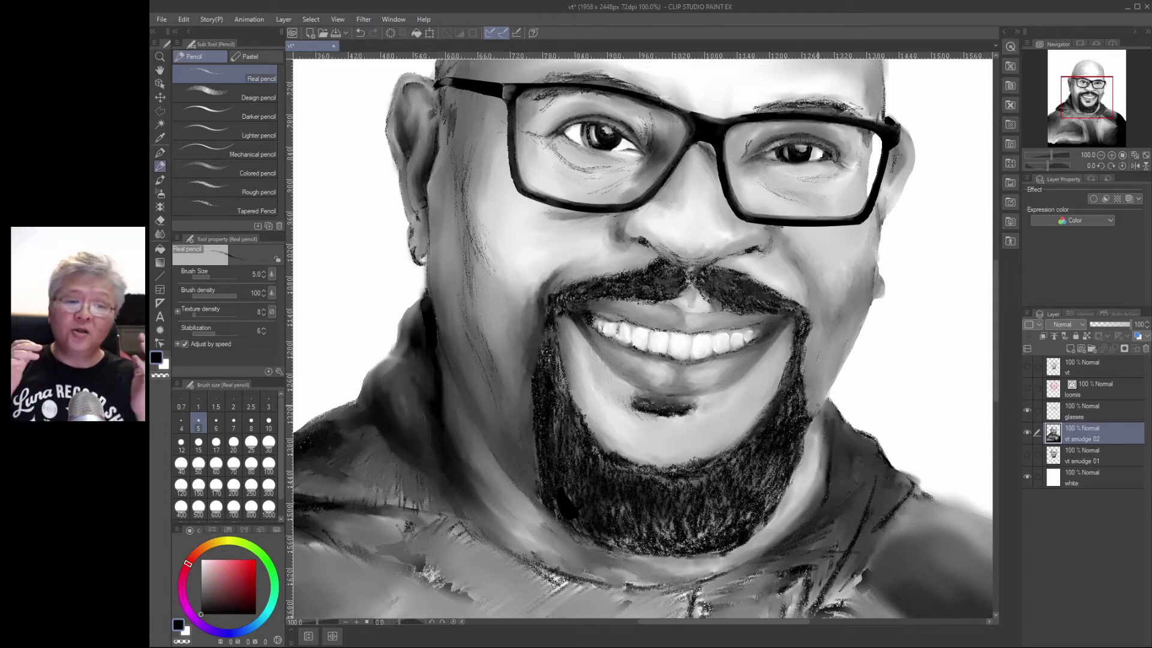
pyautogui.moveTo(805, 380); pyautogui.dragTo(801, 408)
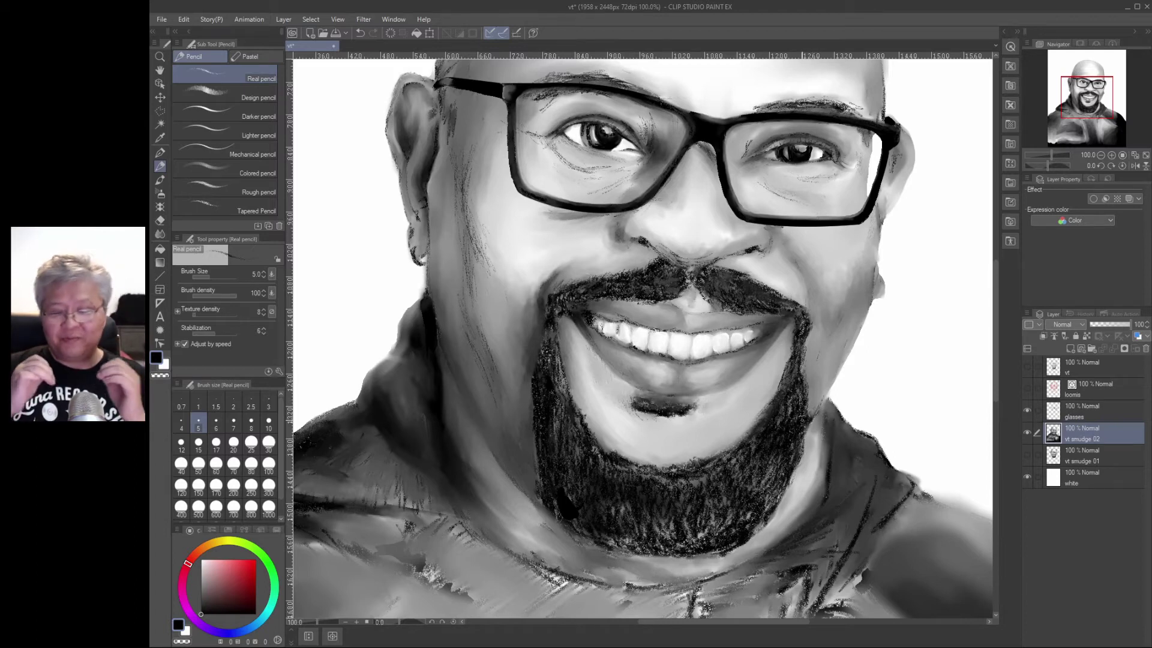
pyautogui.moveTo(804, 358); pyautogui.dragTo(801, 373)
pyautogui.moveTo(808, 339); pyautogui.dragTo(805, 352)
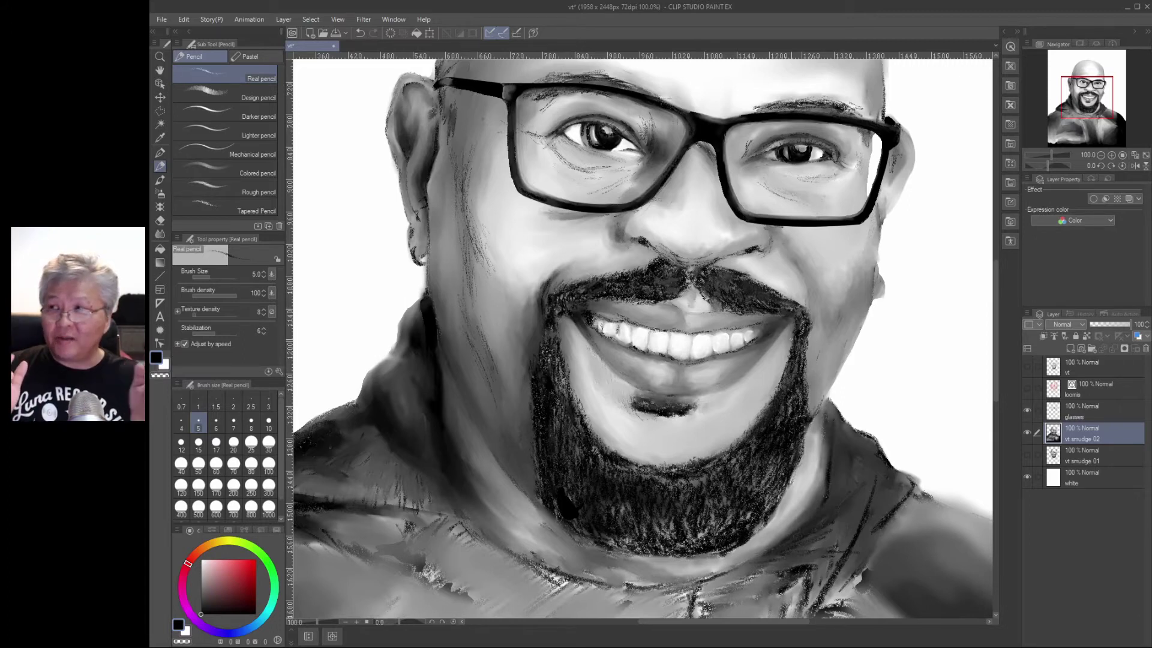
# - Shade the left outer contour of the lower lip with the Real pencil and soften it with Blend
pyautogui.hotkey('ctrl', 'space')
pyautogui.moveTo(772, 369); pyautogui.dragTo(751, 418)
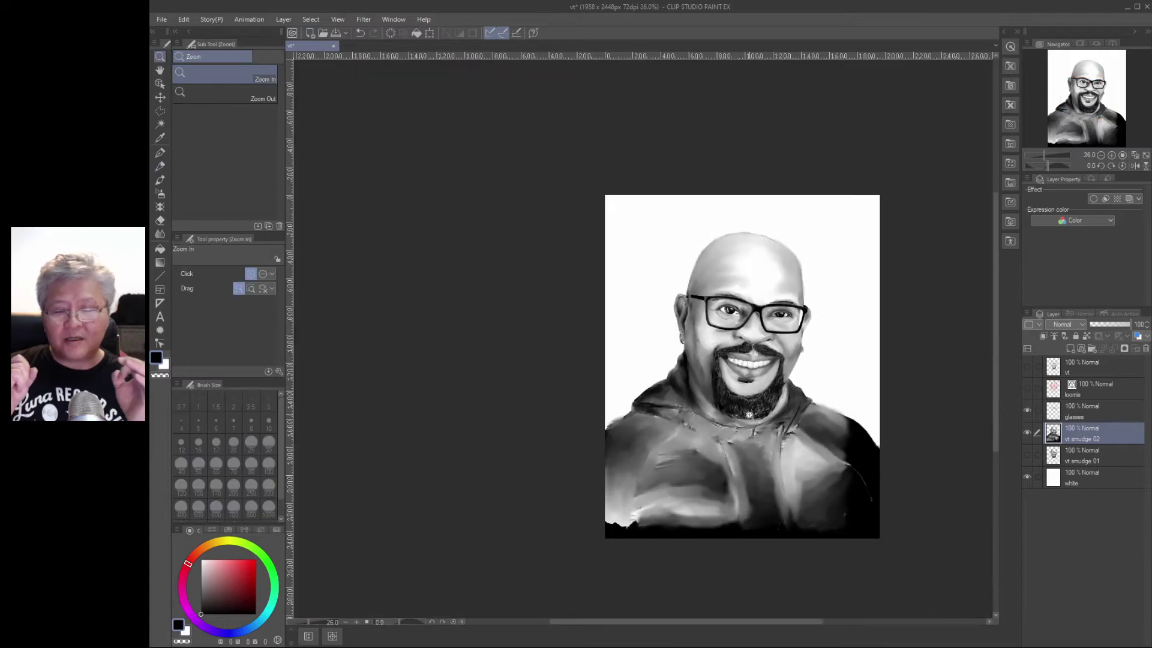
pyautogui.moveTo(734, 364); pyautogui.dragTo(722, 335)
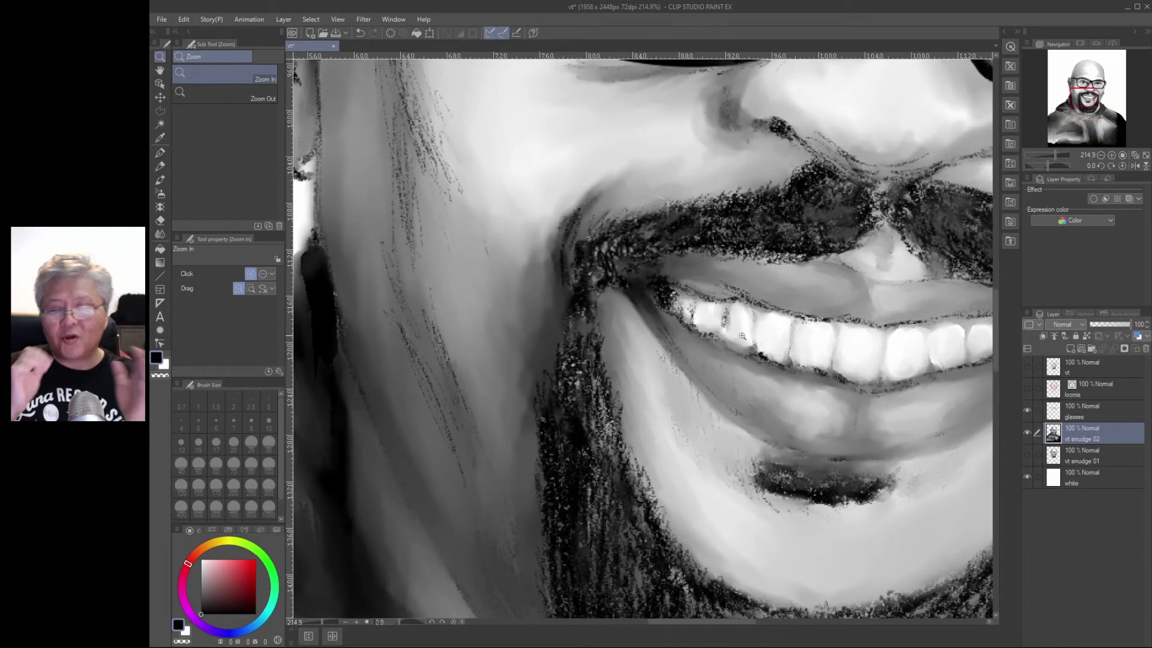
pyautogui.press('j')
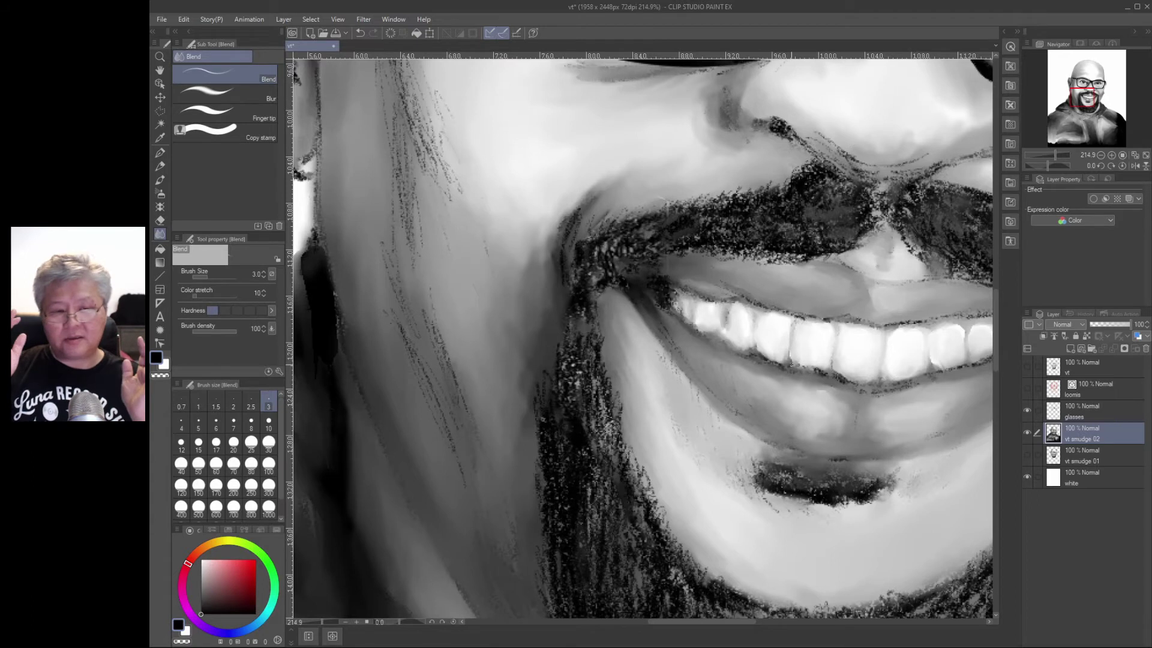
pyautogui.press('p')
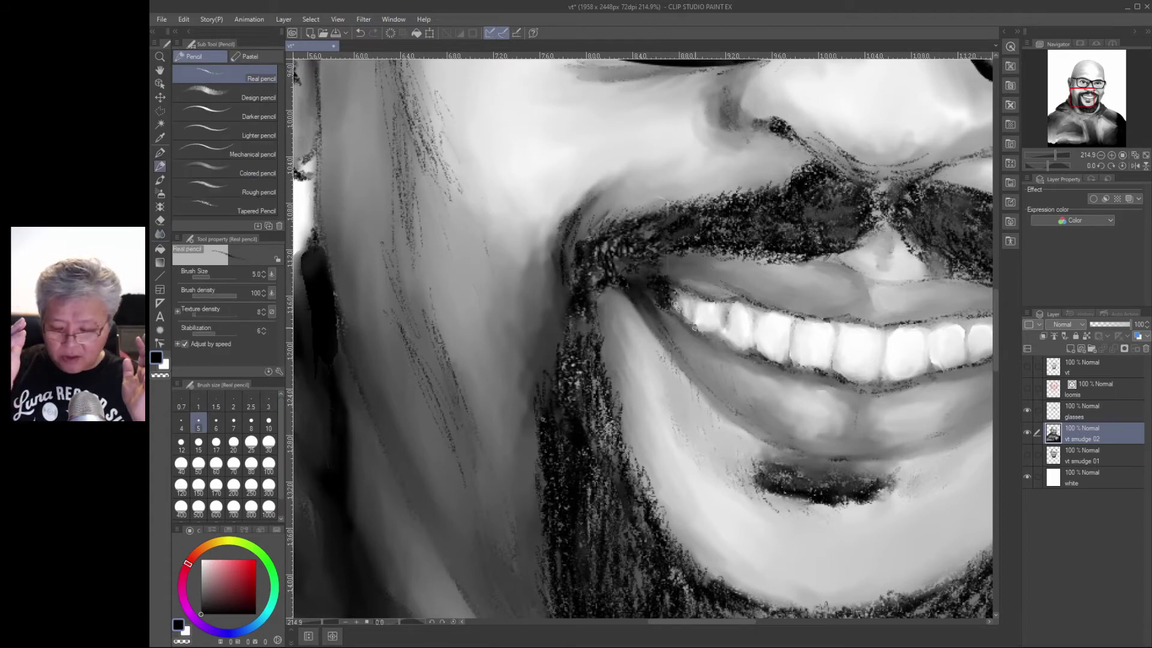
pyautogui.moveTo(670, 310)
pyautogui.mouseDown()
pyautogui.moveTo(743, 354)
pyautogui.moveTo(686, 354)
pyautogui.moveTo(742, 399)
pyautogui.moveTo(735, 341)
pyautogui.moveTo(722, 386)
pyautogui.moveTo(753, 422)
pyautogui.mouseUp()
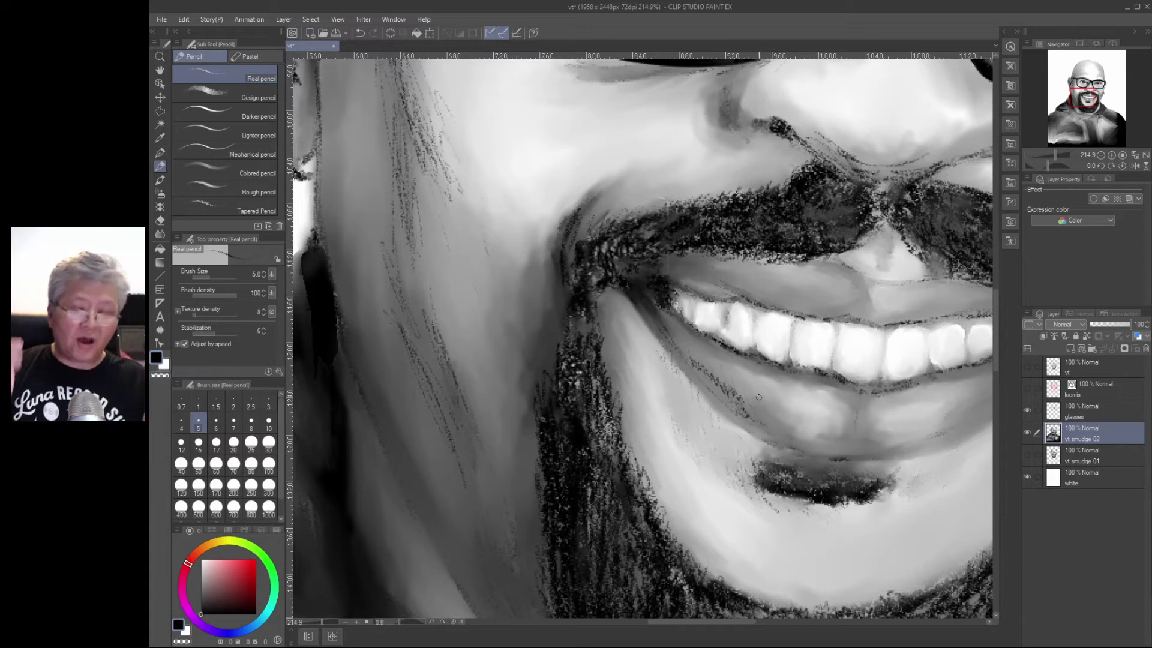
pyautogui.press('j')
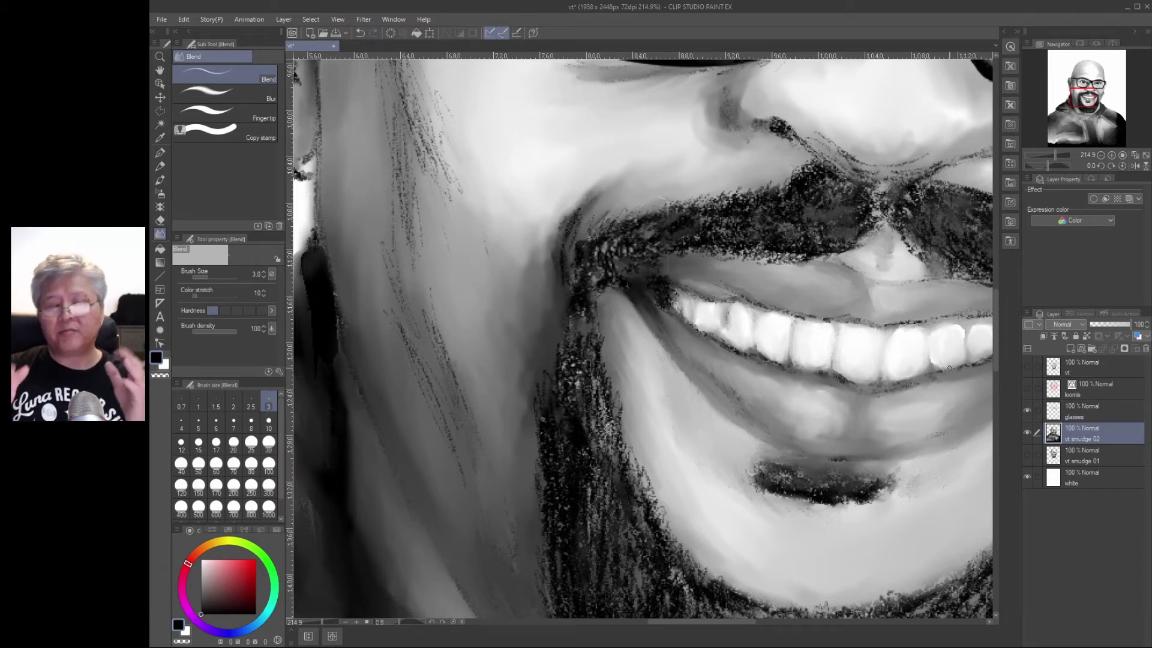
# - Darken the right corner of the mouth beside the last tooth with short Real pencil strokes
pyautogui.press('/')
pyautogui.moveTo(888, 367); pyautogui.dragTo(828, 375)
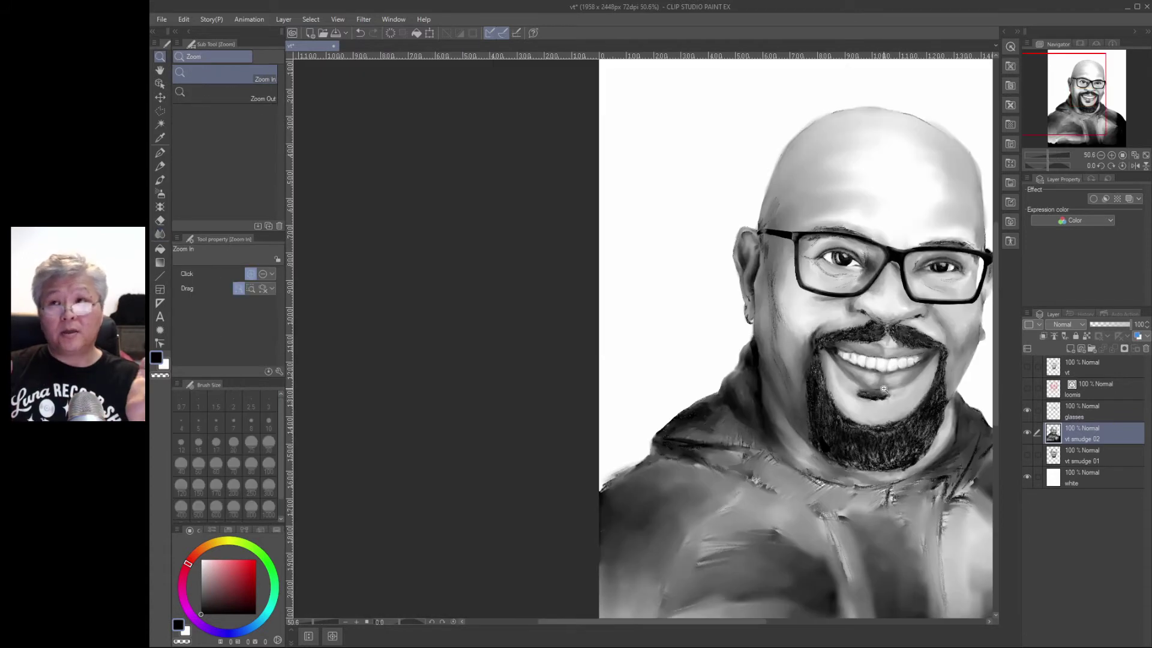
pyautogui.scroll(4, 907, 386)
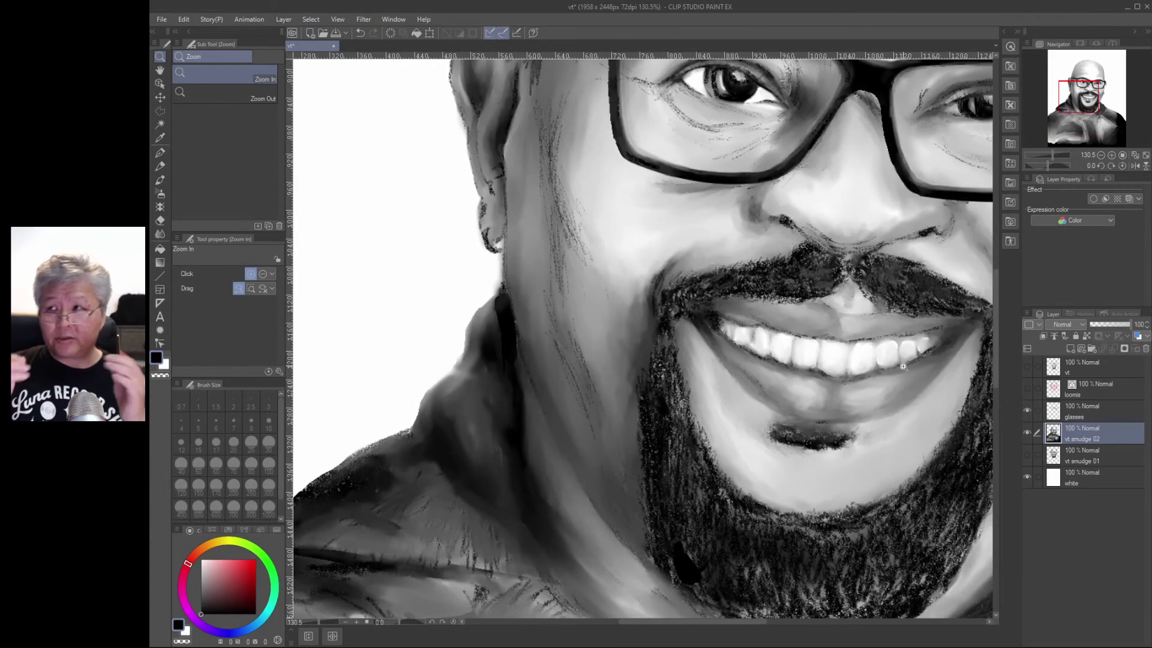
pyautogui.press('j')
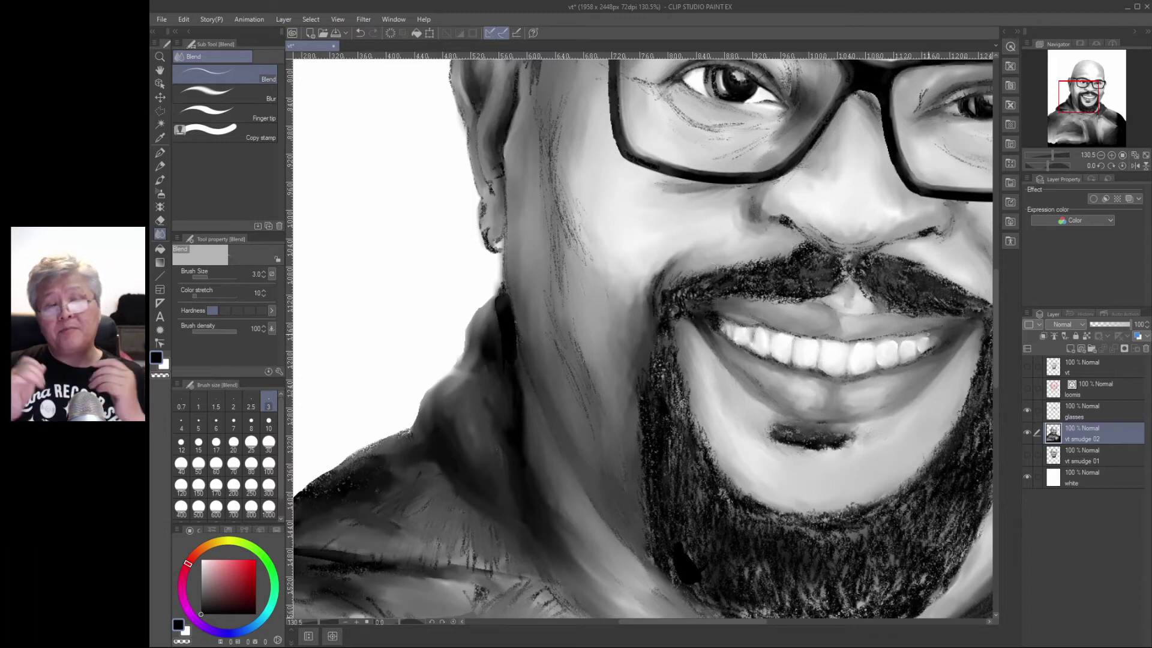
pyautogui.press('p')
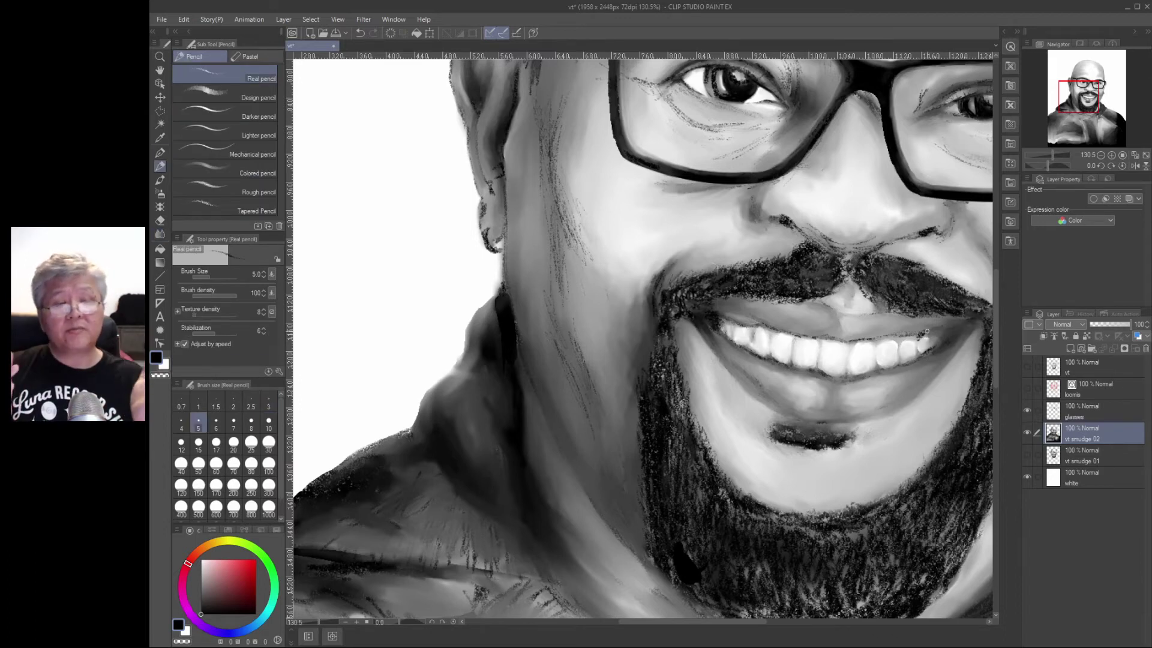
pyautogui.moveTo(919, 334); pyautogui.dragTo(937, 342)
pyautogui.moveTo(930, 332); pyautogui.dragTo(946, 328)
# - Blend the shading from the right mouth corner down along the lower lip with a size 10 brush
pyautogui.press('j')
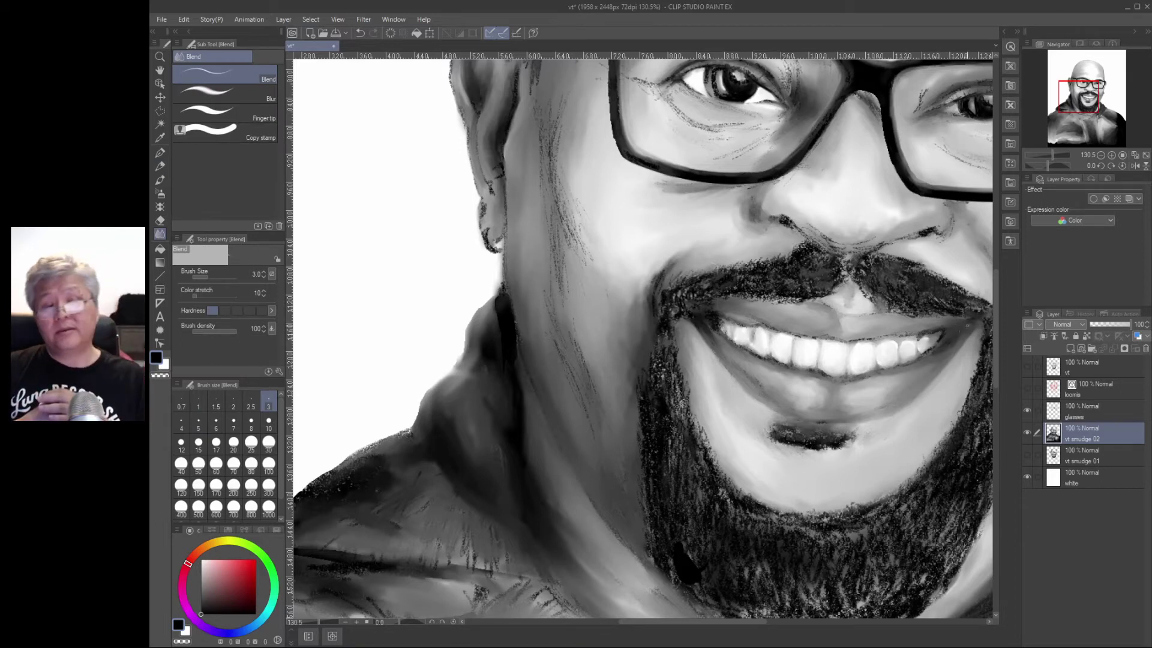
pyautogui.press(']')
pyautogui.press(']')
pyautogui.press(']')
pyautogui.press(']')
pyautogui.press(']')
pyautogui.press(']')
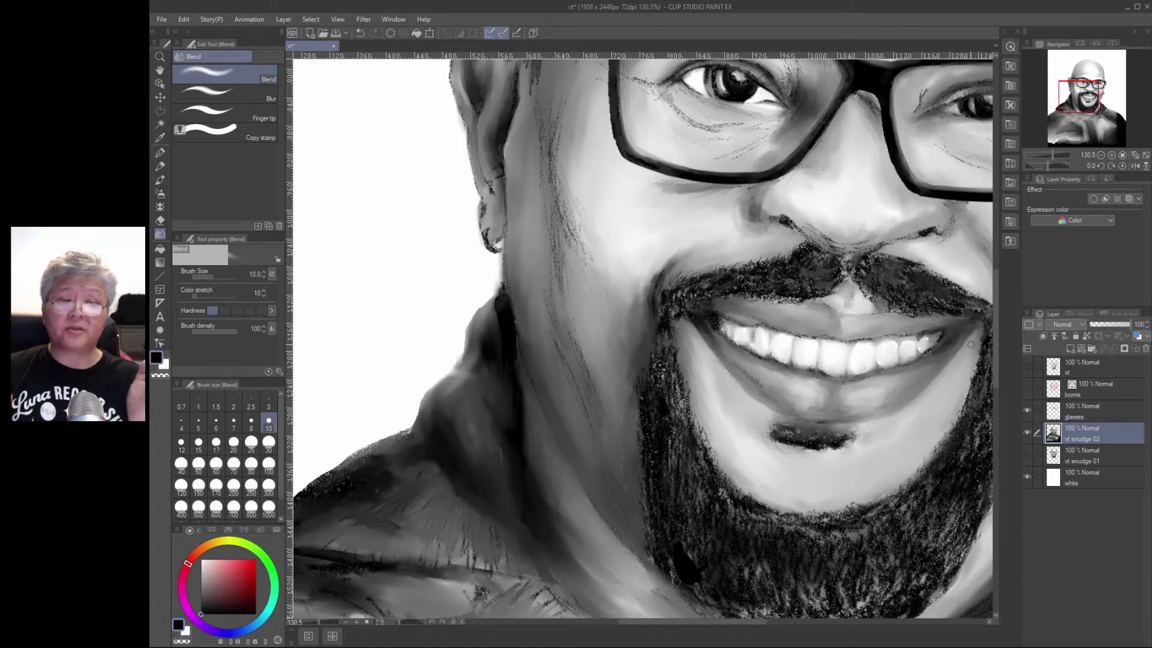
pyautogui.moveTo(964, 346)
pyautogui.mouseDown()
pyautogui.moveTo(977, 328)
pyautogui.moveTo(932, 388)
pyautogui.mouseUp()
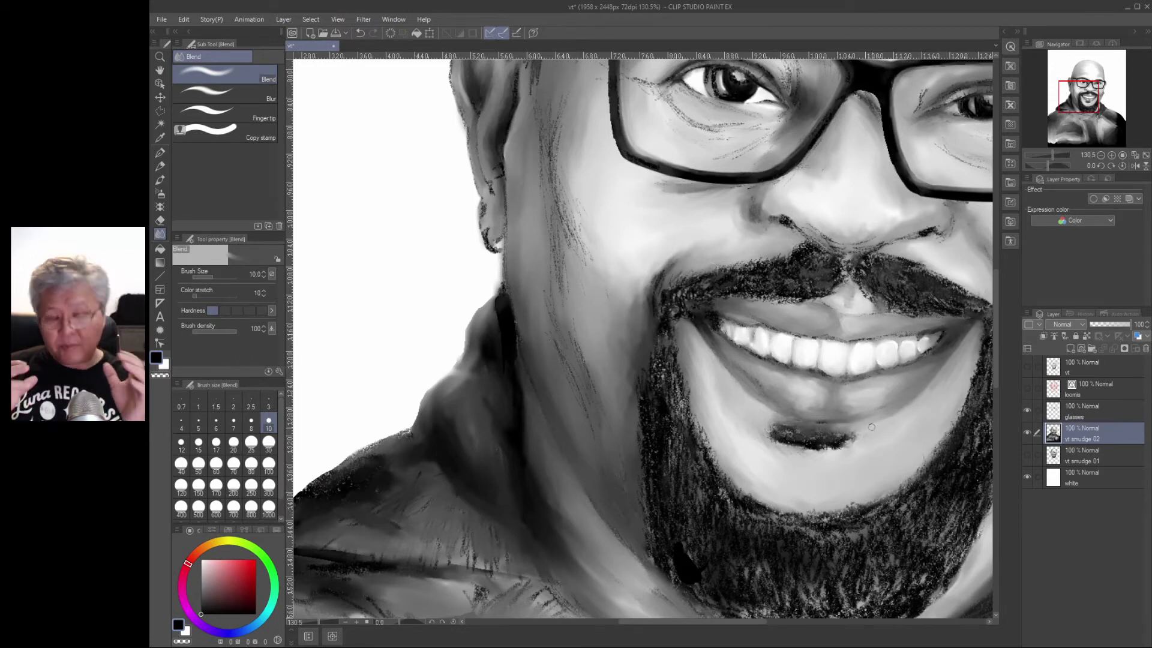
# - Deepen the shadow inside the right mouth corner with the Real pencil, then blend around the lower lip and soul patch
pyautogui.press('/')
pyautogui.moveTo(910, 420); pyautogui.dragTo(888, 445)
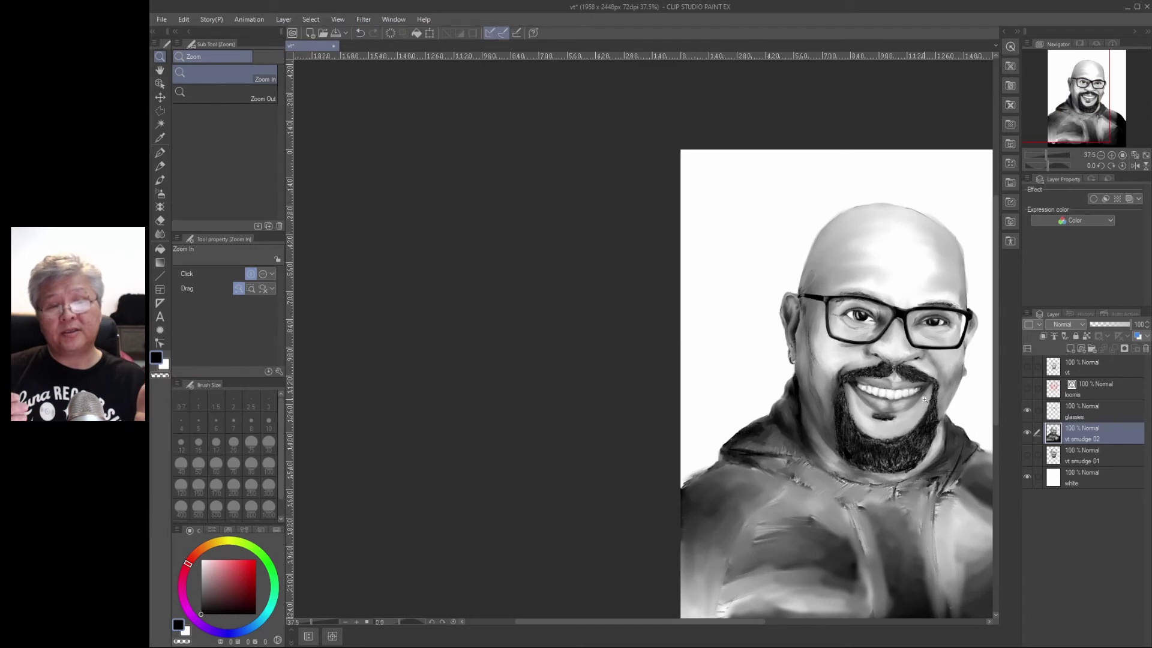
pyautogui.scroll(5, 924, 399)
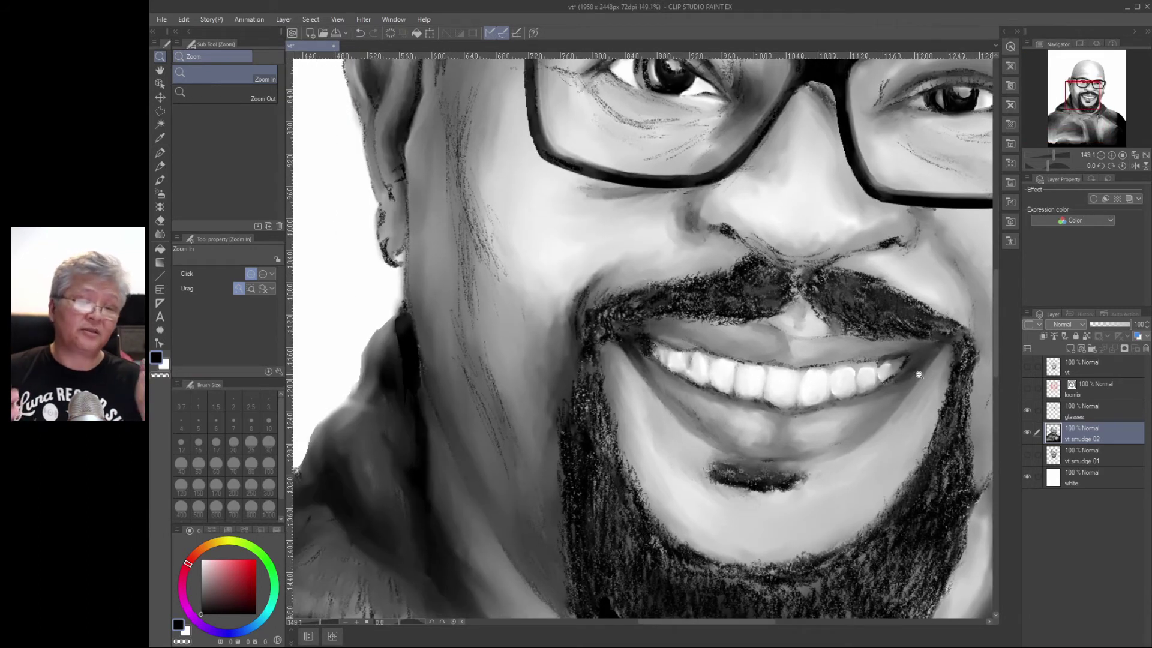
pyautogui.press('p')
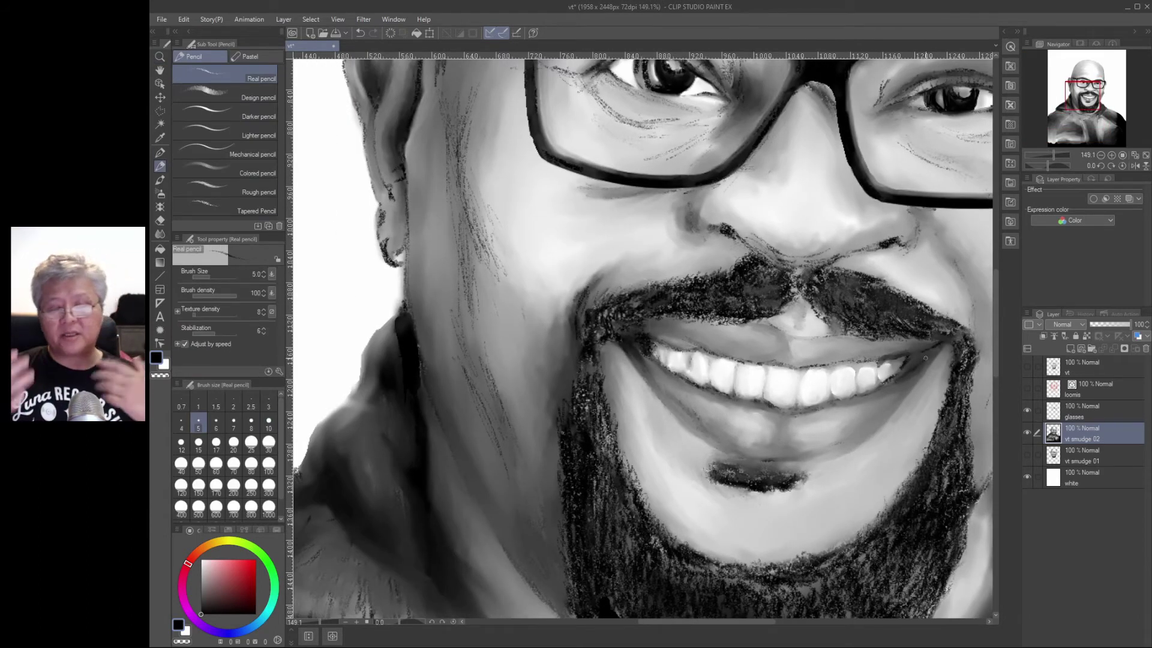
pyautogui.moveTo(940, 368)
pyautogui.mouseDown()
pyautogui.moveTo(906, 367)
pyautogui.moveTo(929, 354)
pyautogui.moveTo(899, 371)
pyautogui.mouseUp()
pyautogui.press('j')
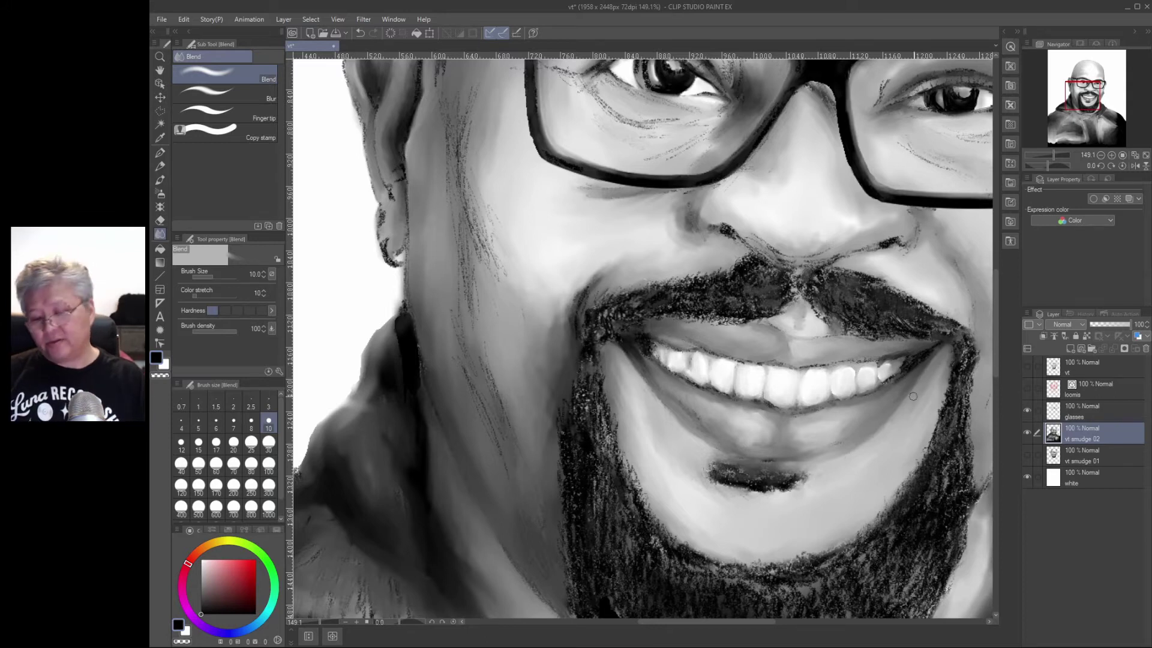
pyautogui.moveTo(811, 491)
pyautogui.mouseDown()
pyautogui.moveTo(747, 493)
pyautogui.moveTo(772, 492)
pyautogui.mouseUp()
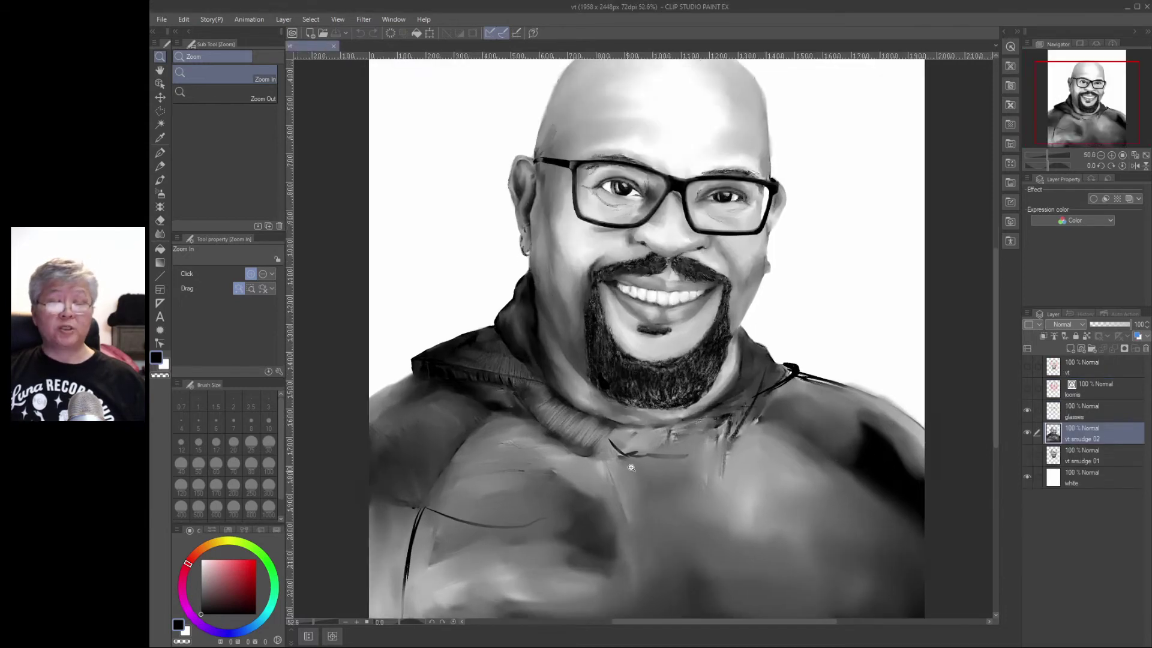
# - Ink the hoodie collar's upper and lower edges and its short centre seam with the For effect line pen at size 10
pyautogui.click(636, 447)
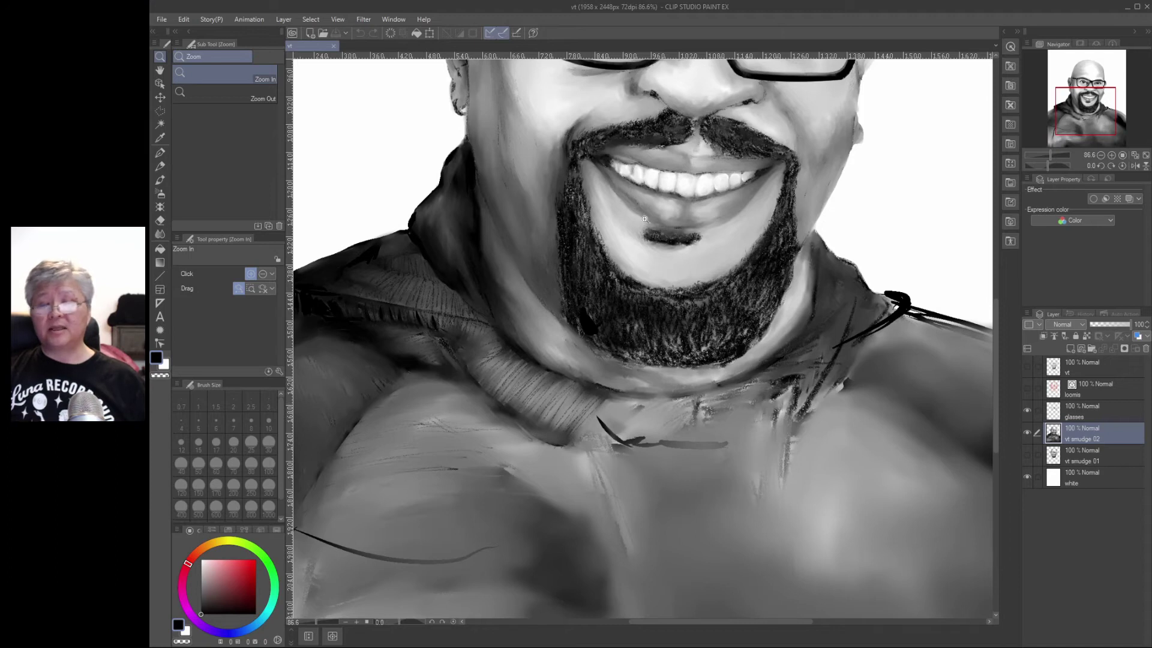
pyautogui.press('p')
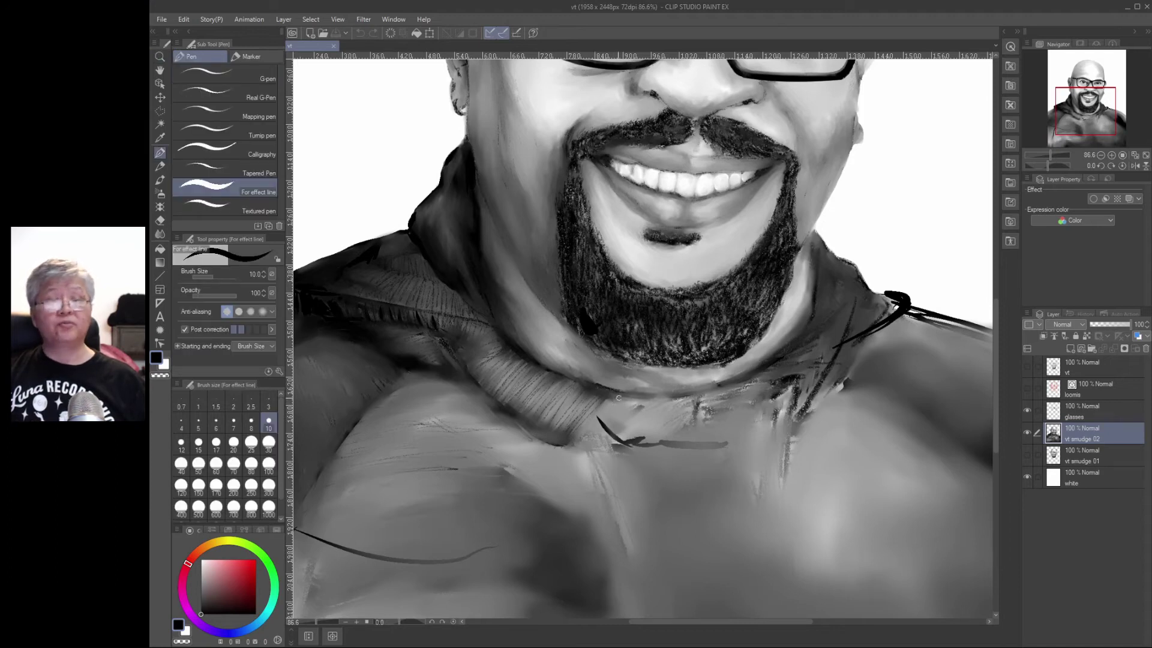
pyautogui.moveTo(621, 398); pyautogui.dragTo(728, 387)
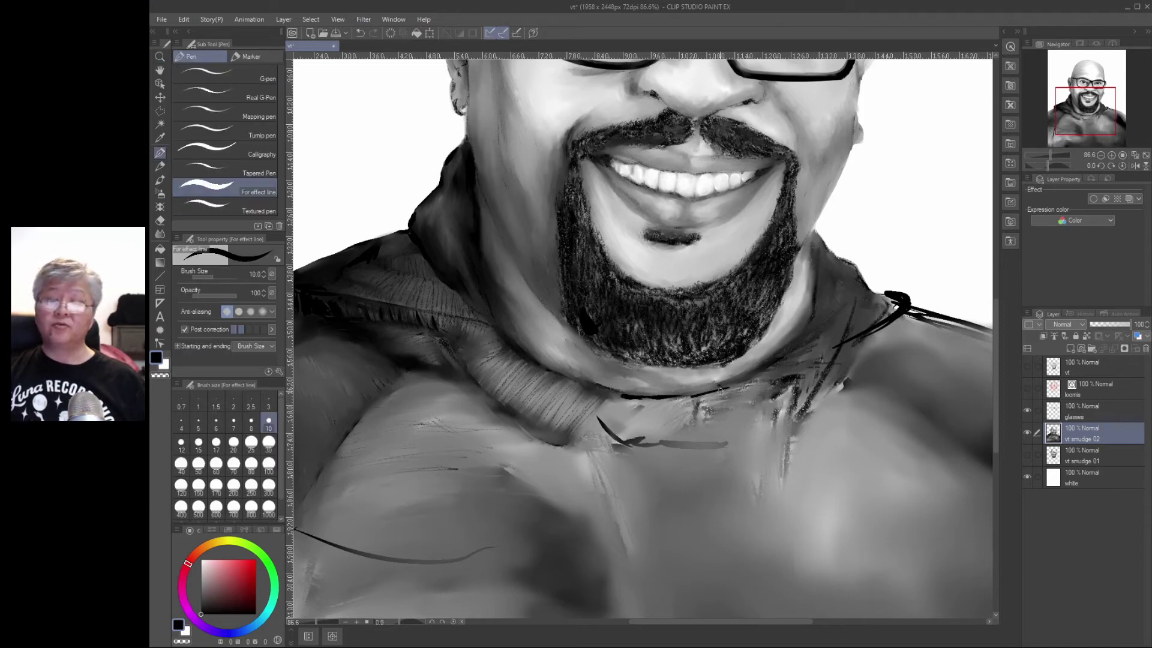
pyautogui.moveTo(579, 446); pyautogui.dragTo(670, 442)
pyautogui.moveTo(695, 402)
pyautogui.mouseDown()
pyautogui.moveTo(699, 440)
pyautogui.moveTo(677, 446)
pyautogui.moveTo(736, 437)
pyautogui.moveTo(827, 387)
pyautogui.mouseUp()
pyautogui.moveTo(897, 304); pyautogui.dragTo(888, 315)
# - Extend the collar's lower edge line and ink a wide curve across the upper chest, thickening its lowest stretch
pyautogui.moveTo(564, 446); pyautogui.dragTo(628, 451)
pyautogui.moveTo(449, 385)
pyautogui.mouseDown()
pyautogui.moveTo(520, 461)
pyautogui.moveTo(620, 486)
pyautogui.moveTo(775, 474)
pyautogui.moveTo(825, 445)
pyautogui.moveTo(846, 379)
pyautogui.mouseUp()
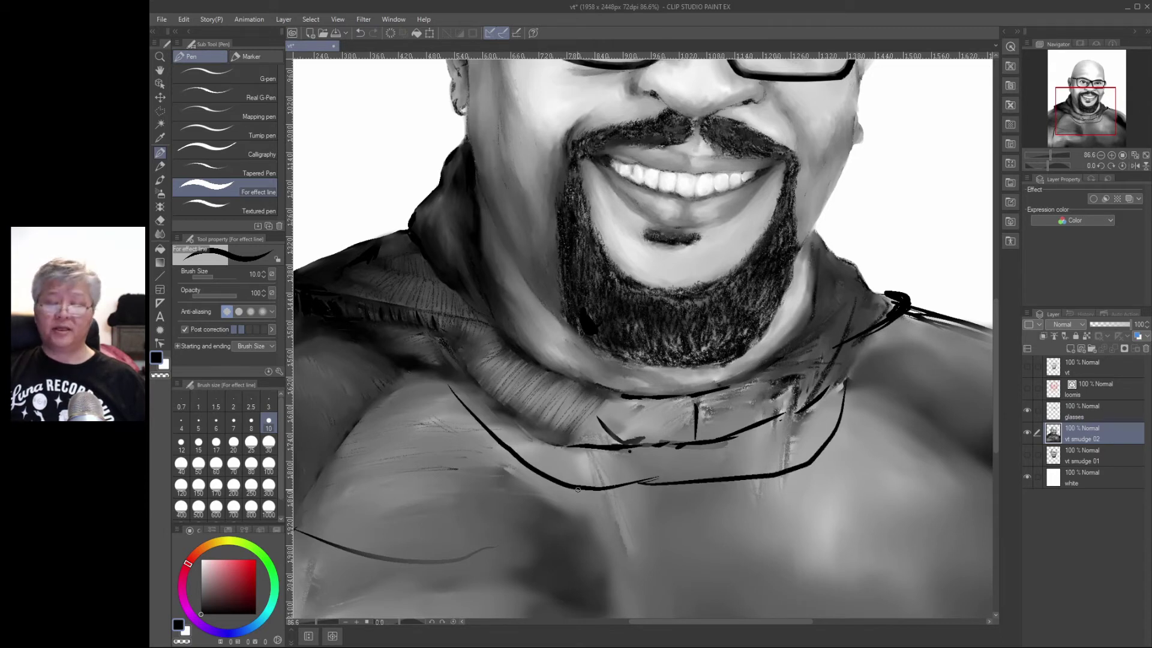
pyautogui.moveTo(578, 489)
pyautogui.mouseDown()
pyautogui.moveTo(718, 498)
pyautogui.moveTo(762, 470)
pyautogui.moveTo(759, 489)
pyautogui.moveTo(789, 484)
pyautogui.moveTo(690, 496)
pyautogui.mouseUp()
# - Hatch ribbed fabric texture across the collar's front band and up its right side with the Real pencil at size 5
pyautogui.press('p')
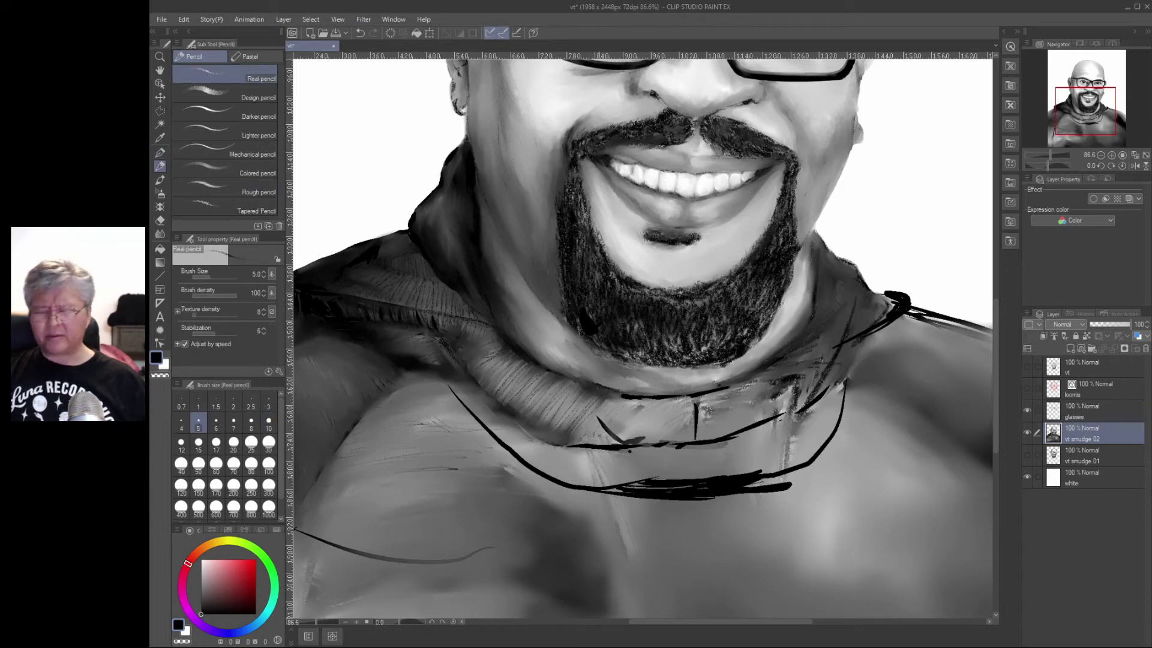
pyautogui.moveTo(611, 431)
pyautogui.mouseDown()
pyautogui.moveTo(632, 408)
pyautogui.moveTo(643, 413)
pyautogui.mouseUp()
pyautogui.moveTo(624, 438)
pyautogui.mouseDown()
pyautogui.moveTo(650, 415)
pyautogui.moveTo(626, 439)
pyautogui.moveTo(664, 441)
pyautogui.mouseUp()
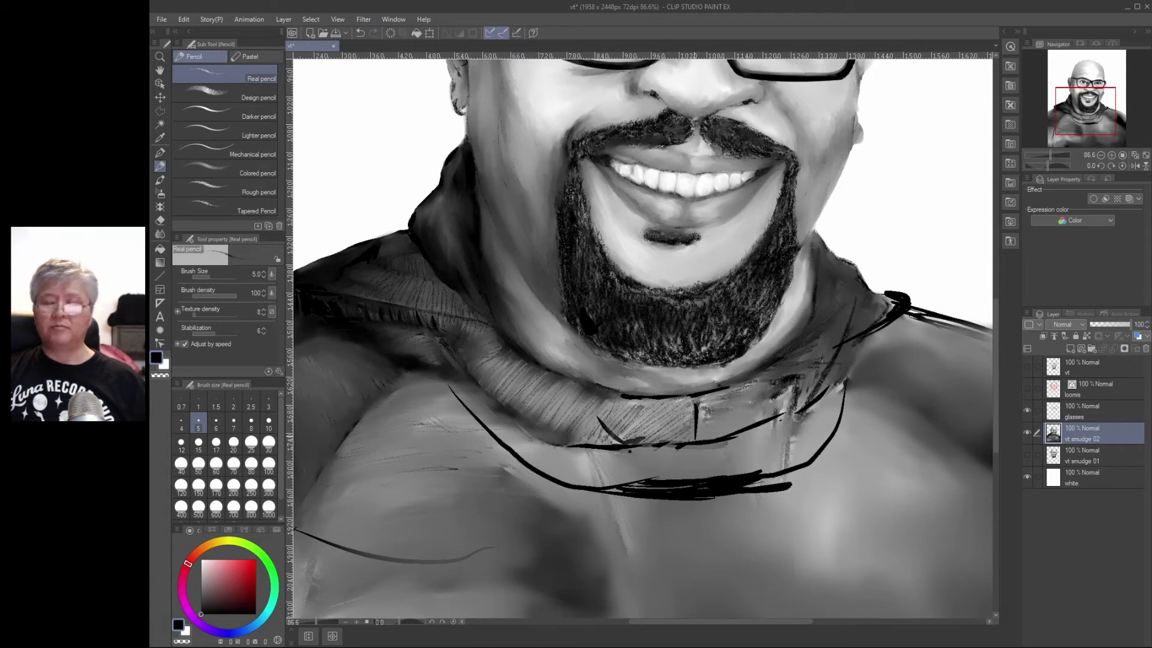
pyautogui.moveTo(744, 418)
pyautogui.mouseDown()
pyautogui.moveTo(728, 428)
pyautogui.moveTo(711, 417)
pyautogui.mouseUp()
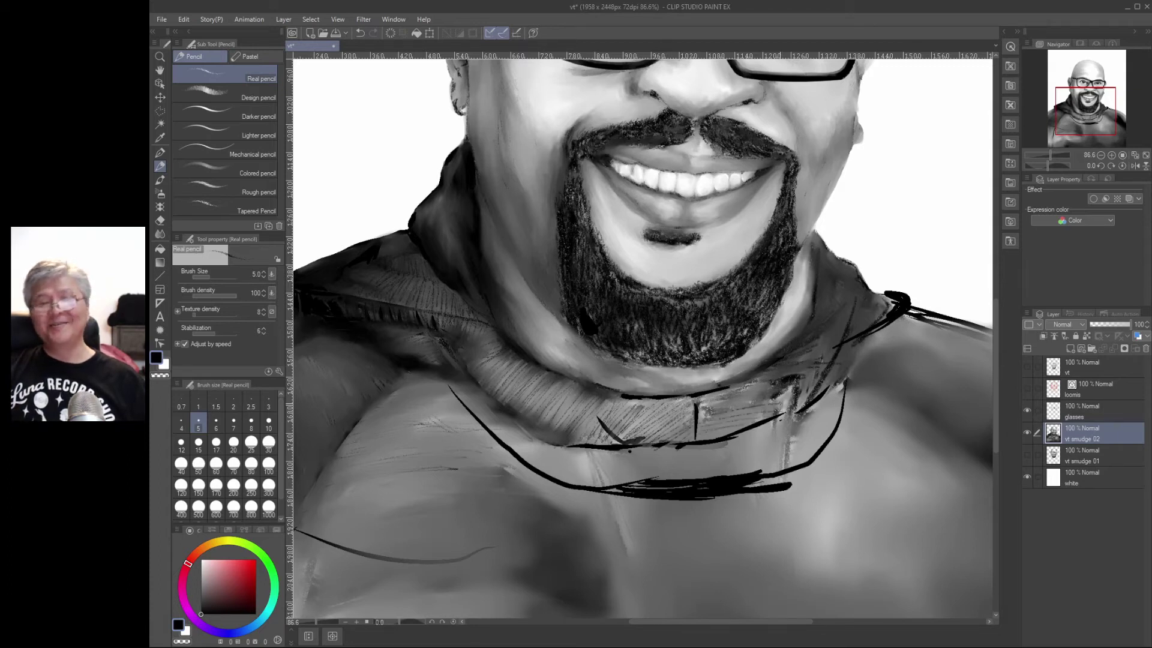
pyautogui.moveTo(788, 400); pyautogui.dragTo(703, 404)
pyautogui.moveTo(792, 396)
pyautogui.mouseDown()
pyautogui.moveTo(732, 395)
pyautogui.moveTo(720, 408)
pyautogui.mouseUp()
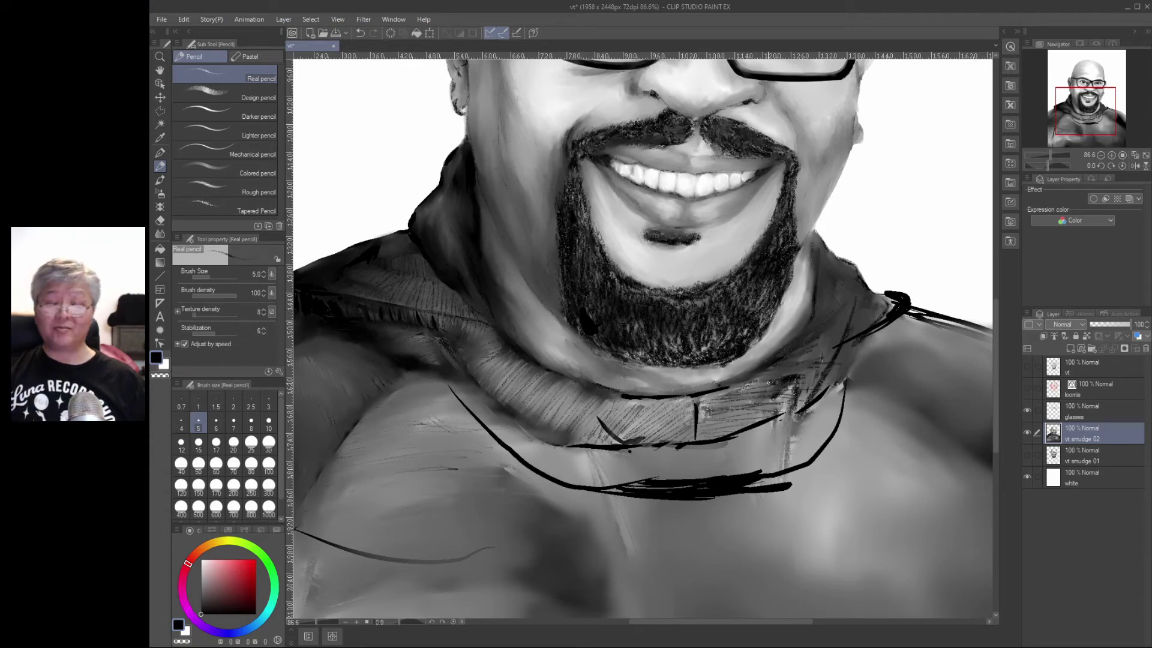
pyautogui.moveTo(831, 349); pyautogui.dragTo(805, 354)
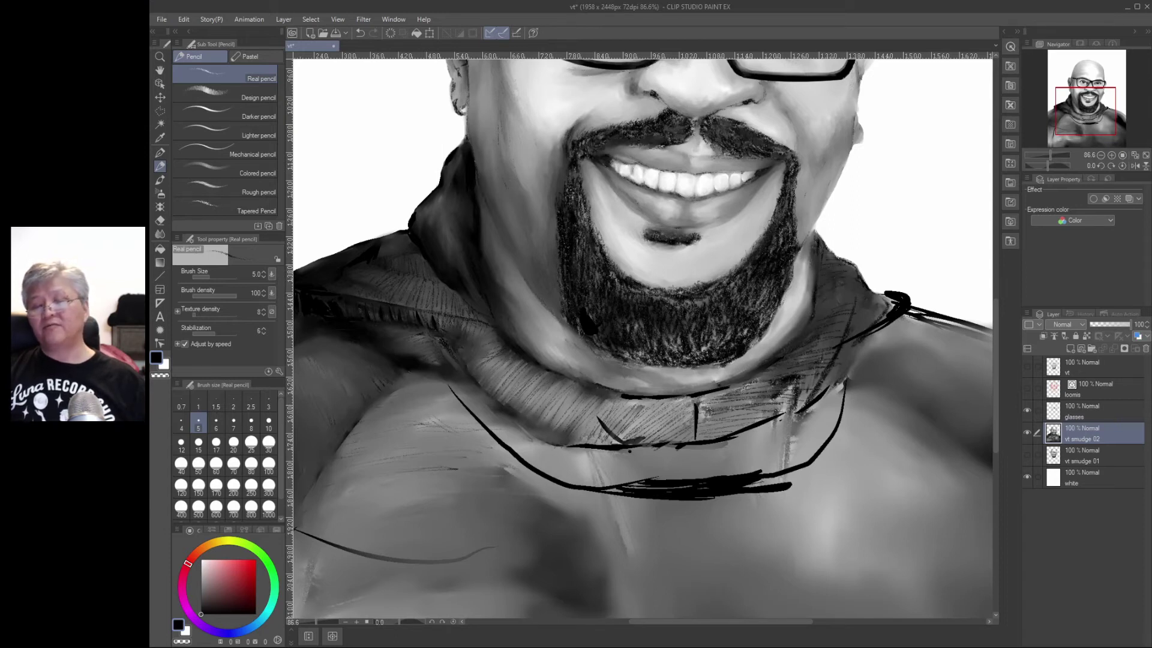
pyautogui.moveTo(846, 289); pyautogui.dragTo(818, 314)
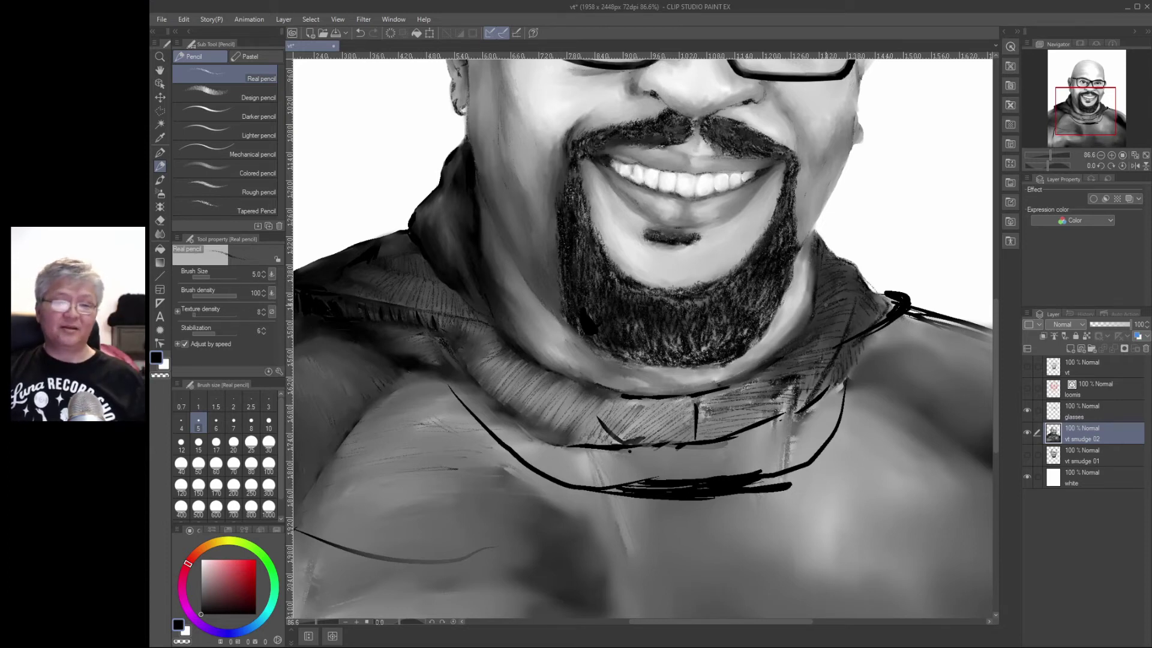
# - Blend the hatching on the collar's right side at size 15, then add short black pen strokes around its outer tip
pyautogui.press('j')
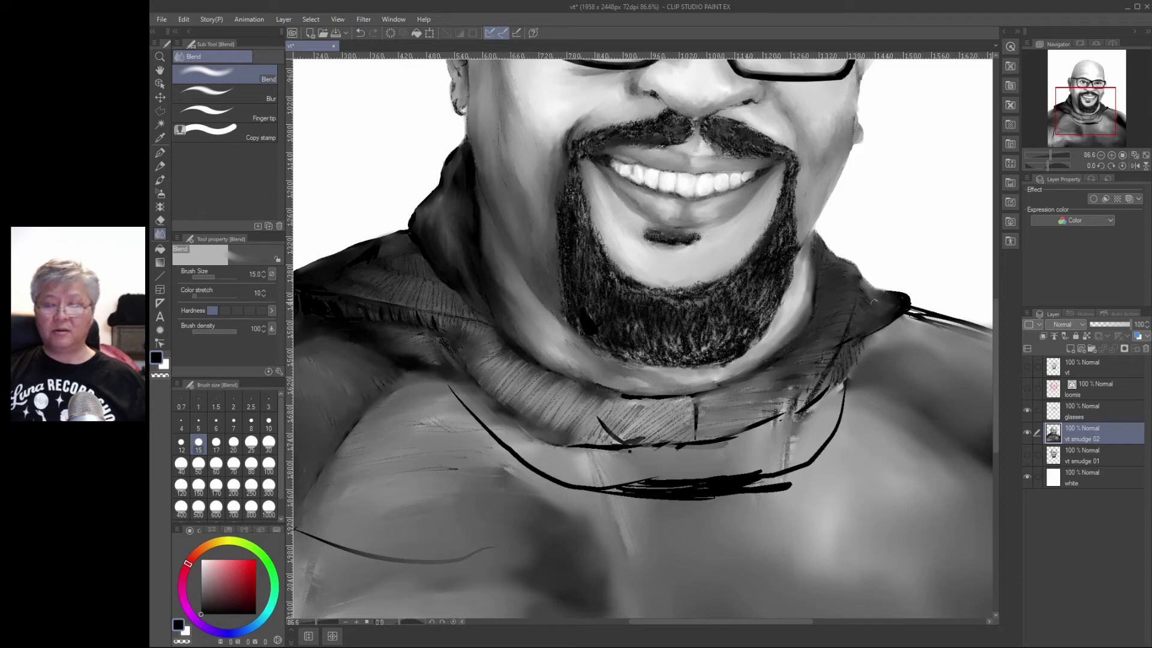
pyautogui.press('p')
pyautogui.moveTo(857, 287)
pyautogui.mouseDown()
pyautogui.moveTo(853, 268)
pyautogui.moveTo(886, 295)
pyautogui.moveTo(859, 327)
pyautogui.mouseUp()
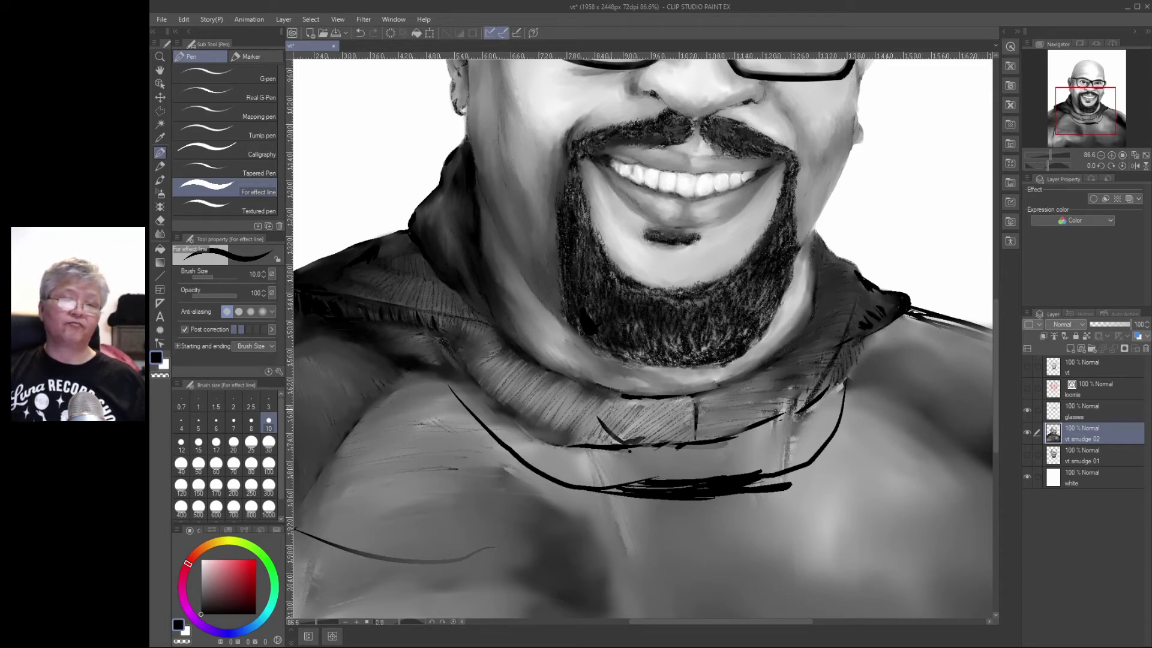
# - Soften the collar's upper edge with Blend, then darken the left neckline and lower collar edge with size 10 pen strokes
pyautogui.press('j')
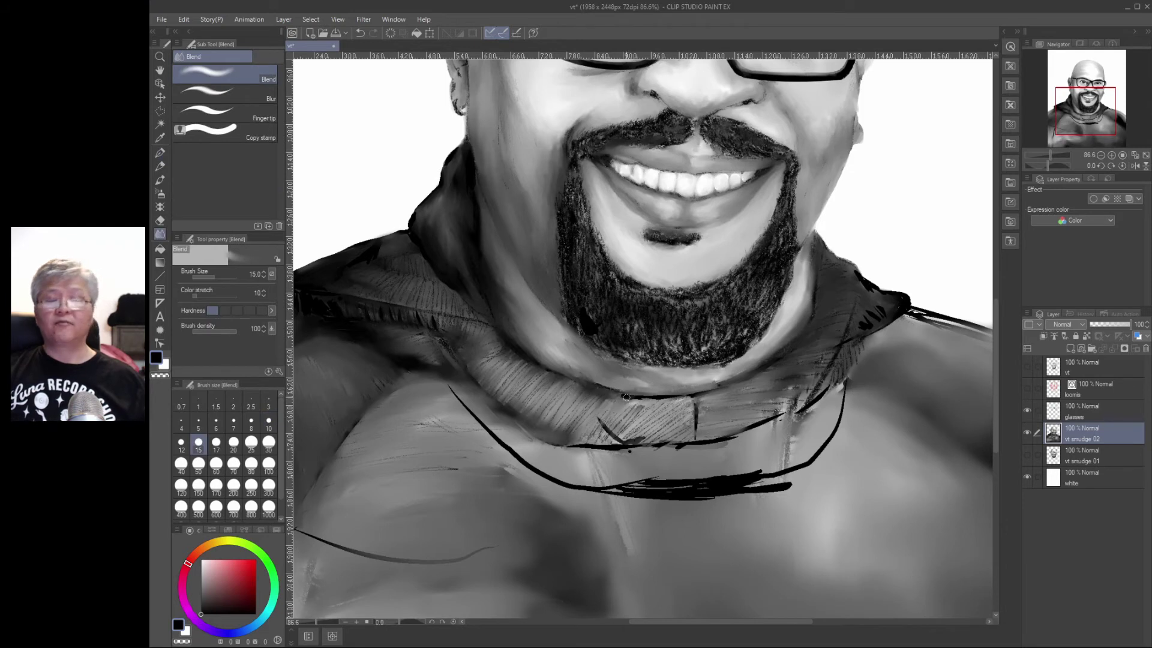
pyautogui.moveTo(637, 397)
pyautogui.mouseDown()
pyautogui.moveTo(620, 418)
pyautogui.moveTo(631, 427)
pyautogui.moveTo(651, 408)
pyautogui.moveTo(634, 420)
pyautogui.moveTo(690, 414)
pyautogui.moveTo(692, 429)
pyautogui.moveTo(692, 397)
pyautogui.moveTo(697, 427)
pyautogui.moveTo(696, 398)
pyautogui.moveTo(591, 385)
pyautogui.moveTo(625, 378)
pyautogui.mouseUp()
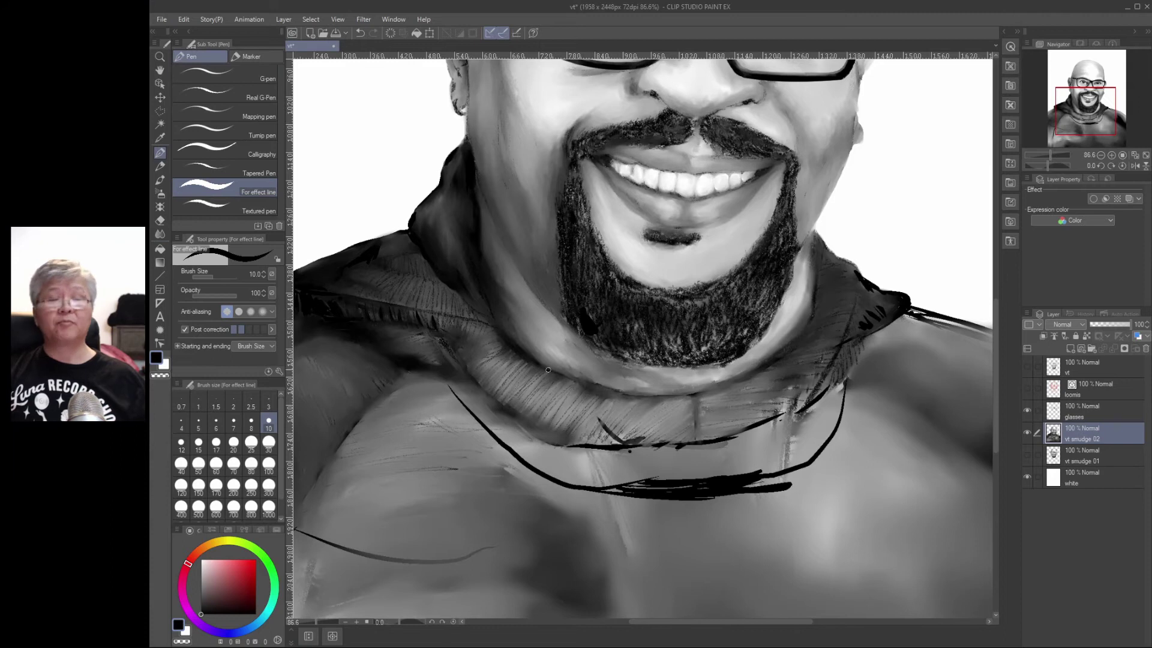
pyautogui.moveTo(543, 370); pyautogui.dragTo(642, 395)
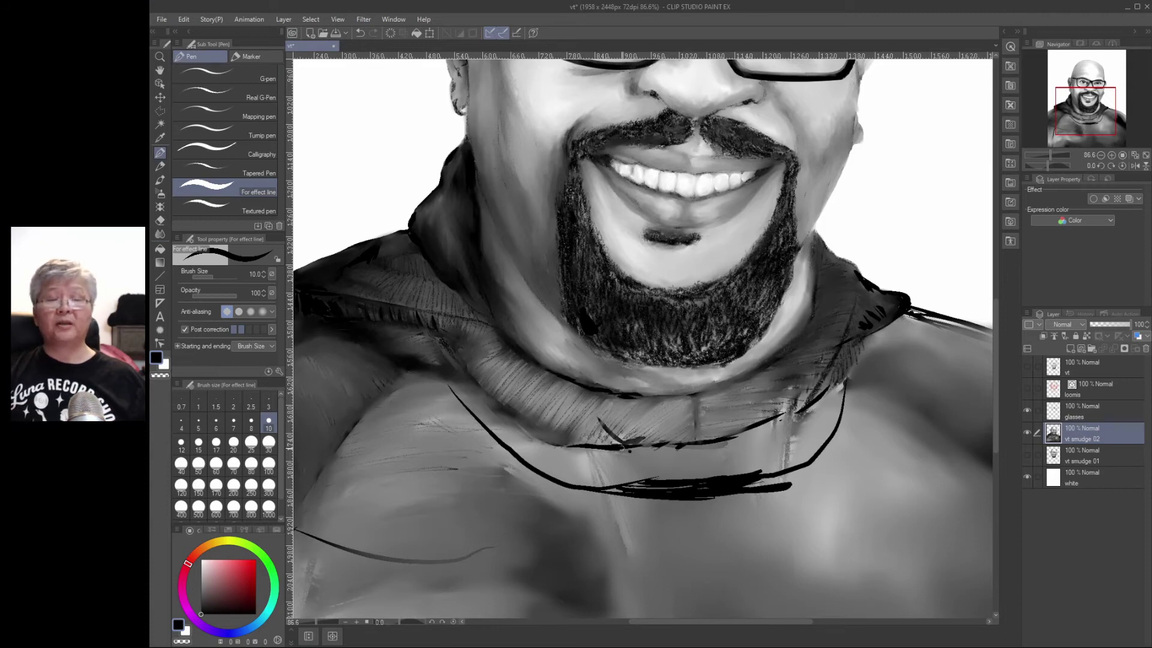
pyautogui.moveTo(625, 447); pyautogui.dragTo(543, 440)
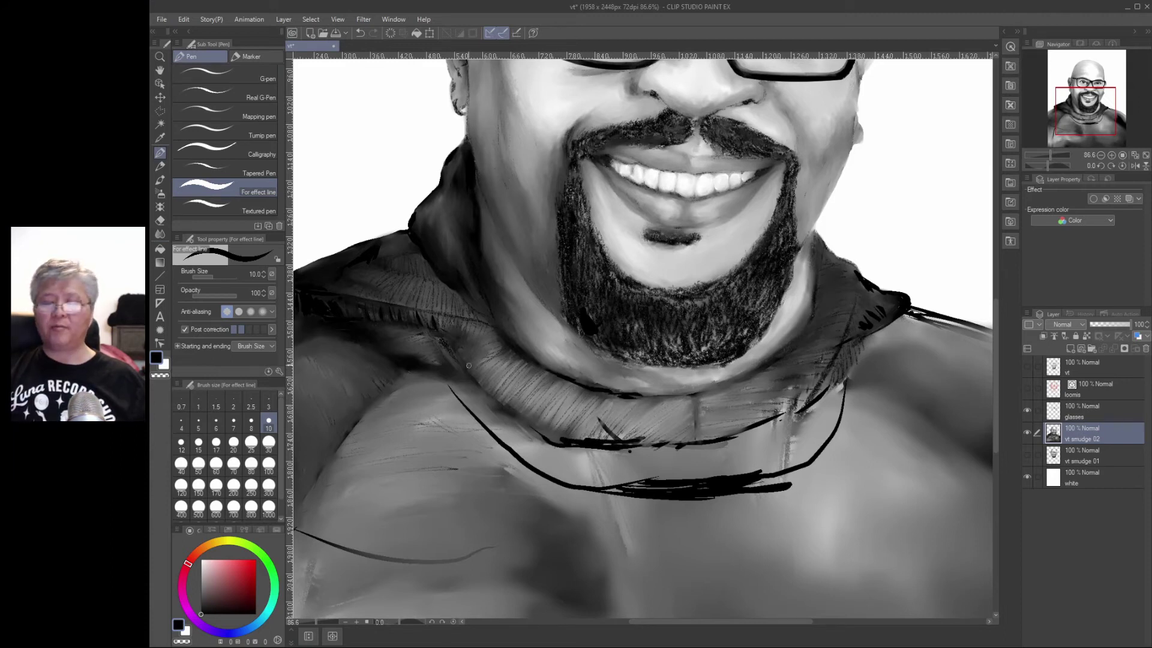
pyautogui.moveTo(469, 366)
pyautogui.mouseDown()
pyautogui.moveTo(507, 410)
pyautogui.moveTo(558, 437)
pyautogui.moveTo(609, 427)
pyautogui.mouseUp()
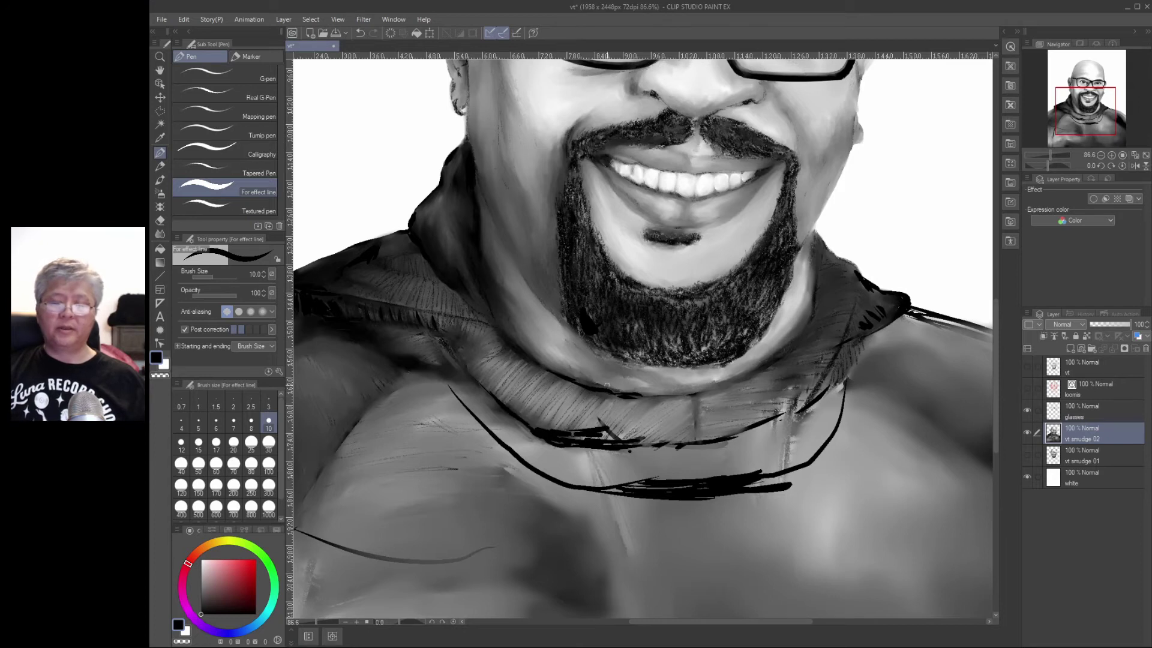
# - Blend the new pen strokes along the collar's lower edge and left neckline with the size 15 Blend brush
pyautogui.press('j')
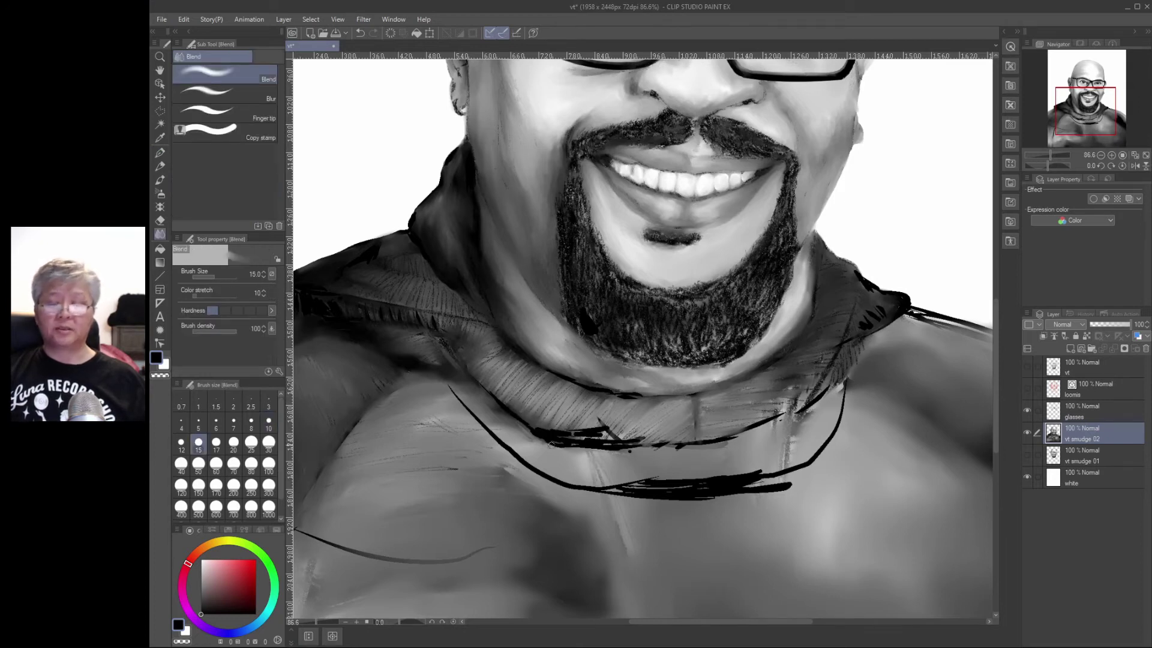
pyautogui.moveTo(551, 445)
pyautogui.mouseDown()
pyautogui.moveTo(525, 425)
pyautogui.moveTo(560, 440)
pyautogui.moveTo(497, 400)
pyautogui.moveTo(508, 411)
pyautogui.moveTo(521, 418)
pyautogui.moveTo(476, 370)
pyautogui.moveTo(507, 364)
pyautogui.mouseUp()
pyautogui.moveTo(528, 360)
pyautogui.mouseDown()
pyautogui.moveTo(516, 379)
pyautogui.moveTo(529, 396)
pyautogui.moveTo(579, 380)
pyautogui.moveTo(547, 346)
pyautogui.mouseUp()
pyautogui.moveTo(597, 381); pyautogui.dragTo(639, 391)
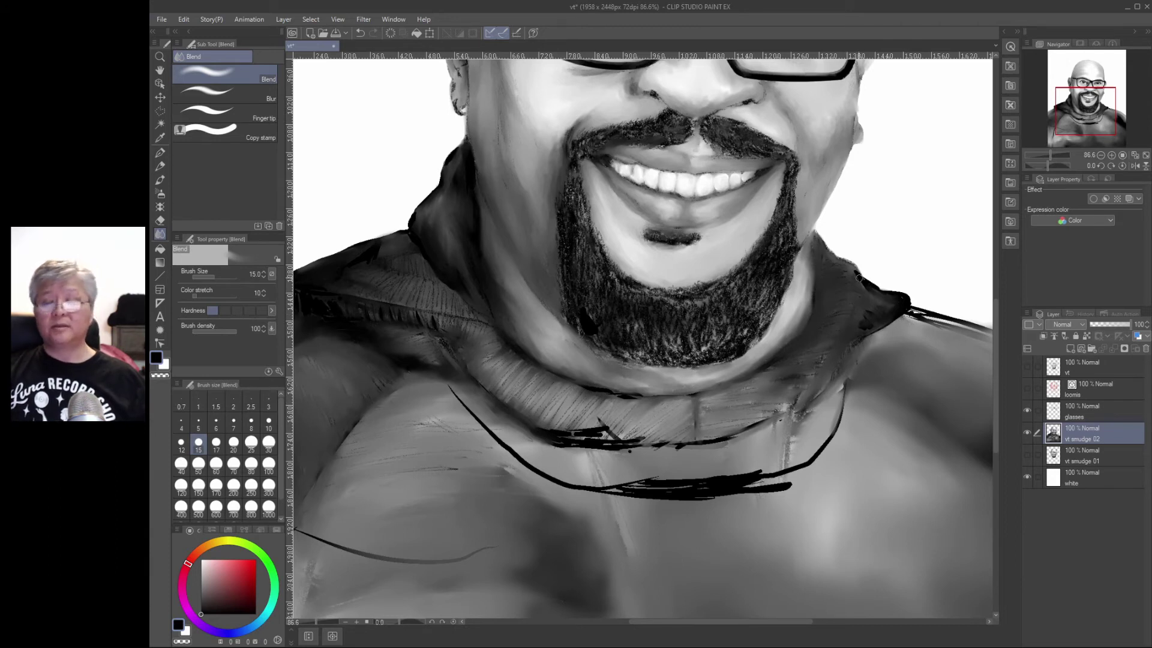
# - Ink the outer contour and short fold marks on the right side of the hood with the For effect line pen
pyautogui.press('e')
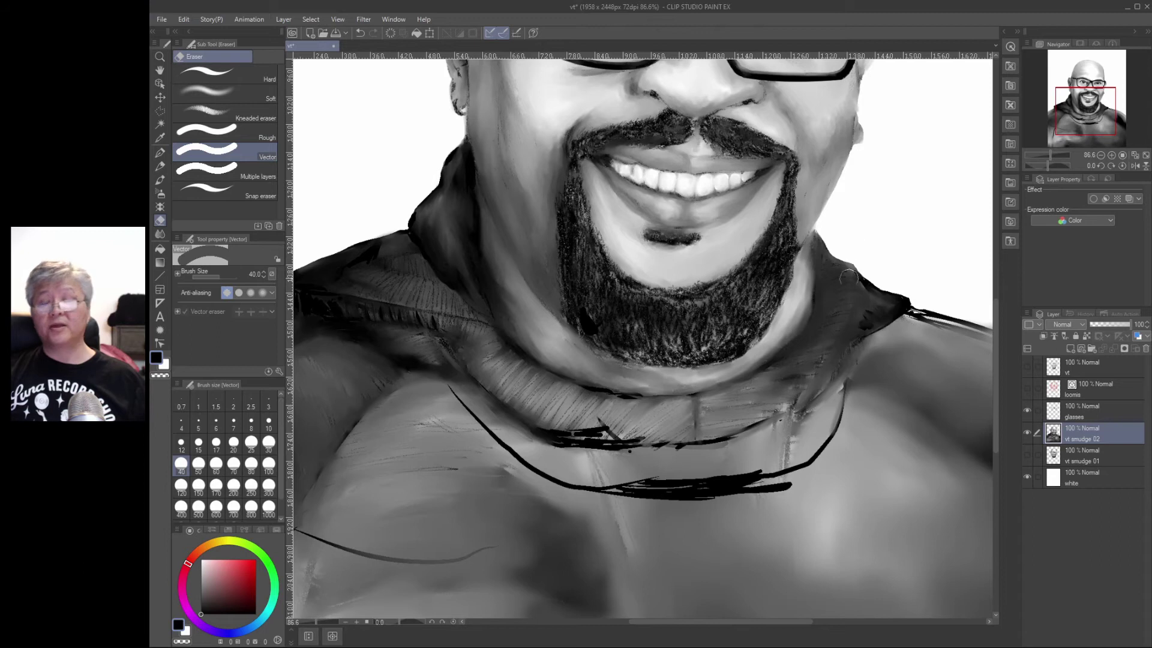
pyautogui.press('p')
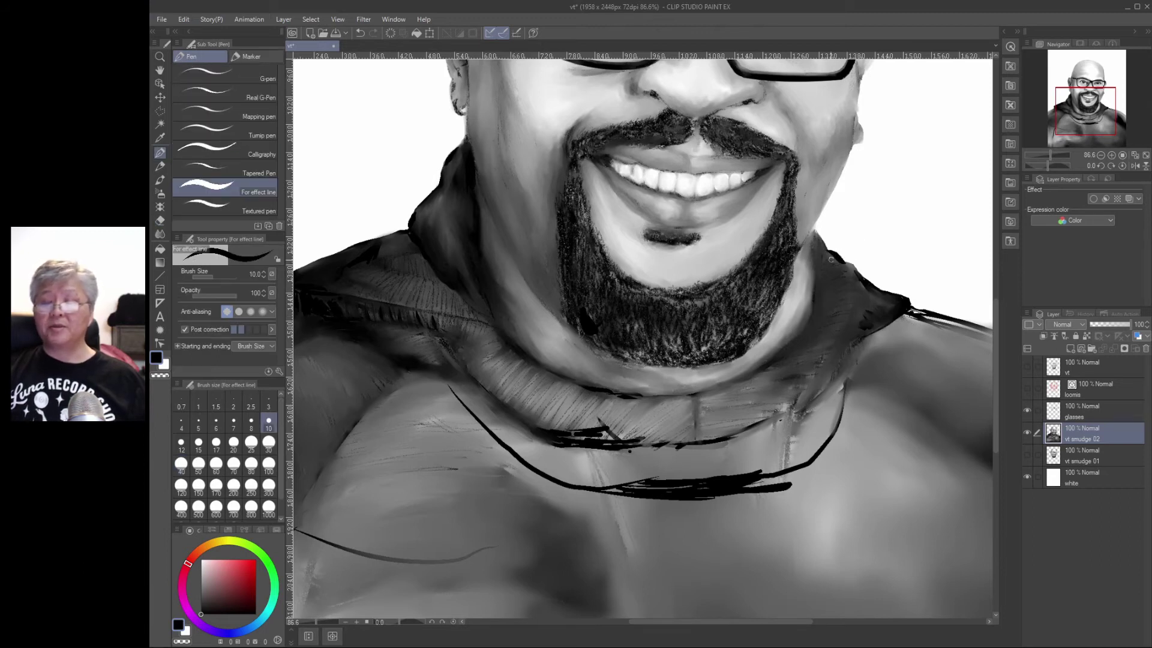
pyautogui.moveTo(831, 257); pyautogui.dragTo(839, 278)
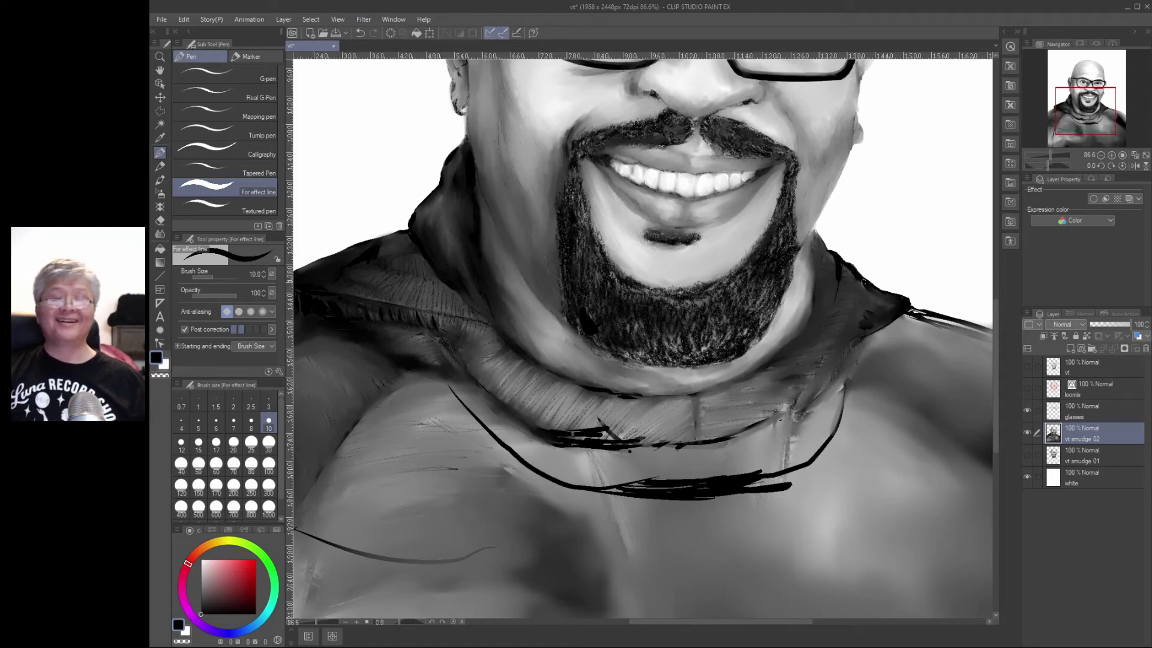
pyautogui.moveTo(841, 277)
pyautogui.mouseDown()
pyautogui.moveTo(864, 289)
pyautogui.moveTo(857, 302)
pyautogui.mouseUp()
# - Blend the fold marks on the hood's right side and the black shoulder outline beside it at size 15
pyautogui.press('p')
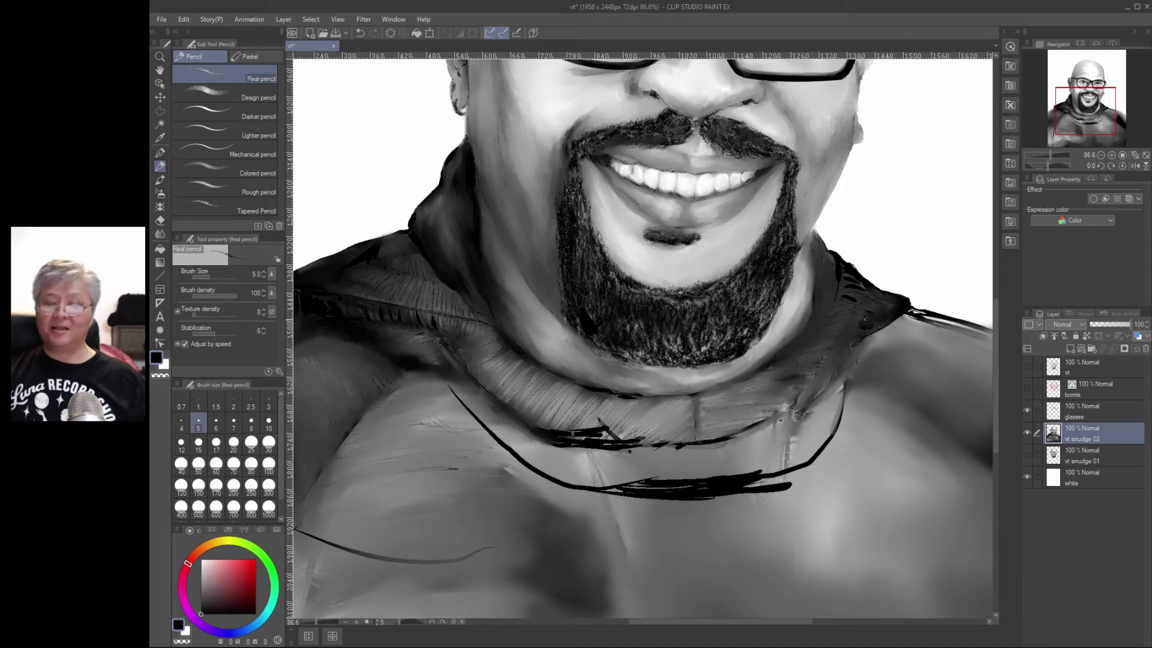
pyautogui.press('j')
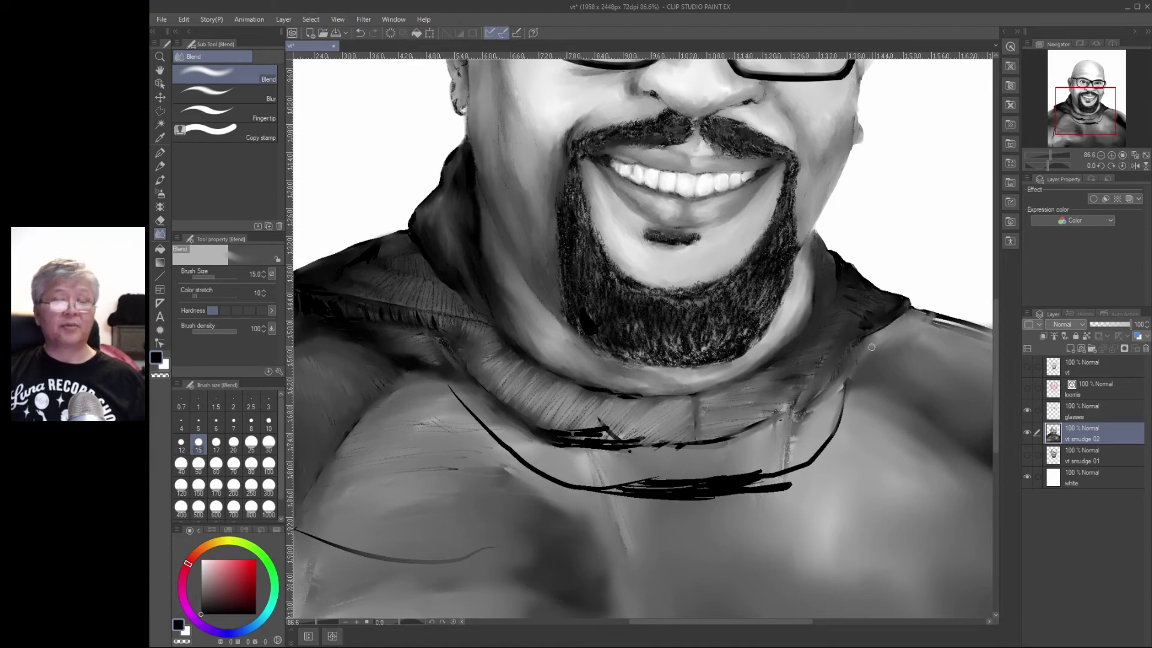
pyautogui.moveTo(928, 318)
pyautogui.mouseDown()
pyautogui.moveTo(951, 319)
pyautogui.moveTo(953, 330)
pyautogui.mouseUp()
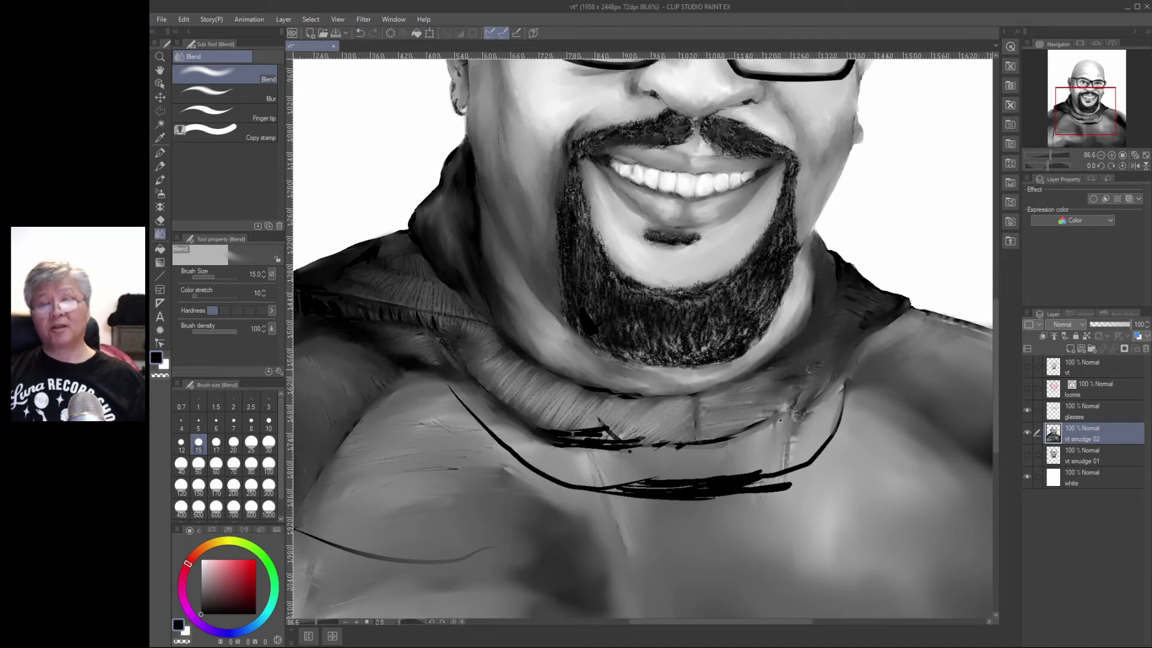
# - Ink a diagonal fold from the front collar up the right side of the hood with the size 10 pen, then blend it
pyautogui.press('p')
pyautogui.moveTo(781, 408); pyautogui.dragTo(830, 345)
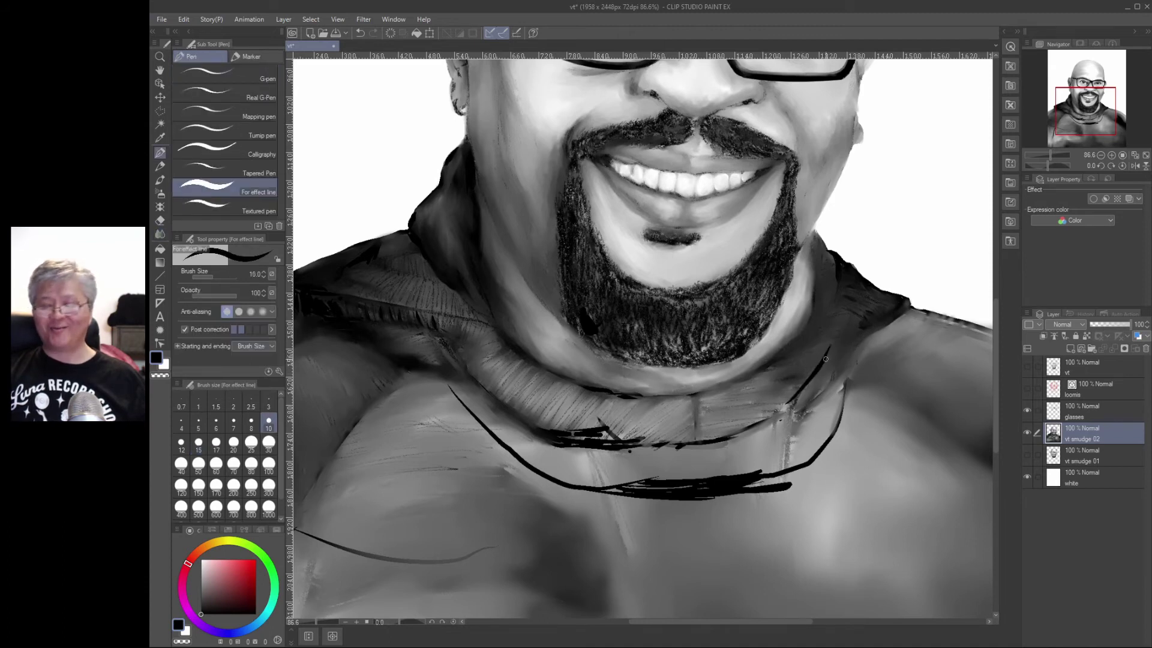
pyautogui.moveTo(781, 411)
pyautogui.mouseDown()
pyautogui.moveTo(857, 306)
pyautogui.moveTo(844, 340)
pyautogui.moveTo(863, 312)
pyautogui.mouseUp()
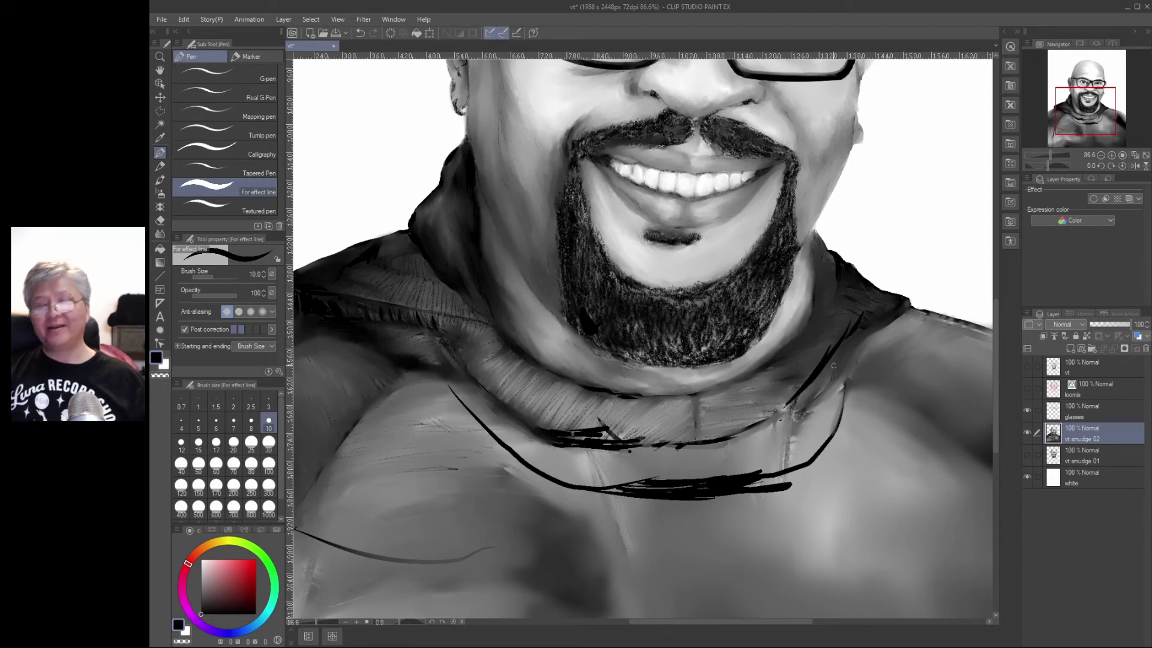
pyautogui.press('j')
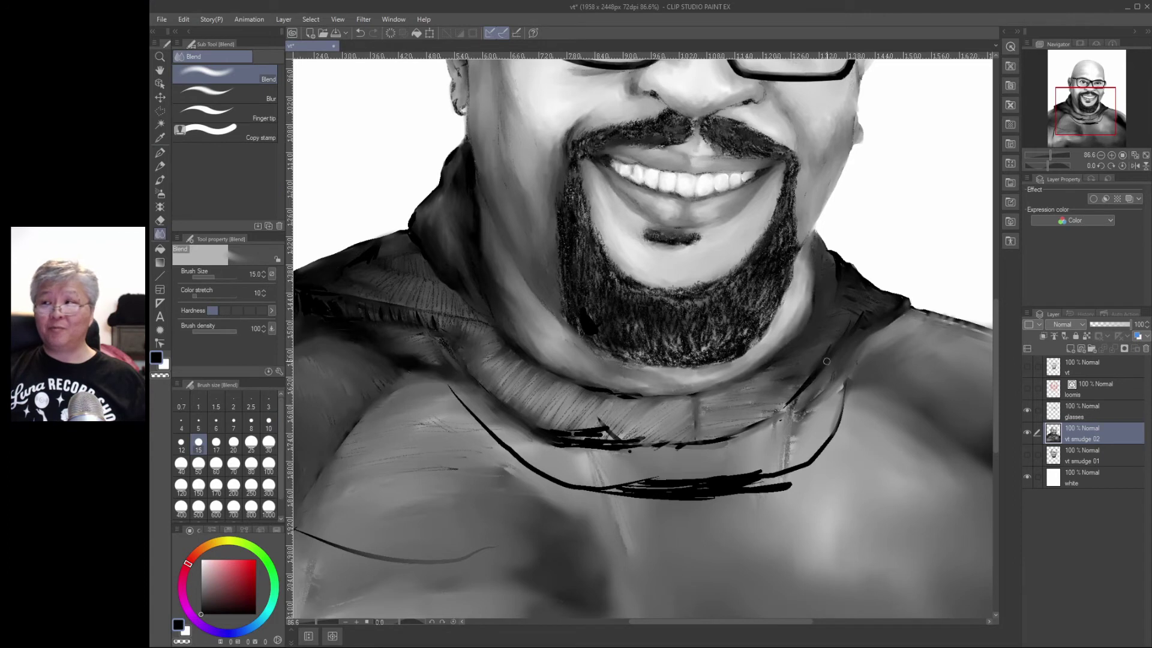
pyautogui.moveTo(827, 361)
pyautogui.mouseDown()
pyautogui.moveTo(786, 406)
pyautogui.moveTo(835, 359)
pyautogui.mouseUp()
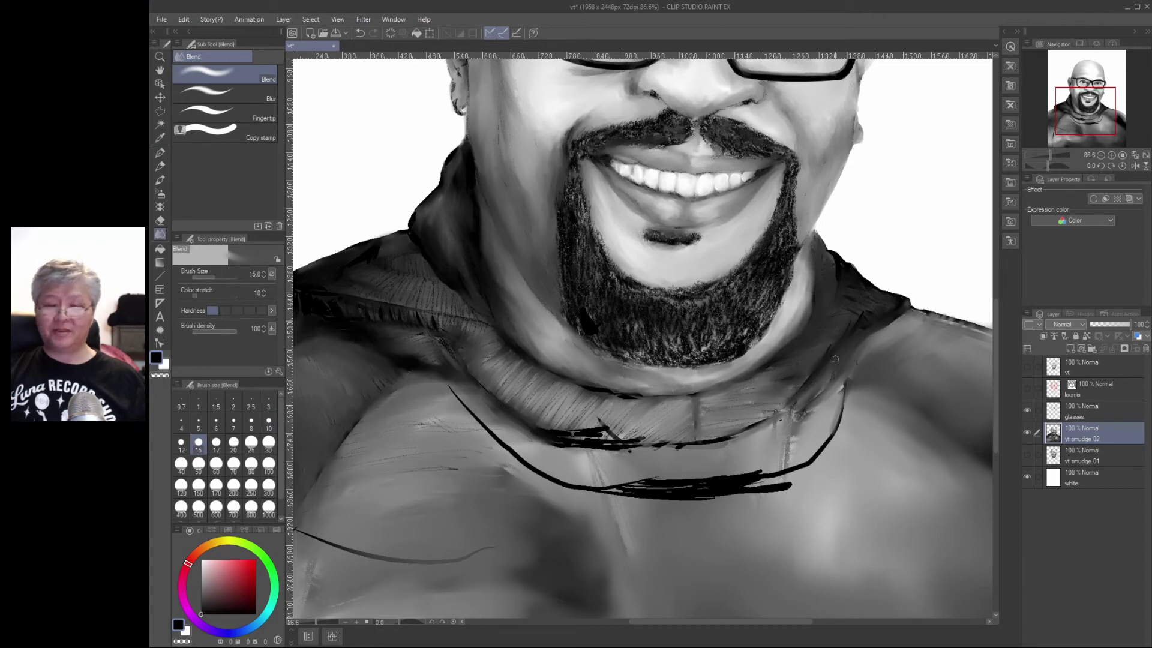
# - Ink a short diagonal fold on the hood's right side with the size 10 For effect line pen, then blend it at size 15
pyautogui.press('p')
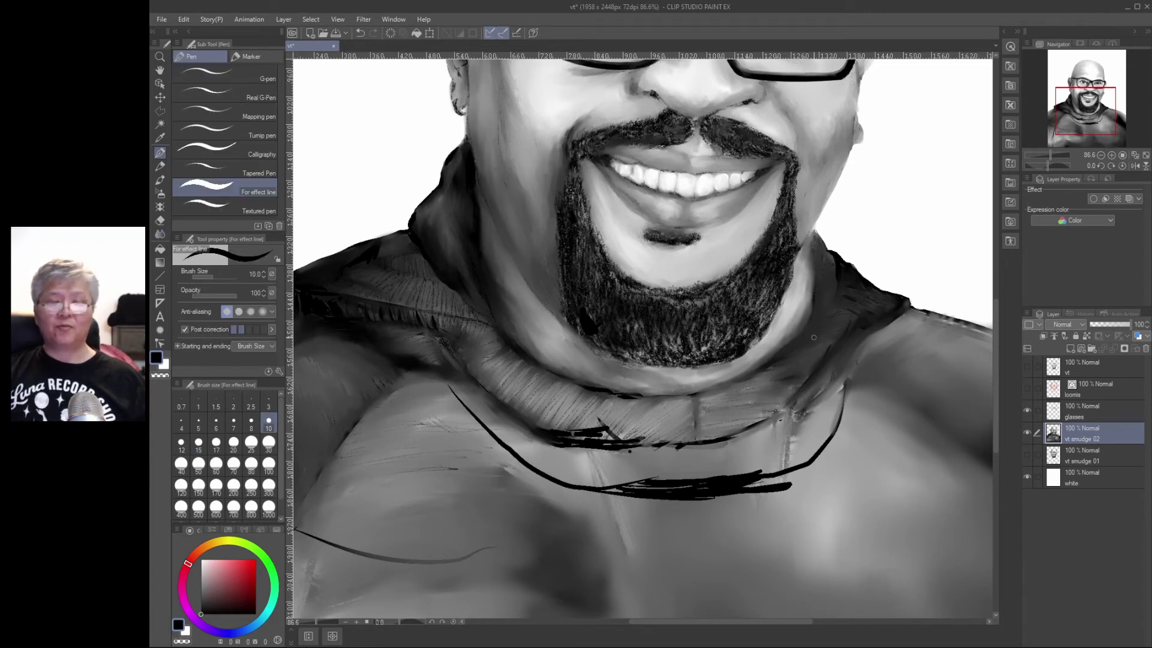
pyautogui.moveTo(846, 309)
pyautogui.mouseDown()
pyautogui.moveTo(791, 348)
pyautogui.moveTo(819, 332)
pyautogui.mouseUp()
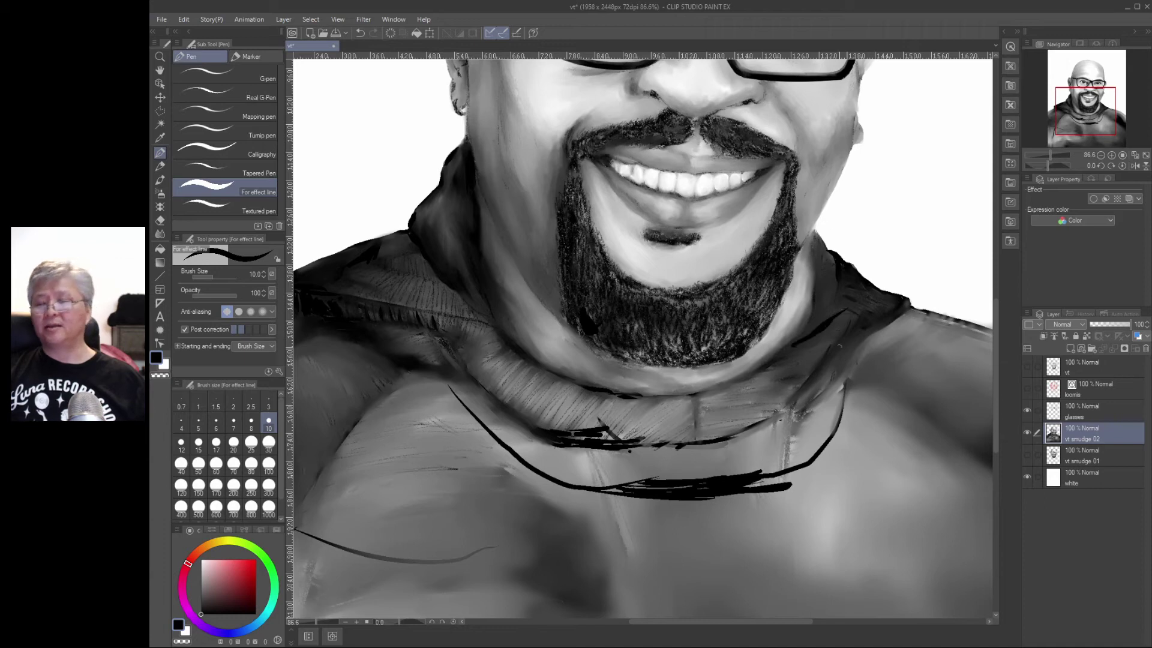
pyautogui.press('p')
pyautogui.press('j')
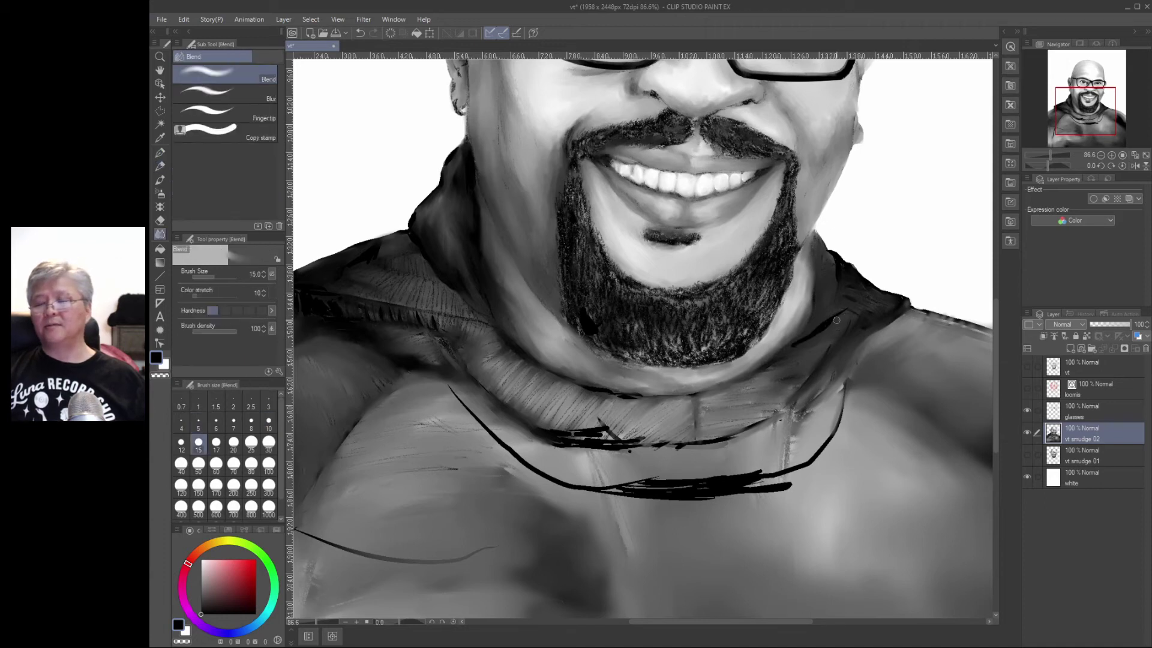
pyautogui.moveTo(811, 340)
pyautogui.mouseDown()
pyautogui.moveTo(776, 358)
pyautogui.moveTo(854, 317)
pyautogui.mouseUp()
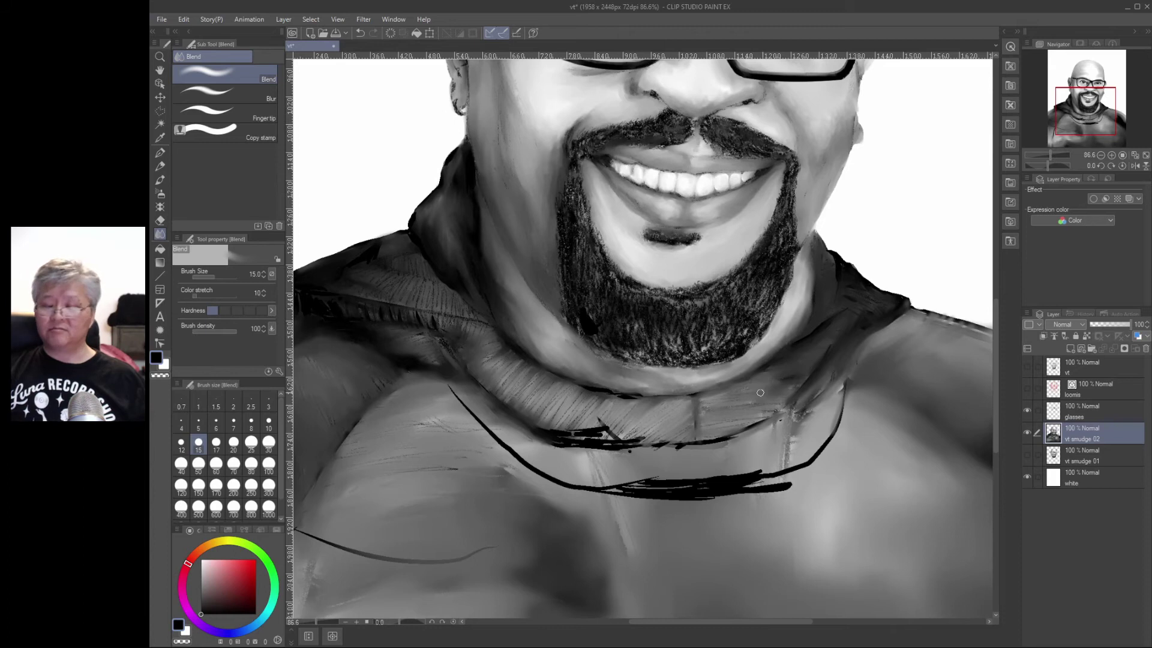
# - Ink the collar's upper edge beneath the right side of the beard with the size 10 pen and blend it into the shading
pyautogui.press('p')
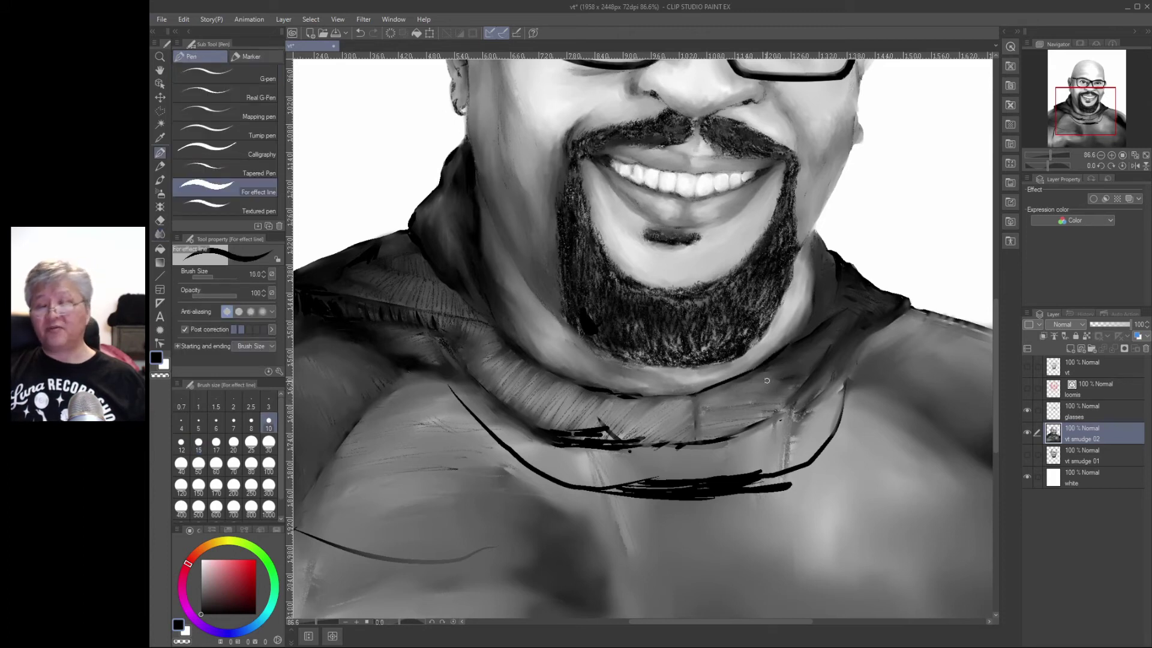
pyautogui.press('j')
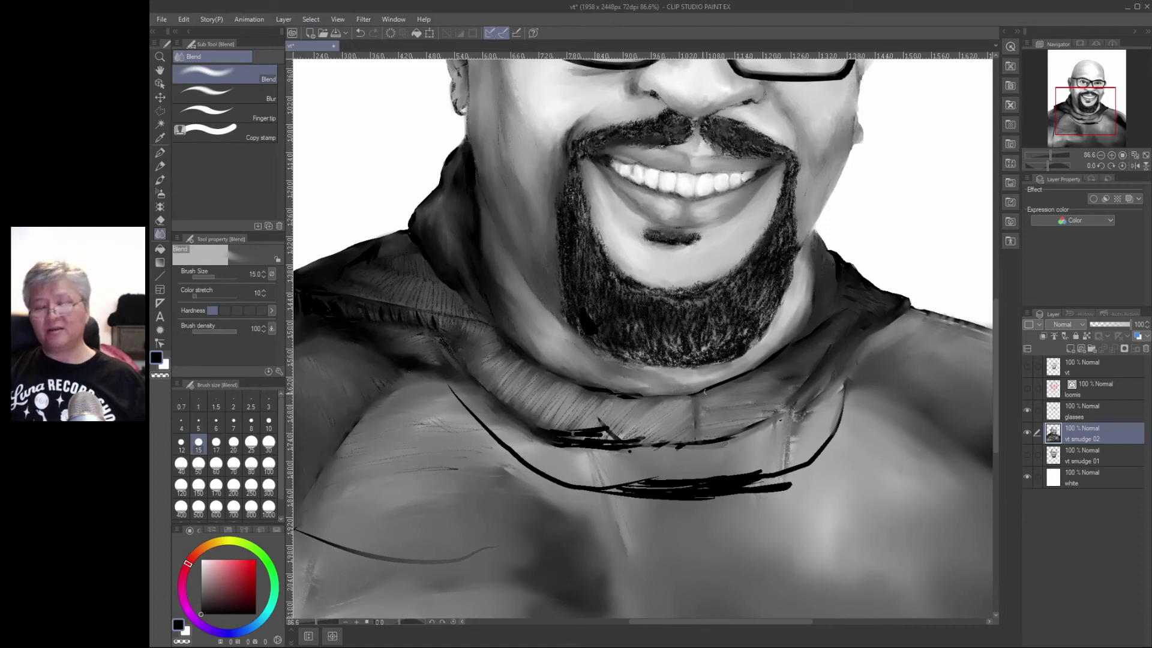
pyautogui.moveTo(692, 390); pyautogui.dragTo(784, 347)
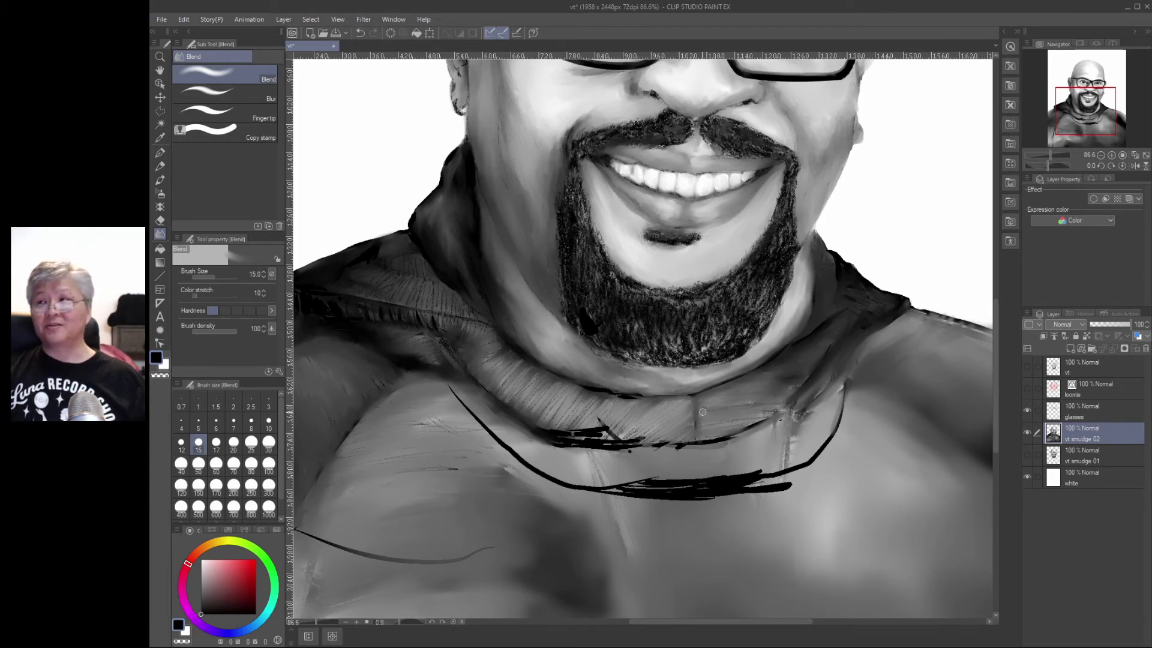
# - Sketch fine marks along the collar's right edge and front lower edge with the size 5 Real pencil
pyautogui.press('p')
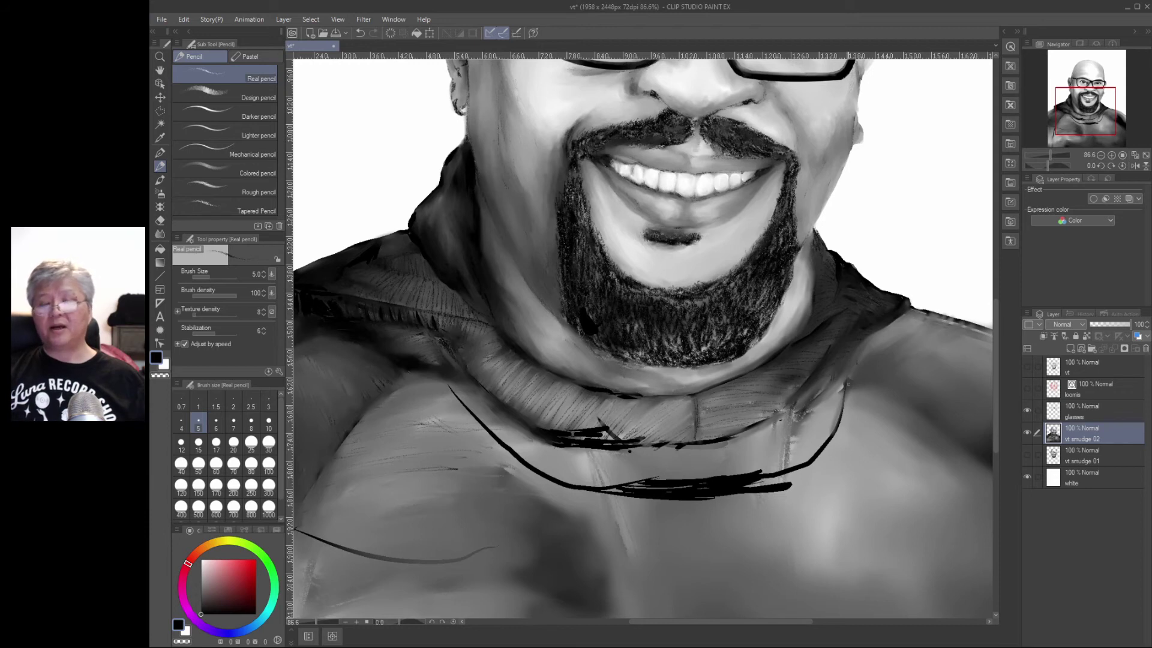
pyautogui.moveTo(845, 385)
pyautogui.mouseDown()
pyautogui.moveTo(811, 407)
pyautogui.moveTo(857, 380)
pyautogui.moveTo(865, 339)
pyautogui.mouseUp()
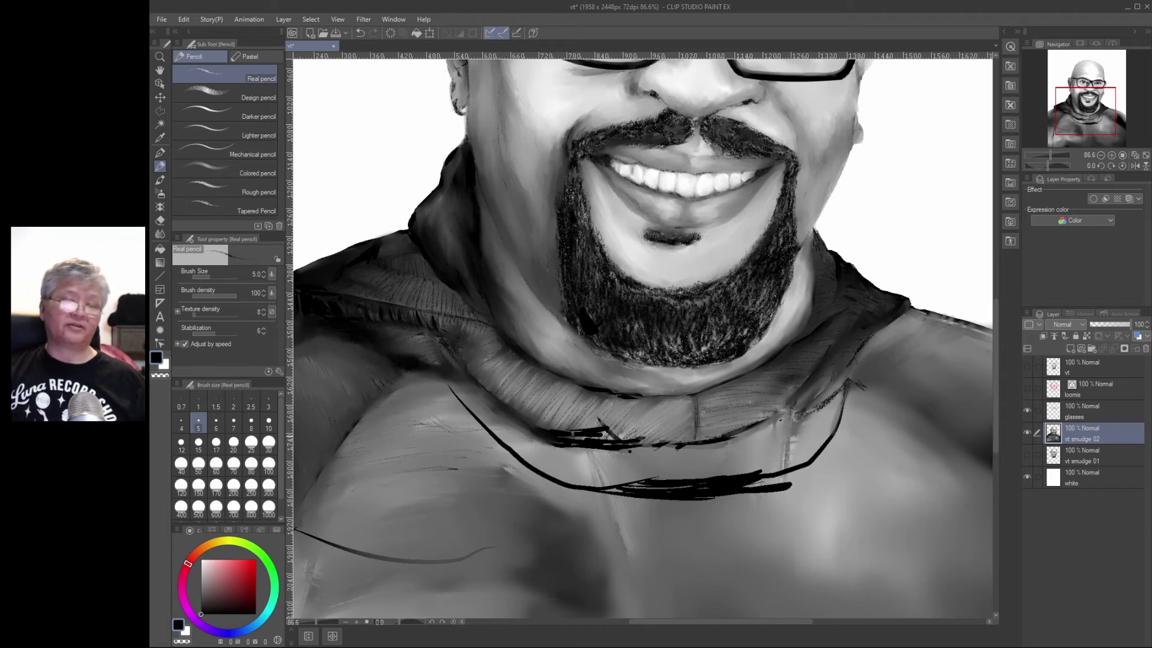
pyautogui.moveTo(732, 437); pyautogui.dragTo(777, 410)
pyautogui.moveTo(763, 428)
pyautogui.mouseDown()
pyautogui.moveTo(723, 450)
pyautogui.moveTo(773, 415)
pyautogui.moveTo(665, 450)
pyautogui.mouseUp()
# - Blend the marks along the collar's lower edge and seam and the heavy black neckline stroke below with the size 15 Blend brush
pyautogui.press('j')
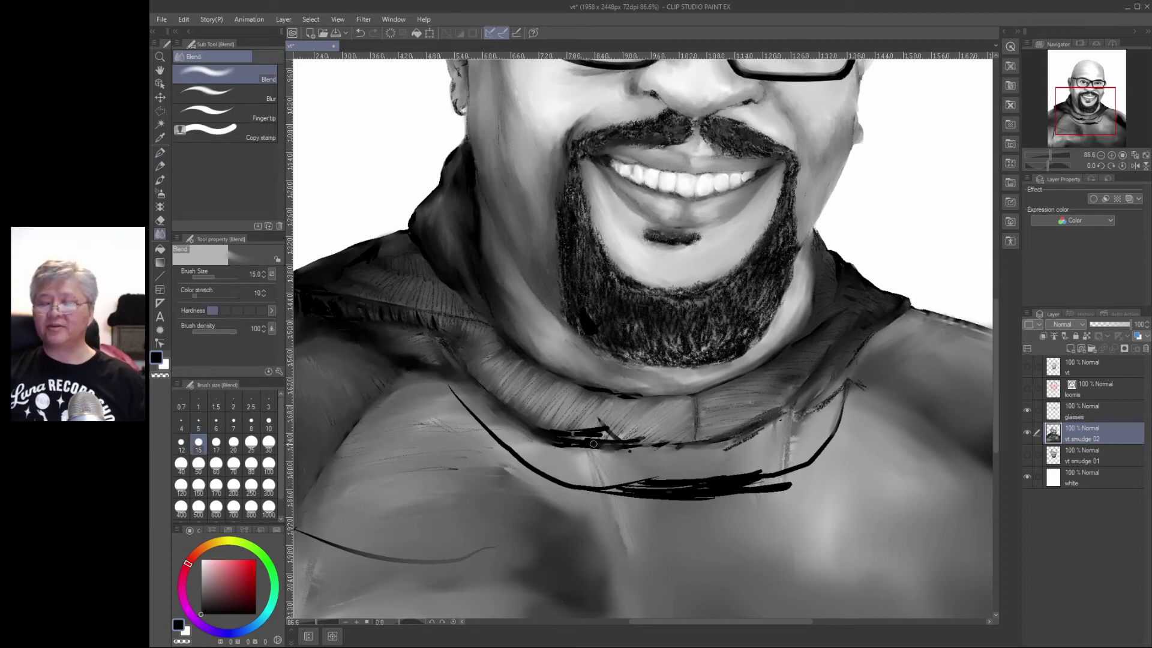
pyautogui.moveTo(602, 432)
pyautogui.mouseDown()
pyautogui.moveTo(627, 440)
pyautogui.moveTo(573, 441)
pyautogui.moveTo(599, 433)
pyautogui.moveTo(636, 445)
pyautogui.moveTo(567, 445)
pyautogui.moveTo(723, 443)
pyautogui.moveTo(675, 442)
pyautogui.mouseUp()
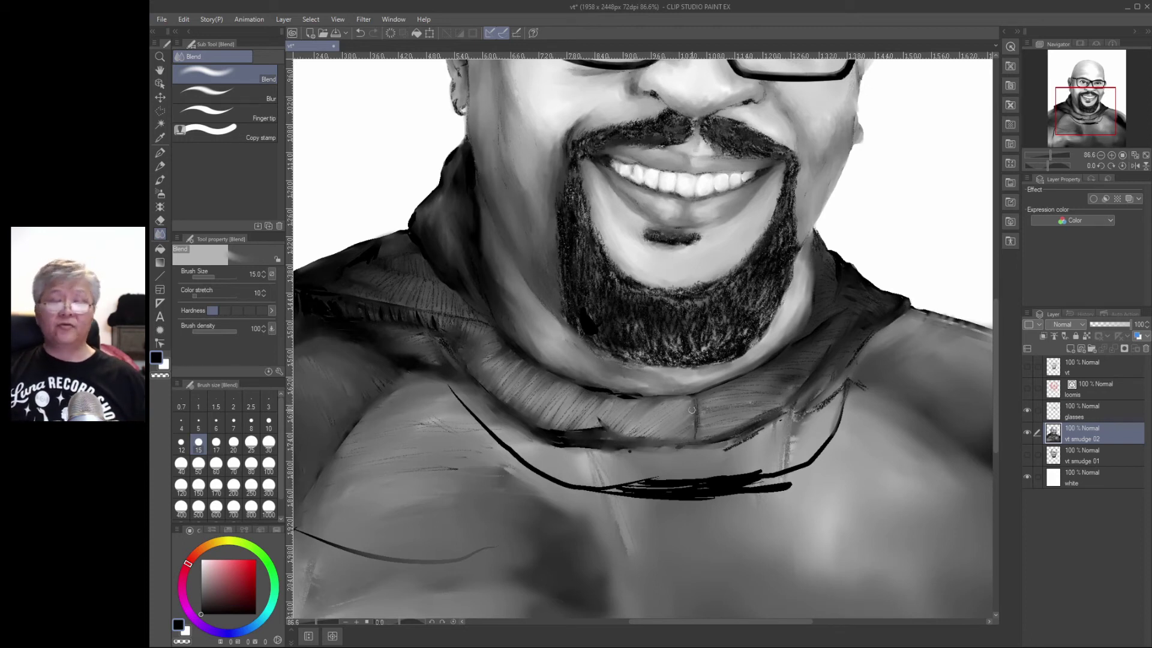
pyautogui.moveTo(623, 402)
pyautogui.mouseDown()
pyautogui.moveTo(535, 353)
pyautogui.moveTo(585, 378)
pyautogui.moveTo(664, 389)
pyautogui.mouseUp()
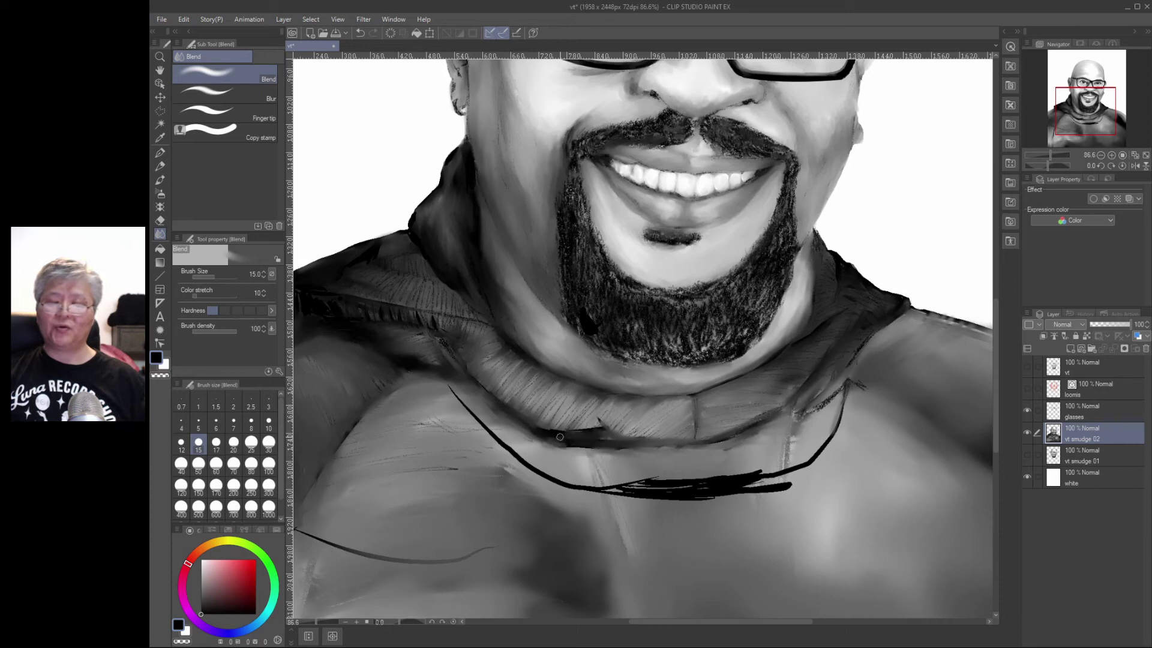
pyautogui.hotkey('ctrl', 'space')
pyautogui.moveTo(684, 450); pyautogui.dragTo(668, 477)
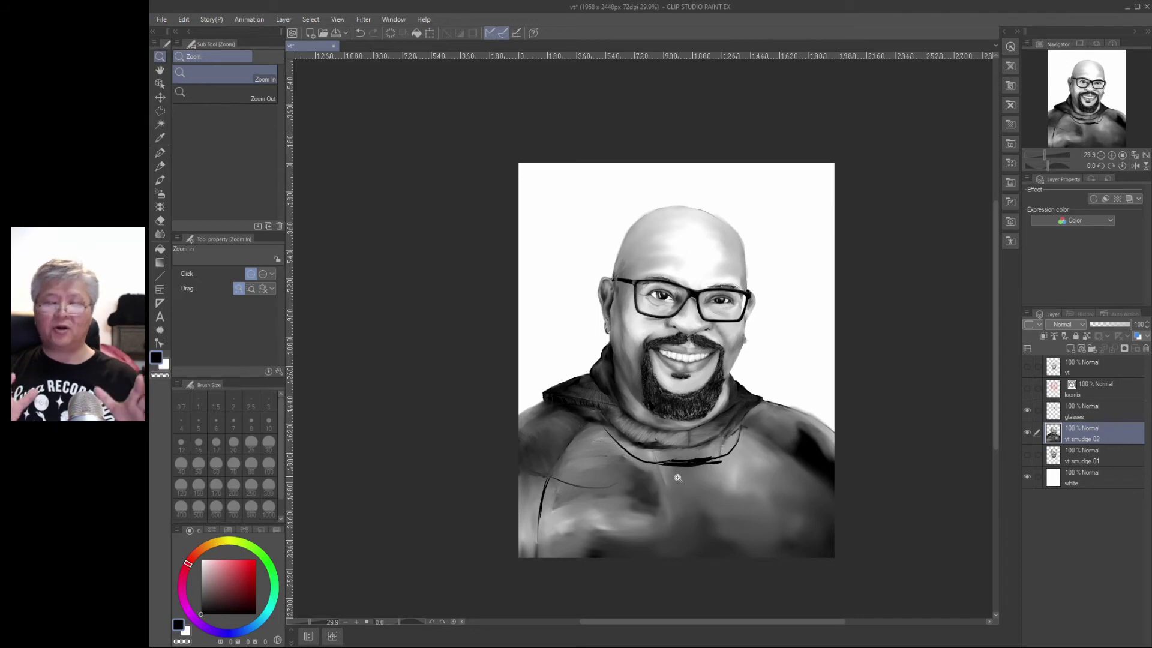
pyautogui.press('j')
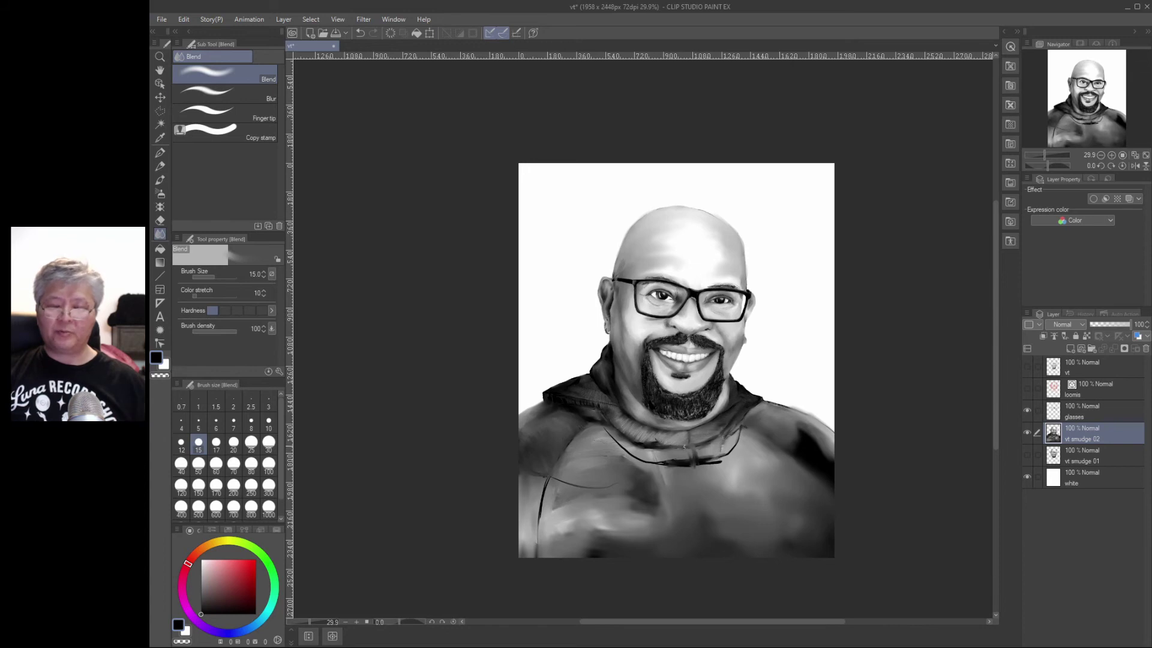
# - Ink two near-parallel lines from the collar down the middle of the chest with the size 10 For effect line pen
pyautogui.press('p')
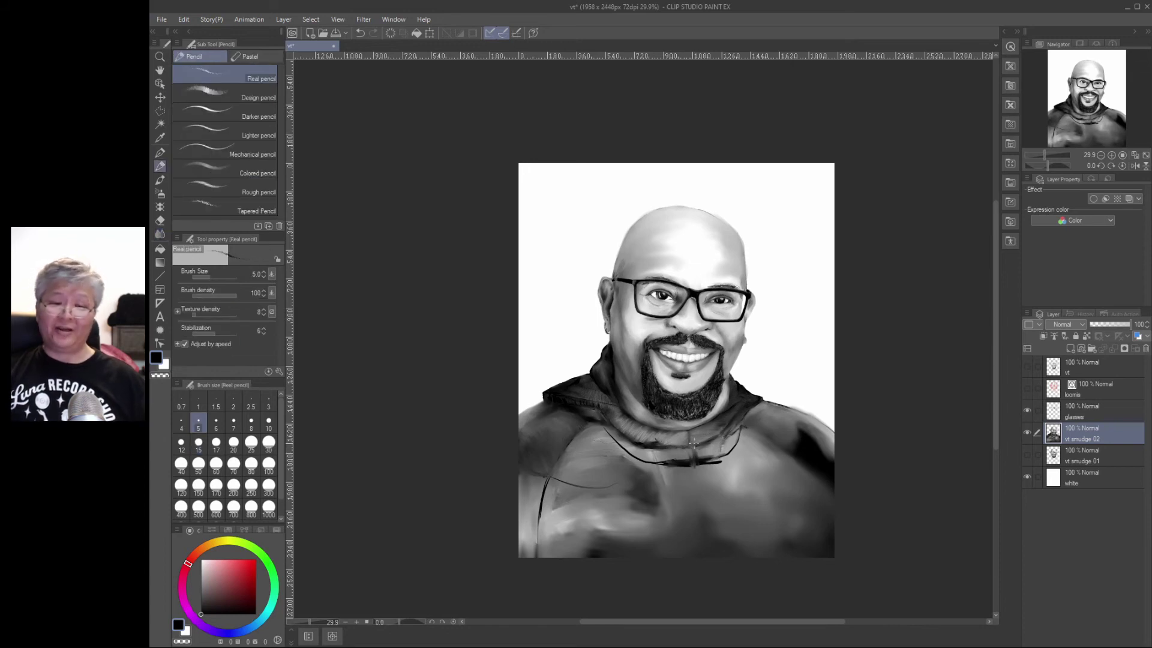
pyautogui.press('p')
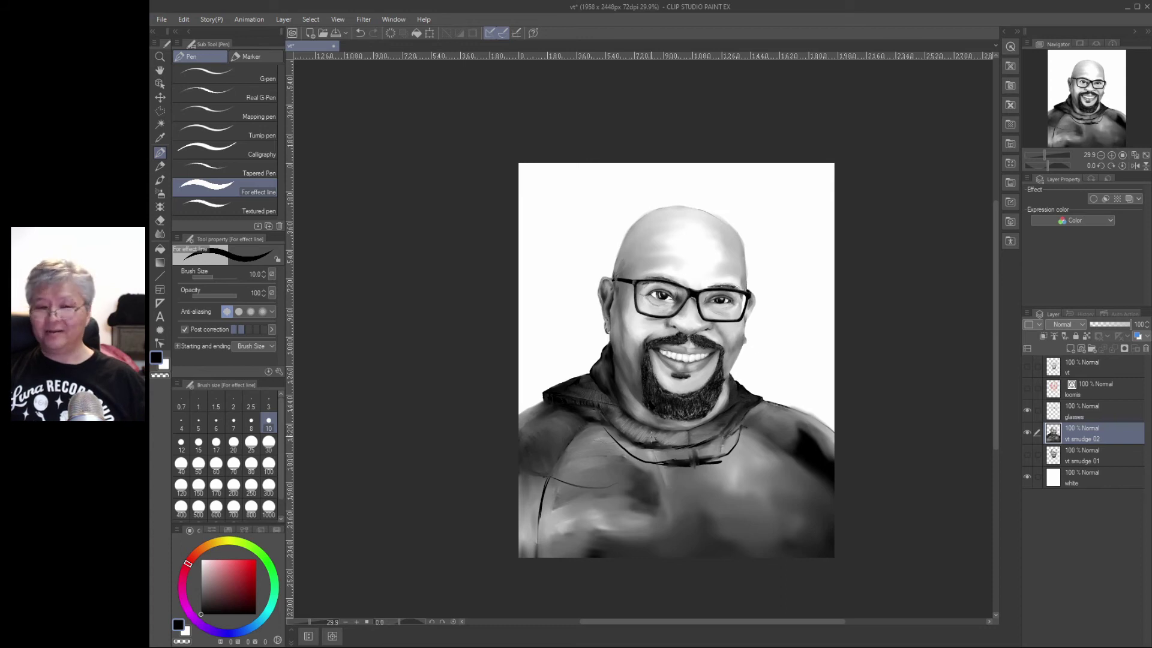
pyautogui.moveTo(655, 444); pyautogui.dragTo(671, 527)
pyautogui.hotkey('ctrl', 'z')
pyautogui.moveTo(661, 464); pyautogui.dragTo(671, 556)
pyautogui.moveTo(665, 502); pyautogui.dragTo(672, 545)
pyautogui.moveTo(657, 445); pyautogui.dragTo(671, 537)
pyautogui.moveTo(663, 466); pyautogui.dragTo(674, 549)
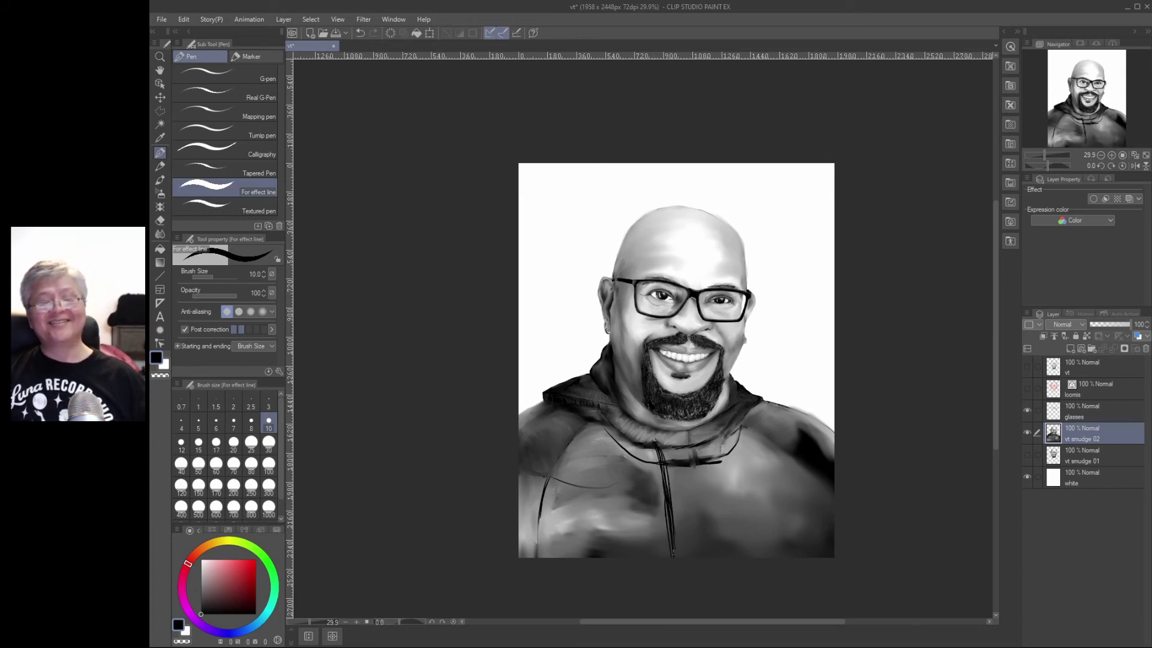
pyautogui.moveTo(658, 446)
pyautogui.mouseDown()
pyautogui.moveTo(651, 440)
pyautogui.moveTo(678, 531)
pyautogui.mouseUp()
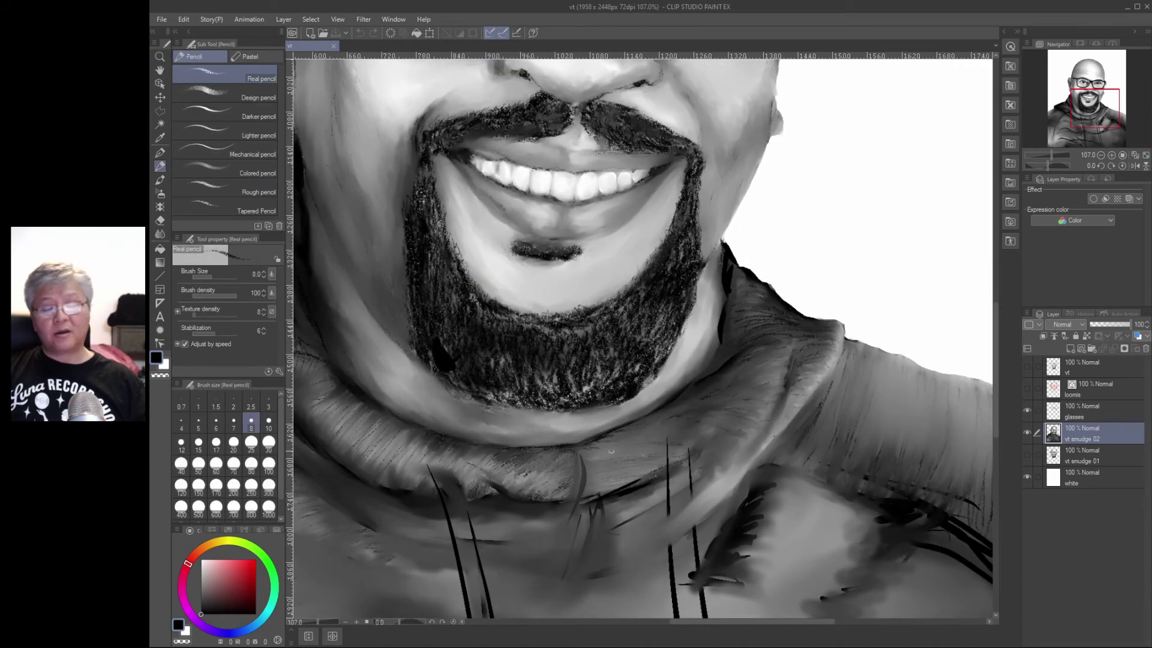
# - Add ribbed texture strokes to the front of the collar below the beard with the size 8 Real pencil
pyautogui.moveTo(625, 453); pyautogui.dragTo(694, 434)
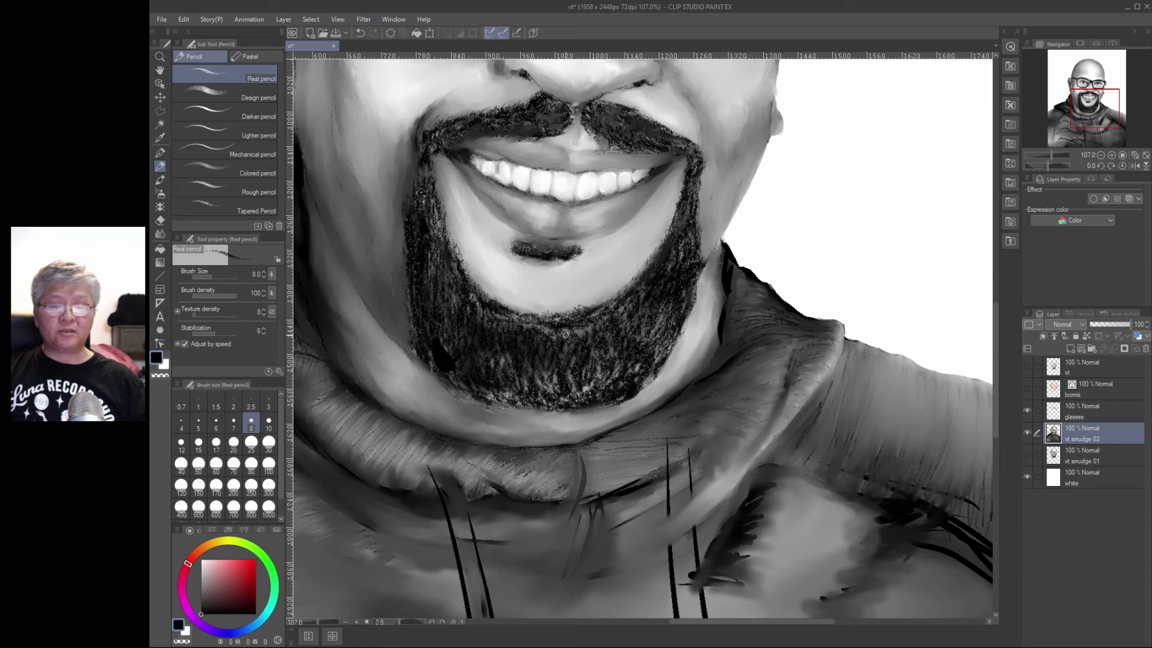
# - Rotate the canvas view counterclockwise in small increments, then back slightly, to an angle of -25 degrees
pyautogui.click(337, 19)
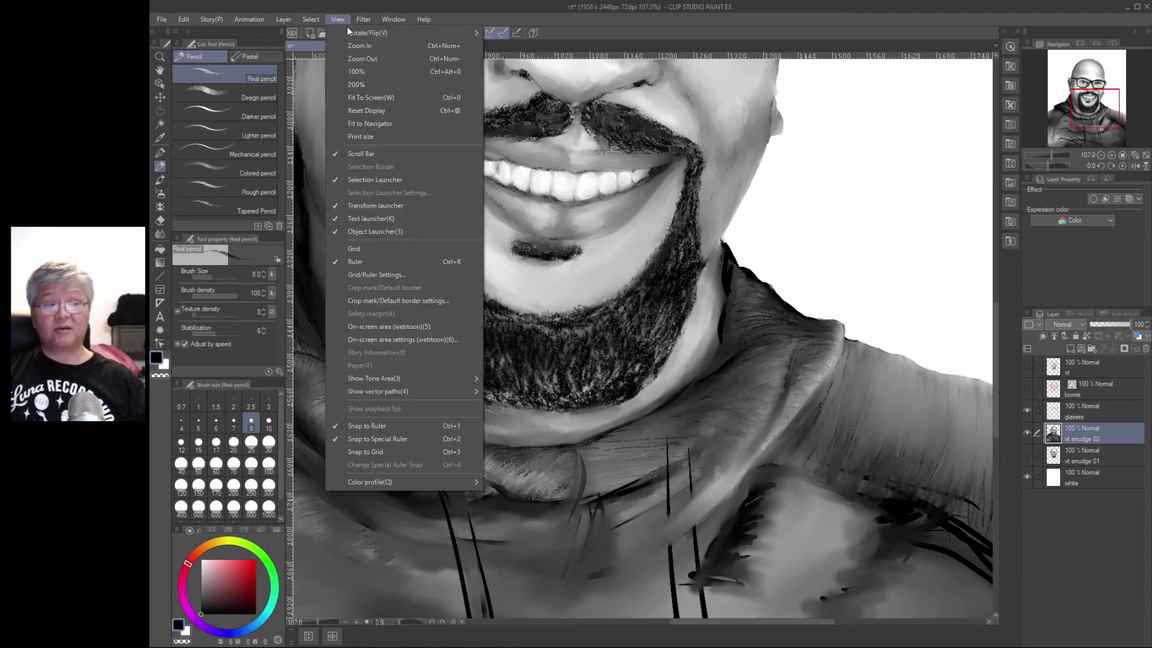
pyautogui.moveTo(350, 34)
pyautogui.click(803, 276)
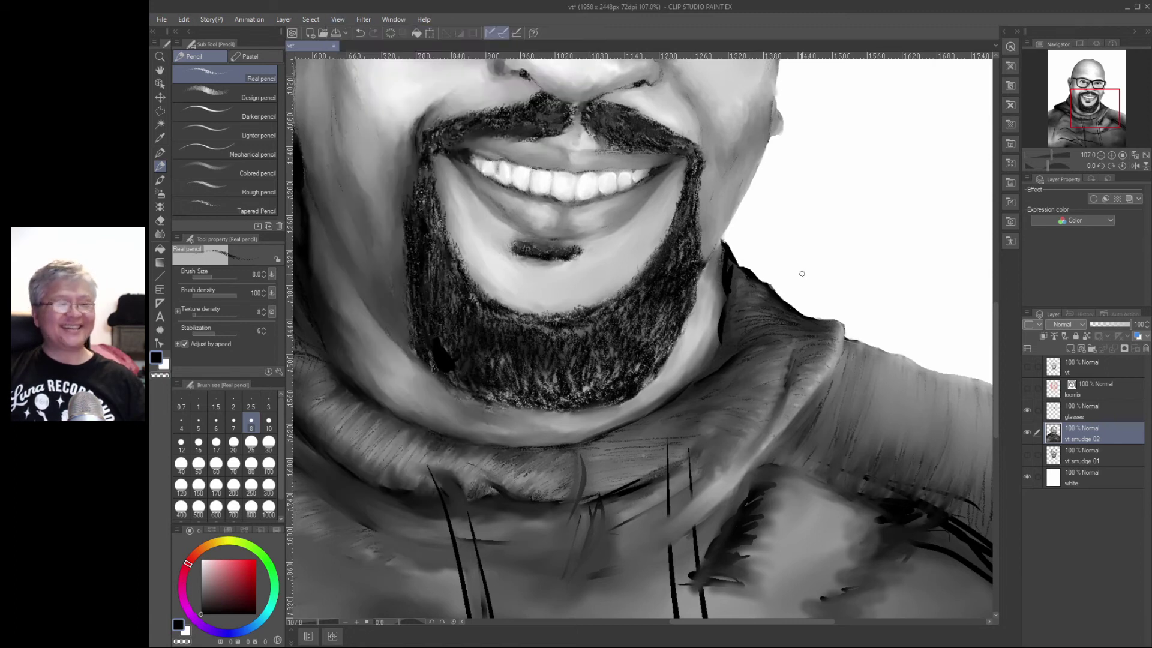
pyautogui.press('-')
pyautogui.press('-')
pyautogui.click(338, 20)
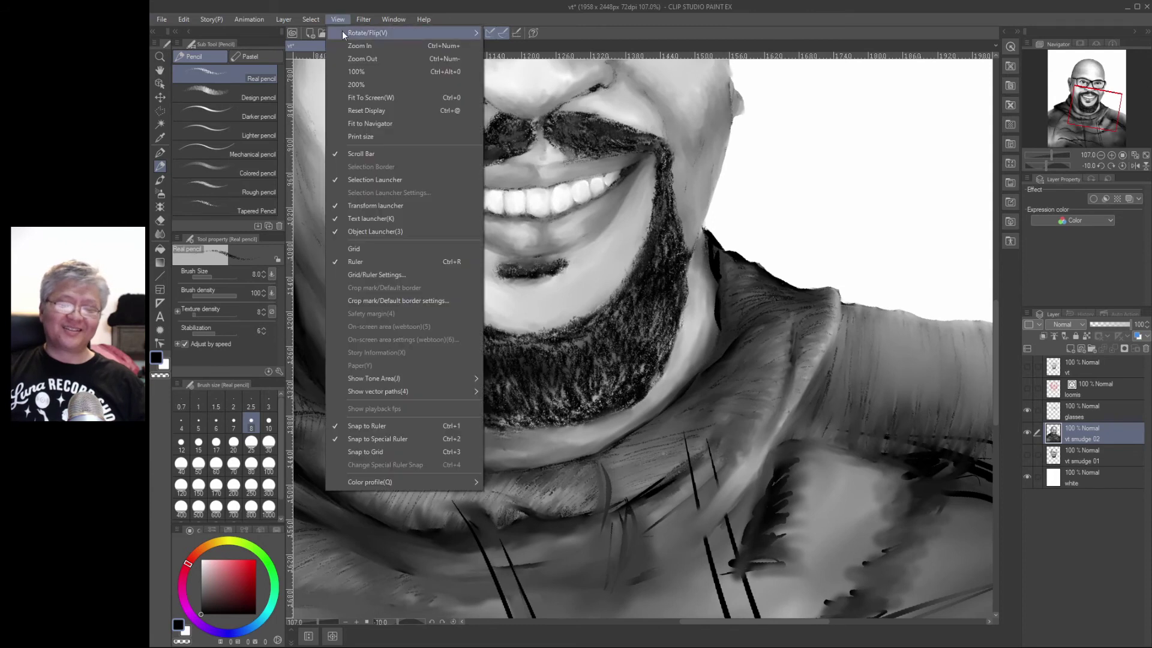
pyautogui.moveTo(350, 33)
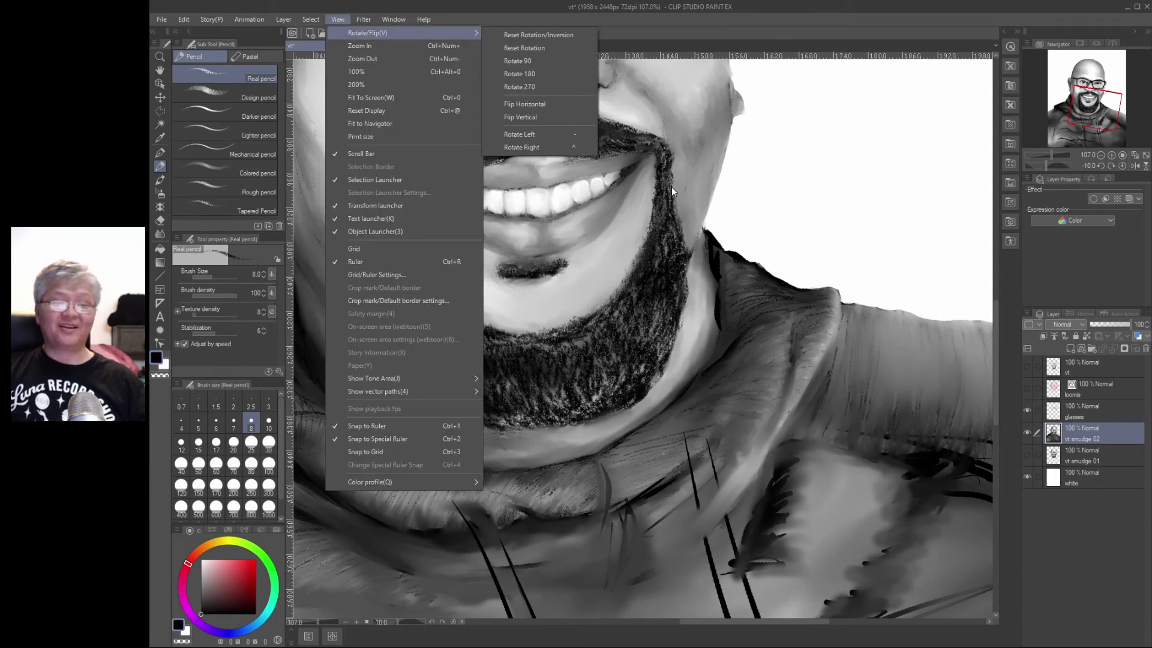
pyautogui.click(711, 205)
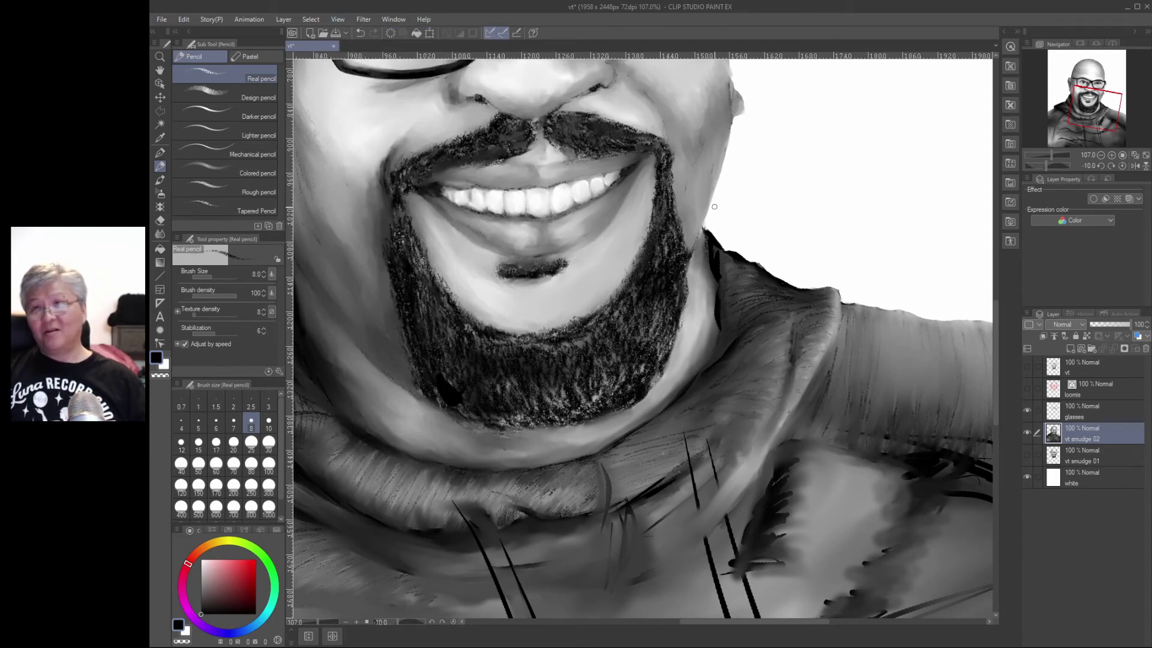
pyautogui.press('-')
pyautogui.press('-')
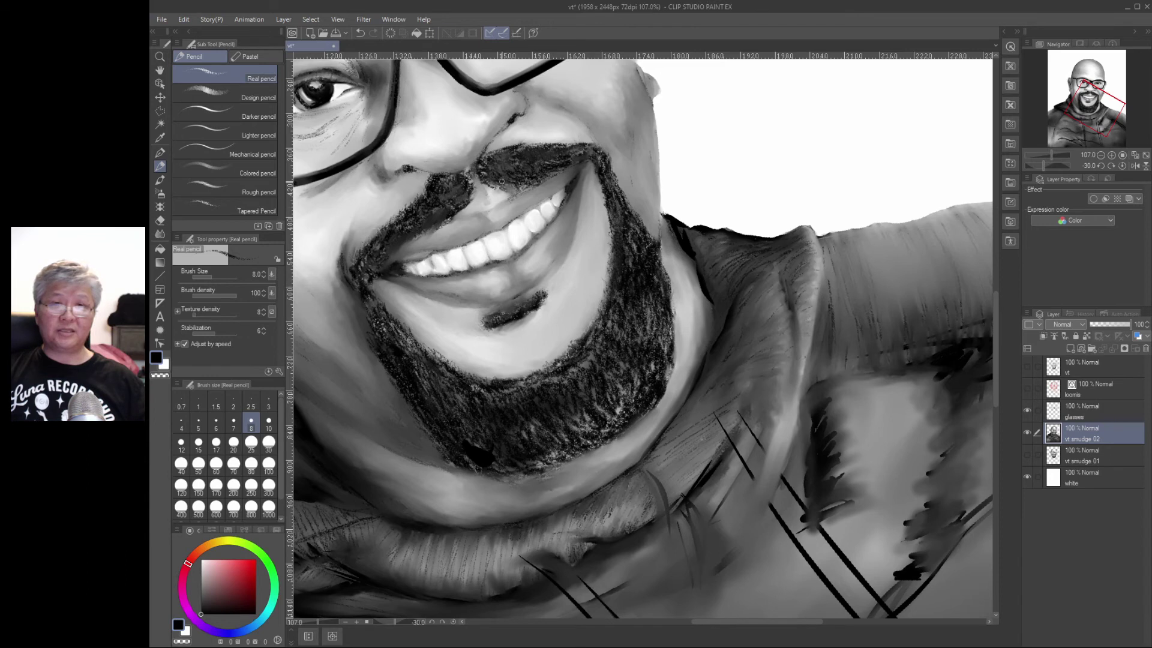
pyautogui.click(337, 19)
pyautogui.moveTo(428, 45)
pyautogui.click(544, 146)
pyautogui.click(363, 19)
pyautogui.moveTo(377, 26)
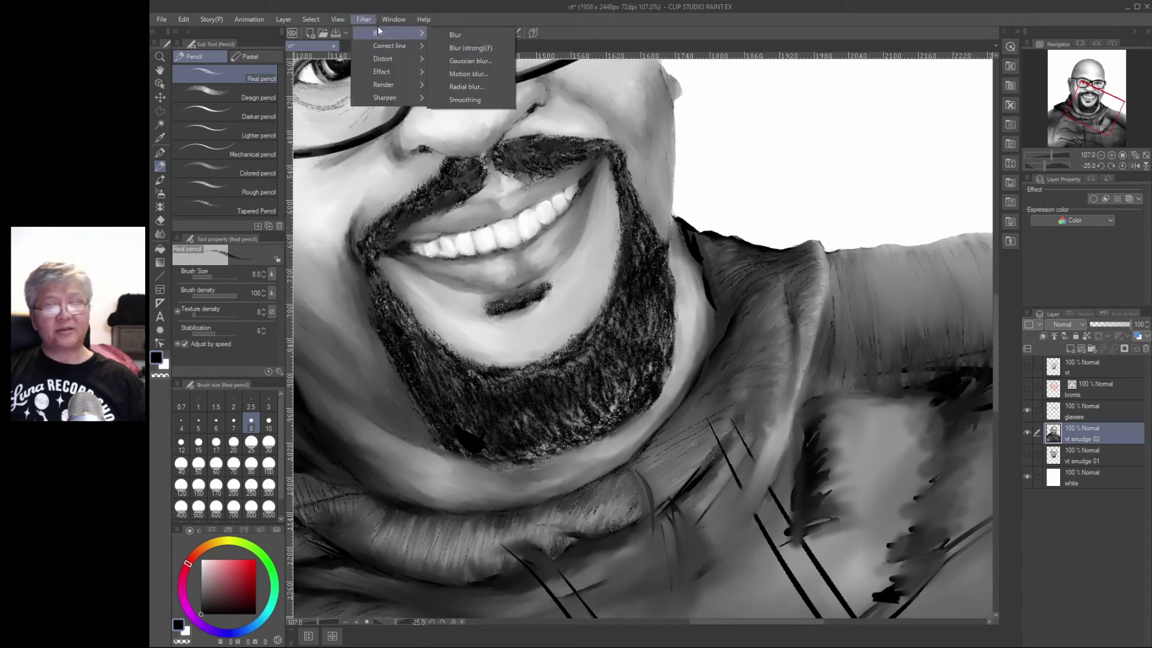
pyautogui.moveTo(184, 20)
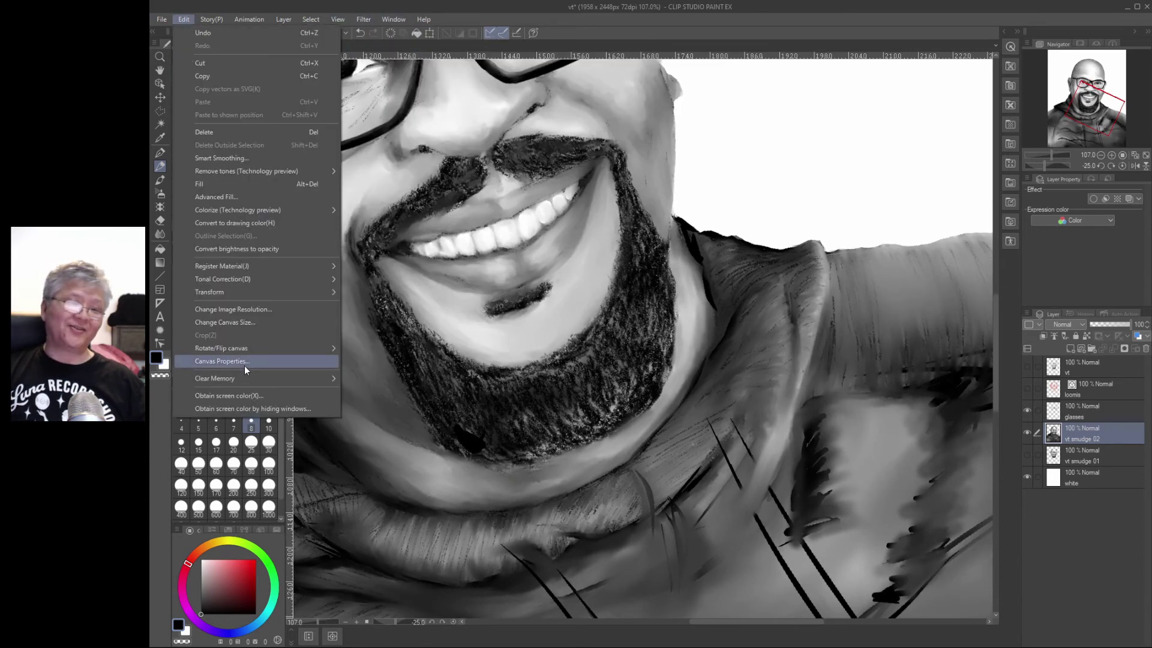
pyautogui.click(243, 361)
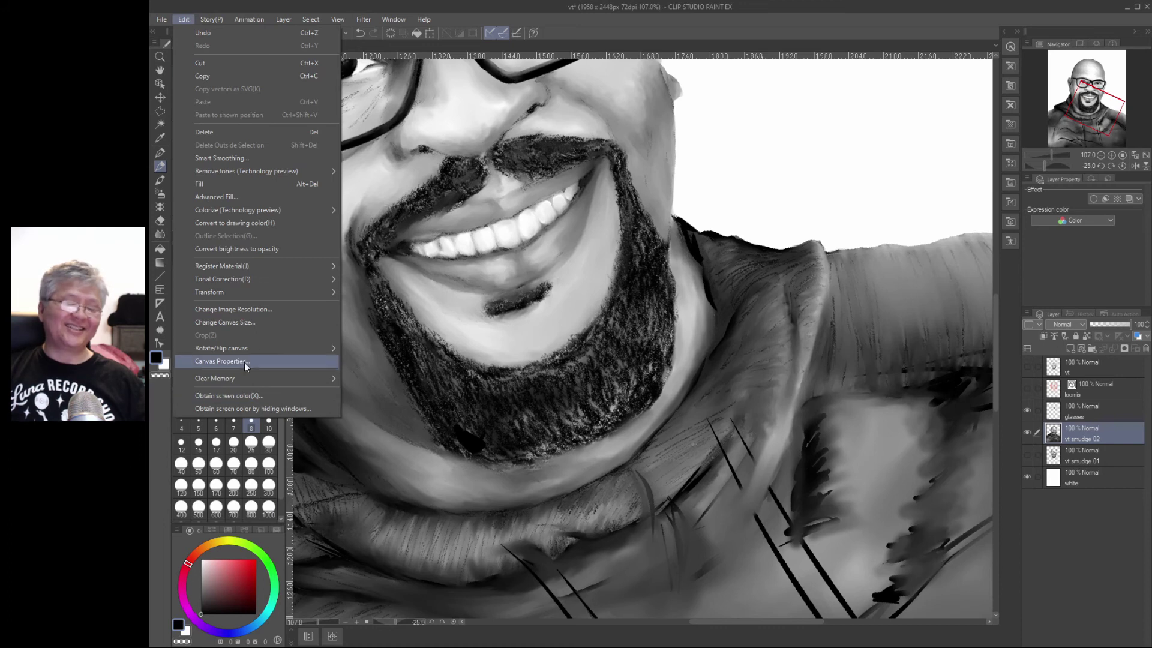
pyautogui.moveTo(254, 349)
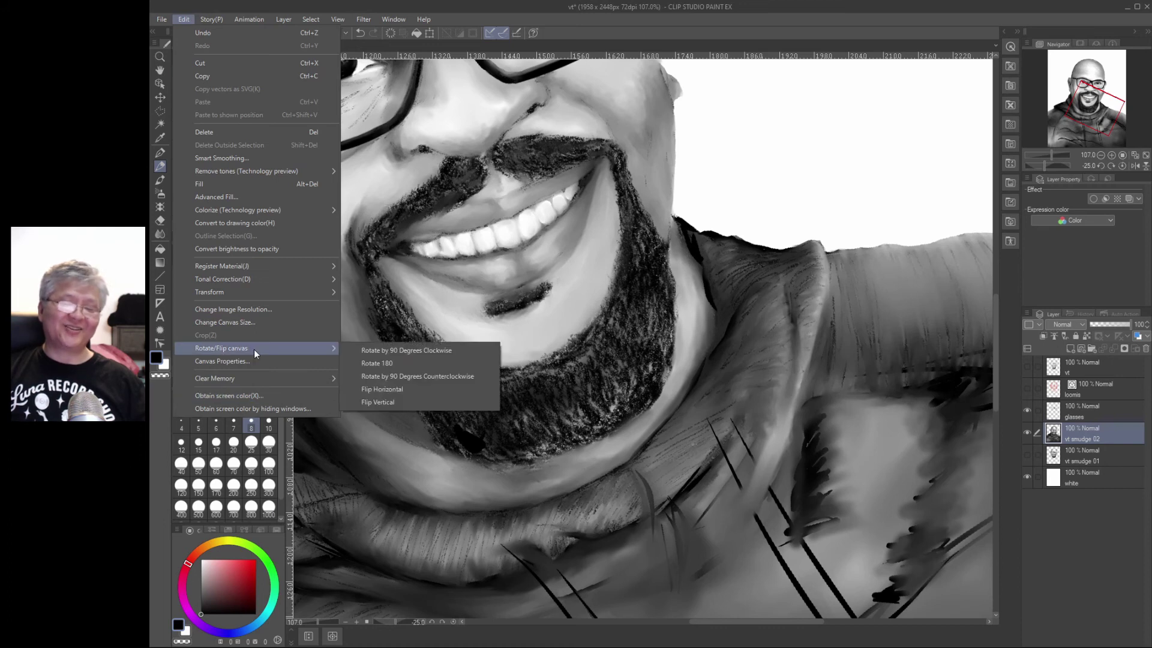
pyautogui.moveTo(162, 19)
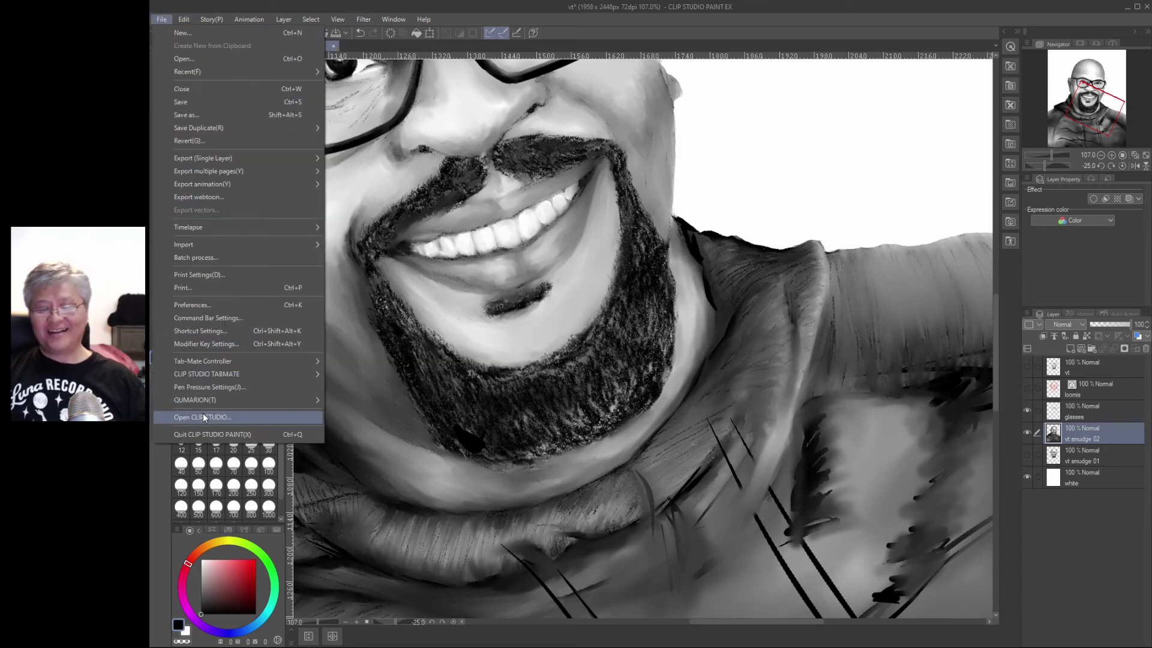
pyautogui.click(240, 318)
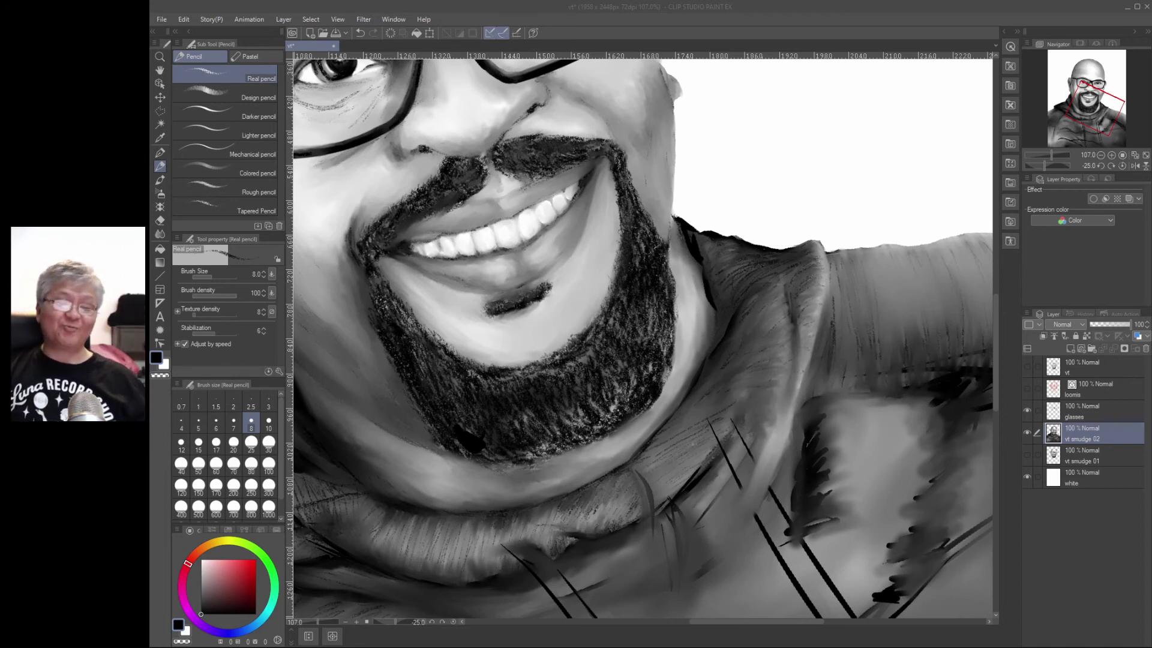
# - Zoom out to 30% and rotate the canvas view further counterclockwise to -60 degrees
pyautogui.scroll(-6, 791, 495)
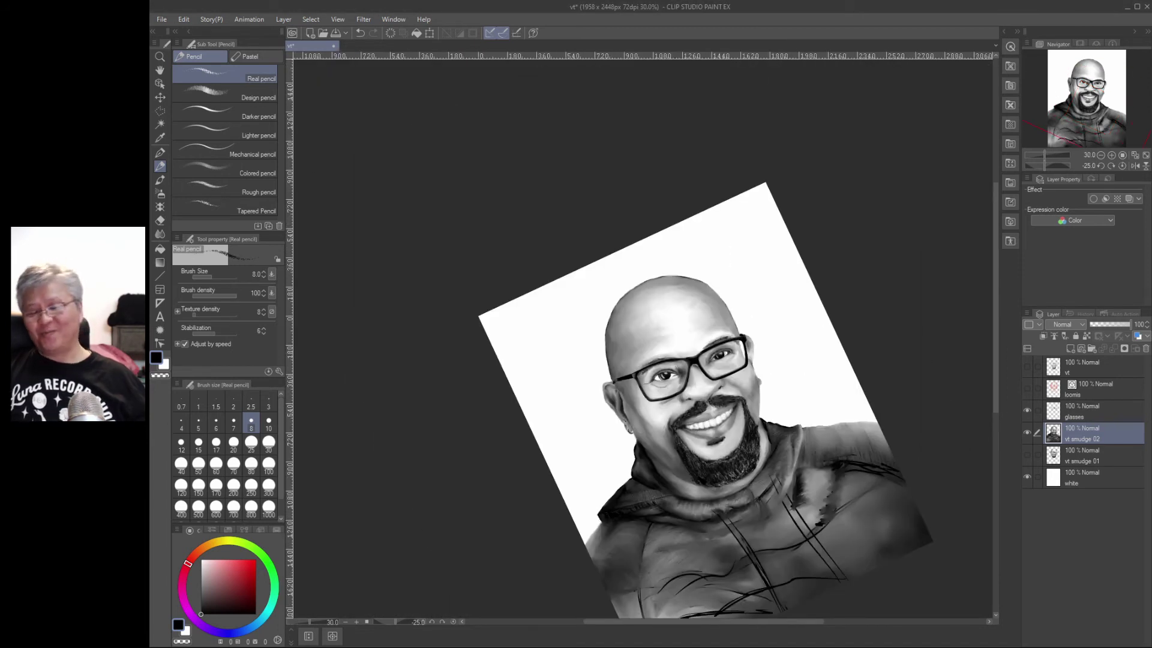
pyautogui.click(161, 19)
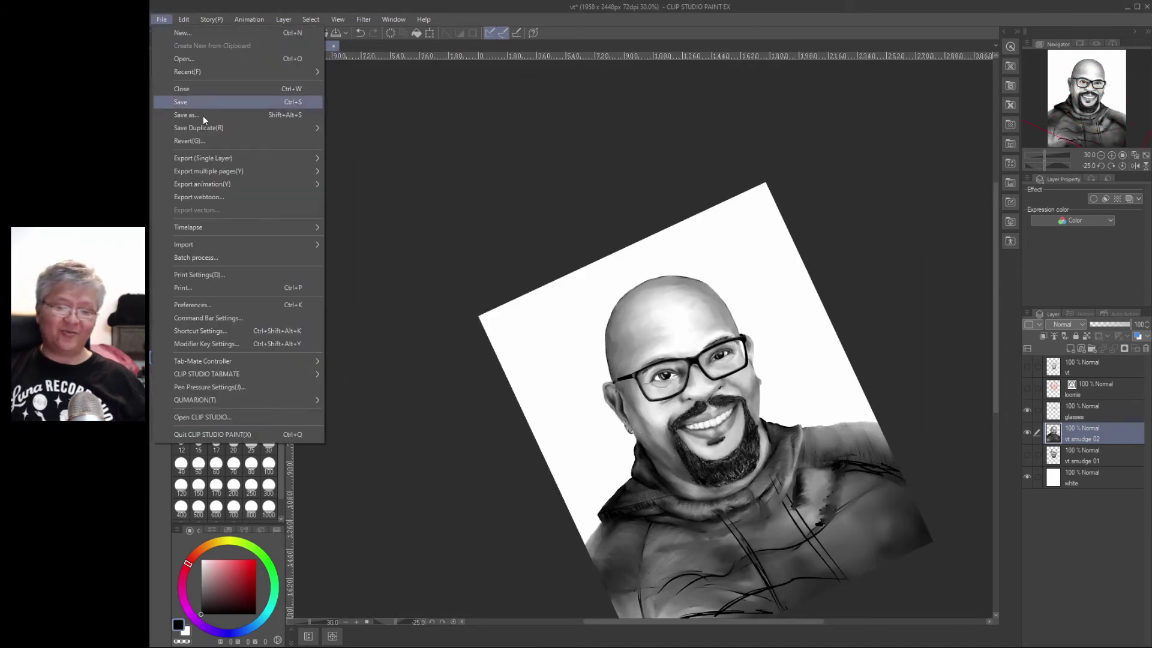
pyautogui.click(393, 20)
pyautogui.moveTo(398, 33)
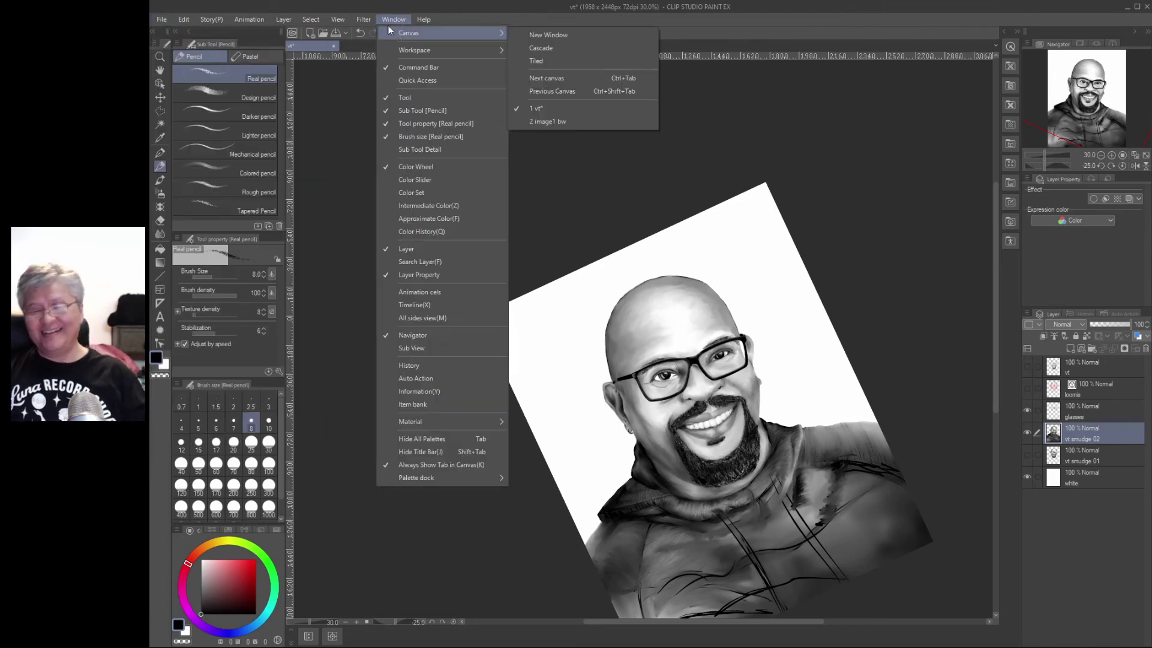
pyautogui.click(638, 324)
pyautogui.press('-')
pyautogui.press('-')
pyautogui.press('-')
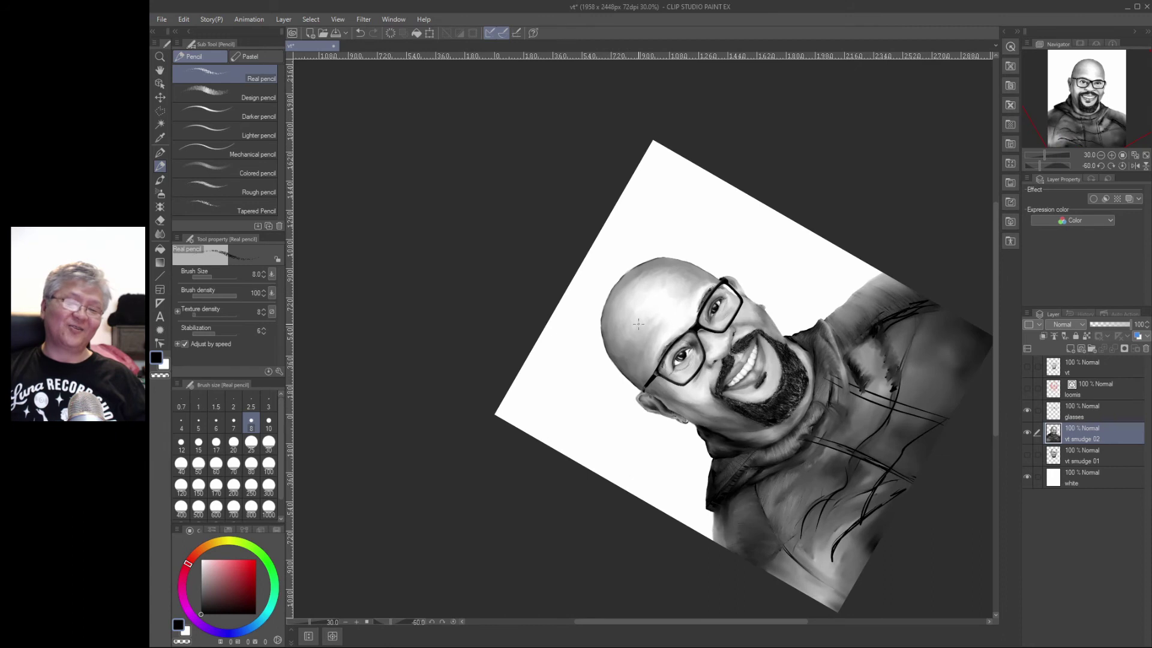
# - Rotate the canvas view clockwise in small increments to -15 degrees
pyautogui.press('^')
pyautogui.press('^')
pyautogui.press('^')
pyautogui.press('^')
pyautogui.press('^')
pyautogui.press('^')
pyautogui.press('^')
pyautogui.press('^')
pyautogui.press('^')
pyautogui.press('^')
pyautogui.press('^')
pyautogui.press('^')
pyautogui.press('^')
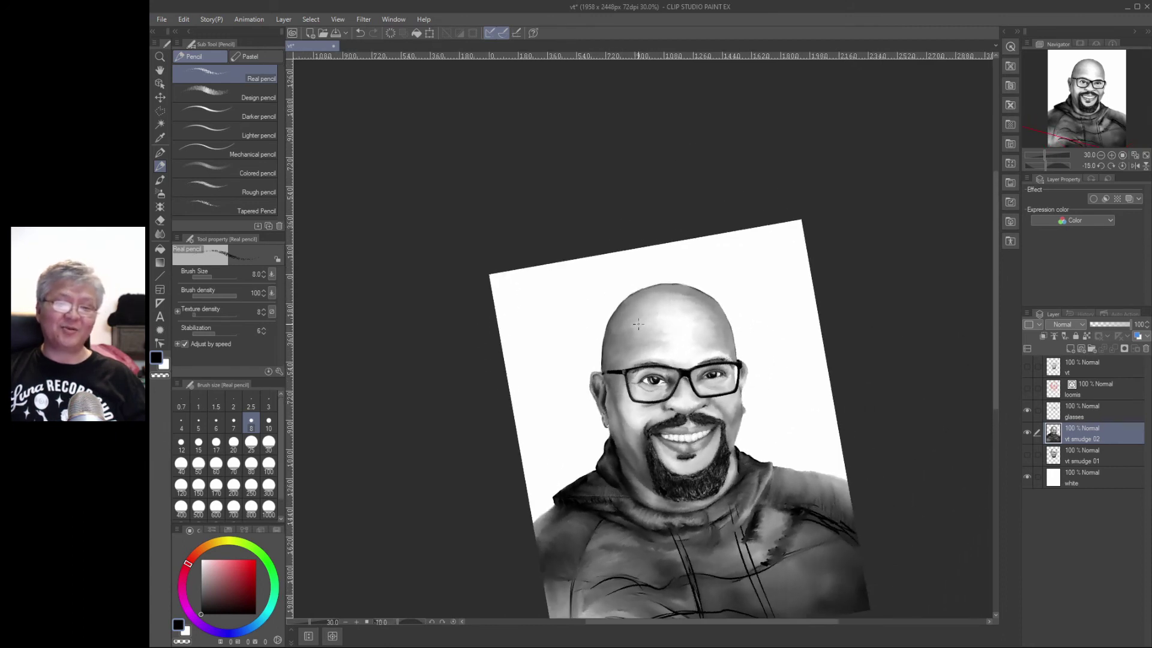
# - Rotate the canvas view counterclockwise to -40 degrees and back clockwise to -20 degrees
pyautogui.press('-')
pyautogui.press('-')
pyautogui.press('-')
pyautogui.press('-')
pyautogui.press('-')
pyautogui.press('-')
pyautogui.press('-')
pyautogui.press('-')
pyautogui.press('-')
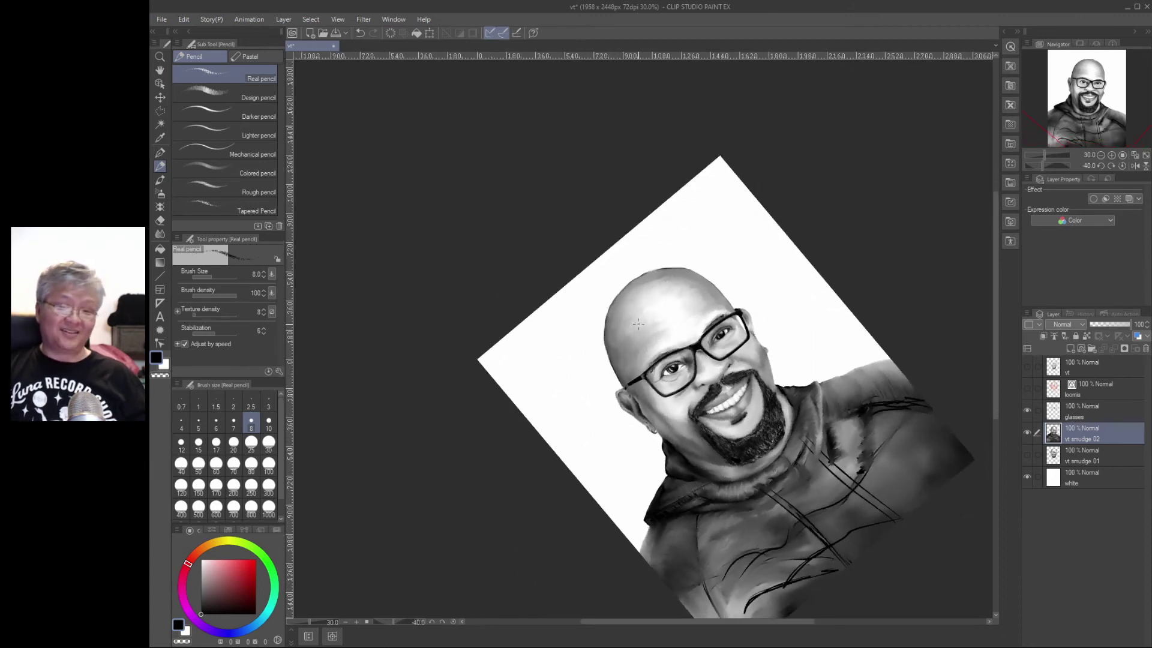
pyautogui.press('^')
pyautogui.press('^')
pyautogui.press('^')
pyautogui.press('^')
# - Zoom in on the portrait to about 57% and reset the canvas view's rotation and inversion
pyautogui.press('/')
pyautogui.moveTo(652, 367); pyautogui.dragTo(671, 336)
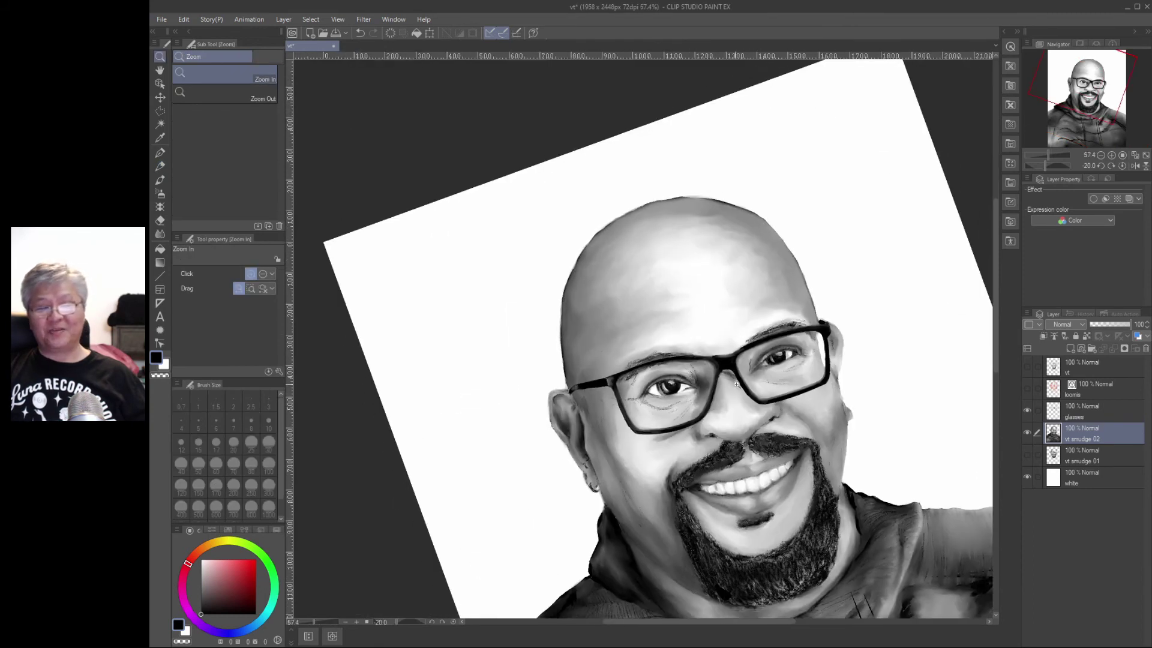
pyautogui.moveTo(794, 456); pyautogui.dragTo(721, 282)
pyautogui.moveTo(751, 357); pyautogui.dragTo(739, 312)
pyautogui.click(338, 19)
pyautogui.moveTo(408, 33)
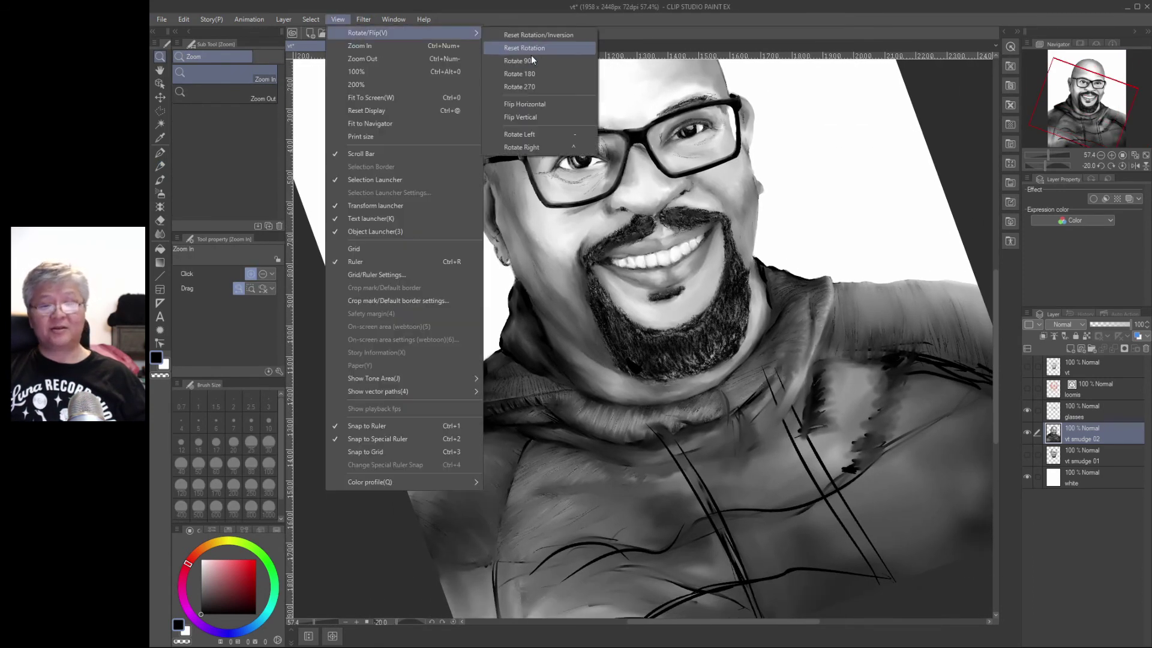
pyautogui.click(544, 36)
pyautogui.click(338, 19)
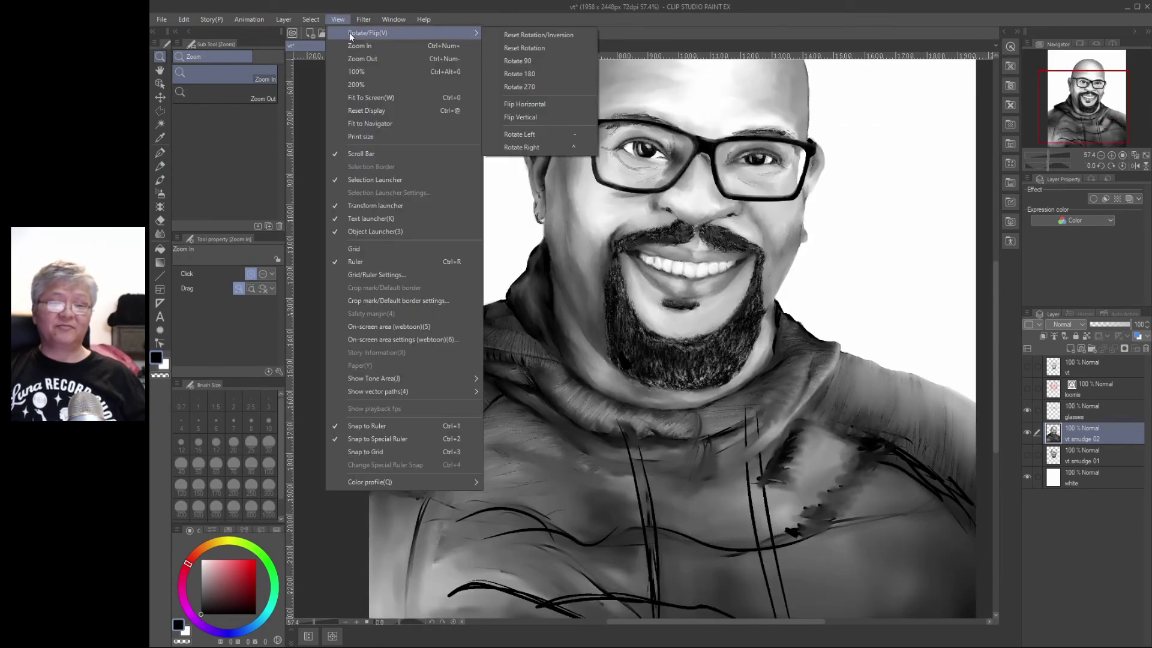
pyautogui.click(852, 312)
# - Draw fine ribbed texture strokes on the collar beside the beard with the size 8 Real pencil
pyautogui.click(813, 330)
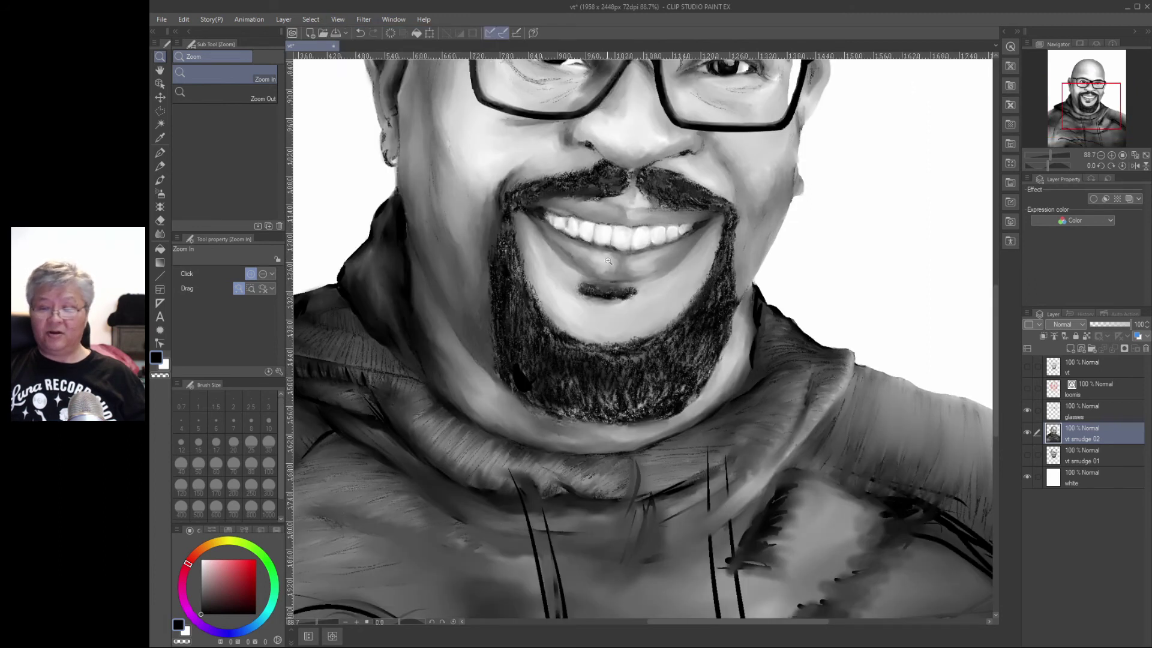
pyautogui.press('p')
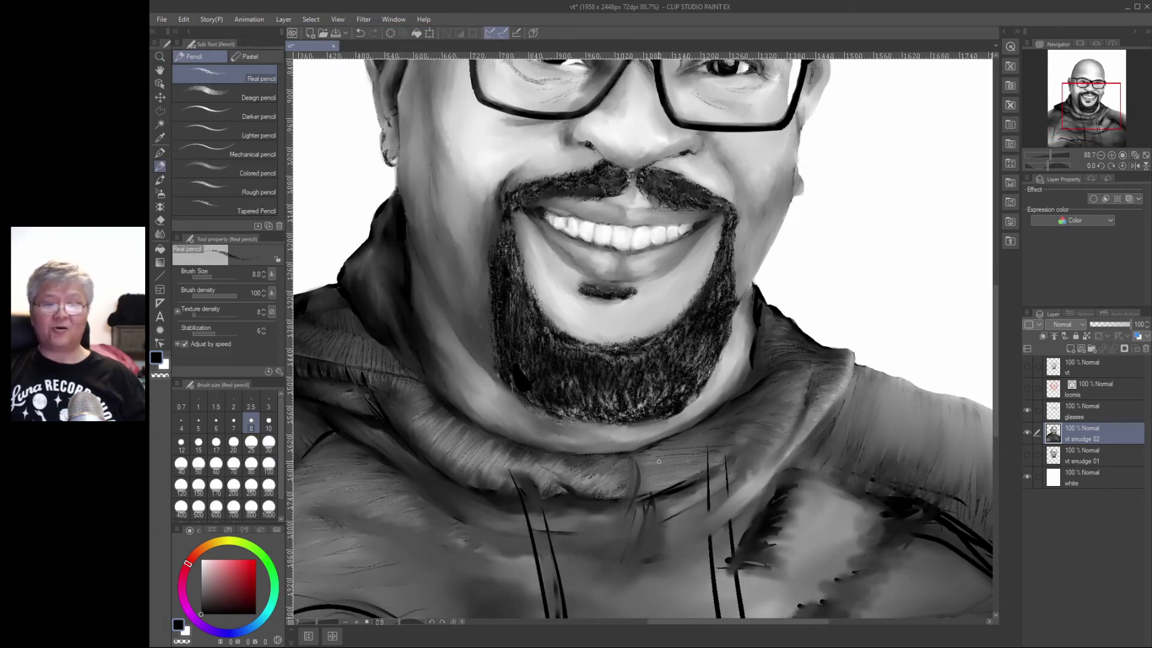
pyautogui.moveTo(660, 461); pyautogui.dragTo(729, 420)
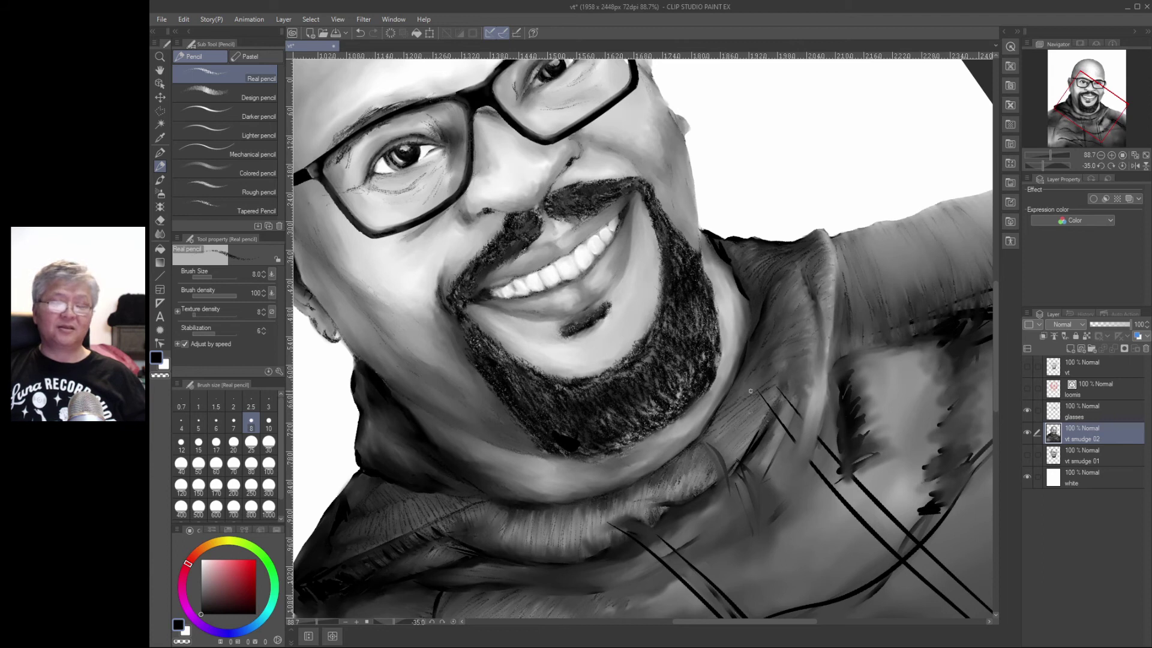
pyautogui.moveTo(773, 380); pyautogui.dragTo(815, 360)
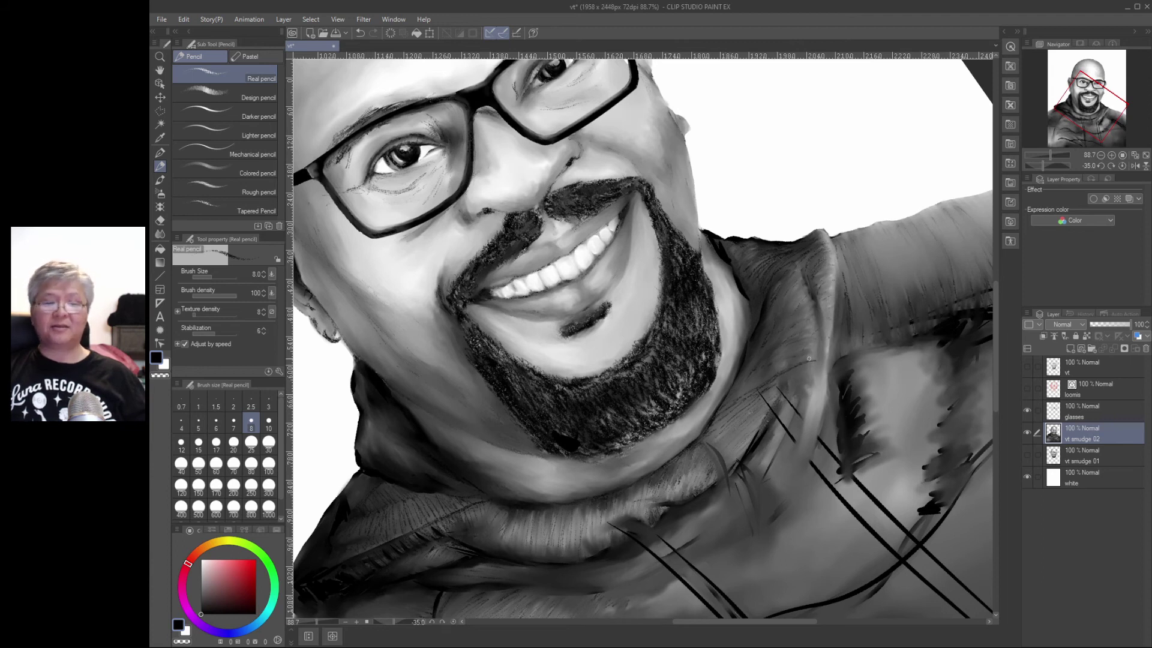
pyautogui.scroll(1, 809, 358)
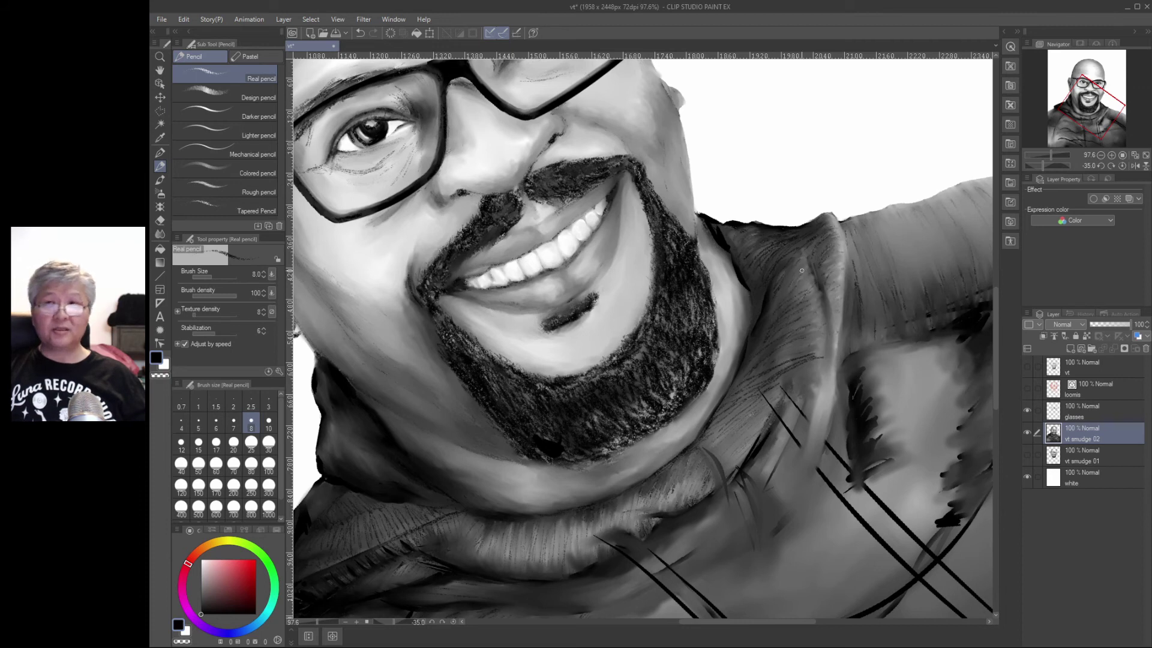
pyautogui.moveTo(763, 423)
pyautogui.mouseDown()
pyautogui.moveTo(724, 469)
pyautogui.moveTo(697, 446)
pyautogui.moveTo(717, 473)
pyautogui.mouseUp()
pyautogui.moveTo(712, 458); pyautogui.dragTo(721, 476)
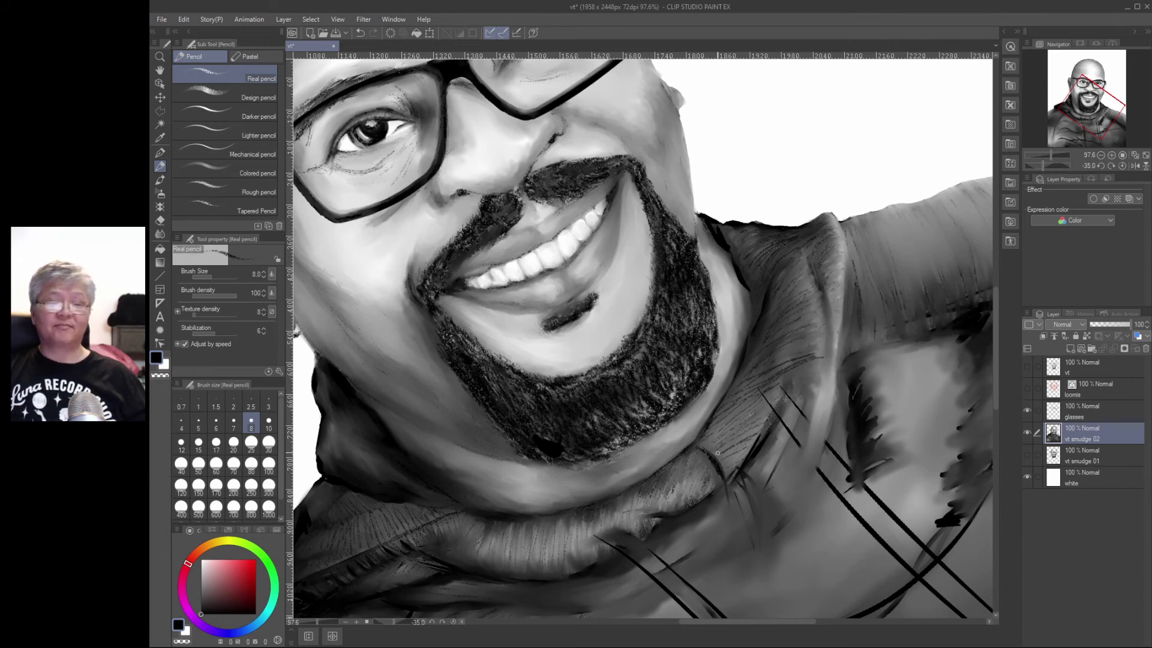
# - Smudge the dark strokes around the collar fold beside the beard with the Blend tool at size 8
pyautogui.press('j')
pyautogui.press('[')
pyautogui.press('[')
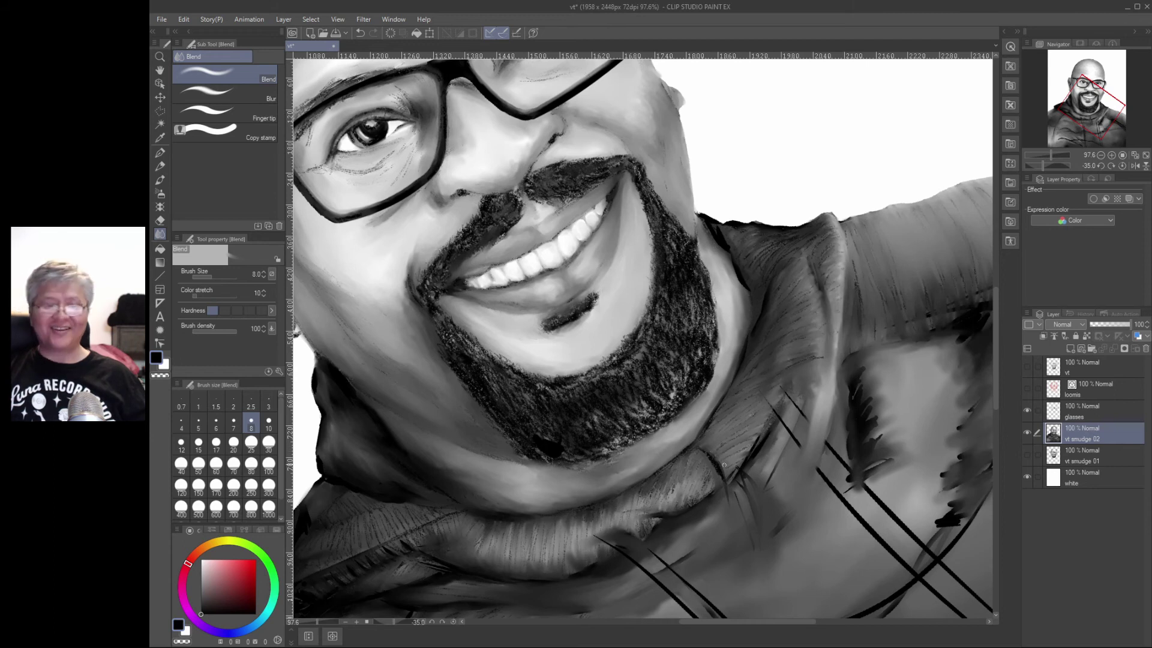
pyautogui.moveTo(726, 480)
pyautogui.mouseDown()
pyautogui.moveTo(754, 456)
pyautogui.moveTo(778, 402)
pyautogui.mouseUp()
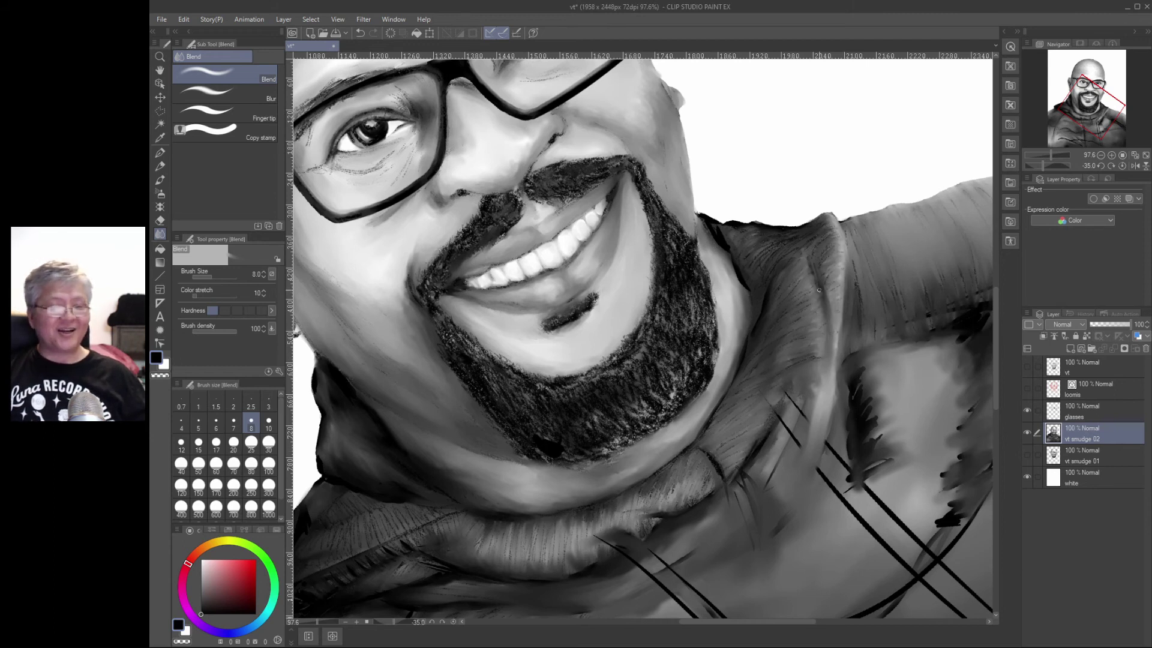
# - Erase a thin light edge along the collar fold with the size 10 Vector eraser and soften it with the Blend tool
pyautogui.hotkey('ctrl', 'space')
pyautogui.moveTo(795, 364); pyautogui.dragTo(798, 397)
pyautogui.press('e')
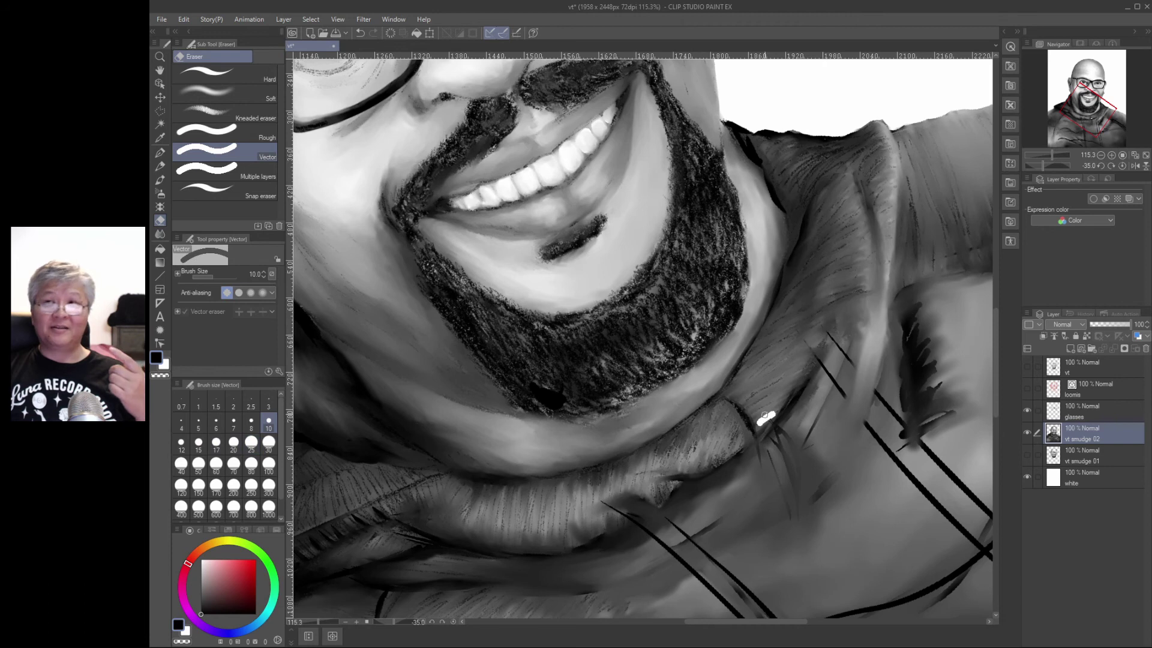
pyautogui.moveTo(761, 421); pyautogui.dragTo(809, 373)
pyautogui.press('j')
pyautogui.moveTo(772, 410)
pyautogui.mouseDown()
pyautogui.moveTo(814, 362)
pyautogui.moveTo(761, 422)
pyautogui.moveTo(754, 413)
pyautogui.moveTo(771, 387)
pyautogui.moveTo(803, 381)
pyautogui.moveTo(754, 425)
pyautogui.moveTo(763, 429)
pyautogui.moveTo(774, 413)
pyautogui.moveTo(748, 422)
pyautogui.moveTo(752, 413)
pyautogui.moveTo(733, 466)
pyautogui.mouseUp()
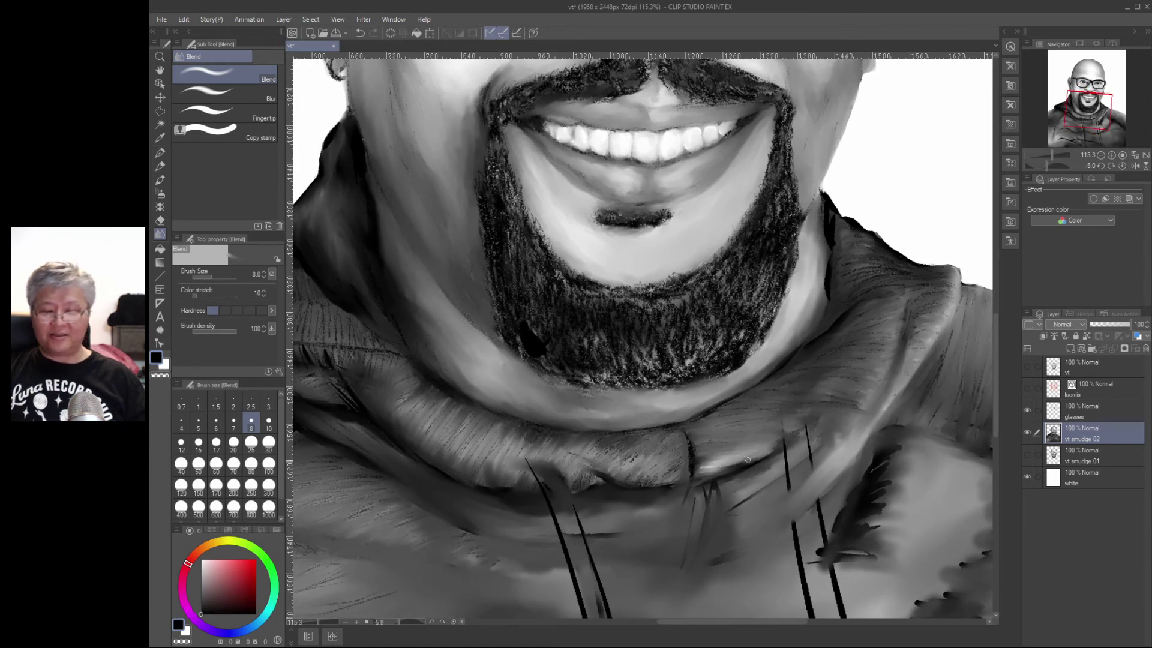
# - Draw a dark line under the collar fold, from below the chin toward the chest lines, with the size 8 Real pencil
pyautogui.press('p')
pyautogui.moveTo(679, 489)
pyautogui.mouseDown()
pyautogui.moveTo(800, 427)
pyautogui.moveTo(797, 436)
pyautogui.mouseUp()
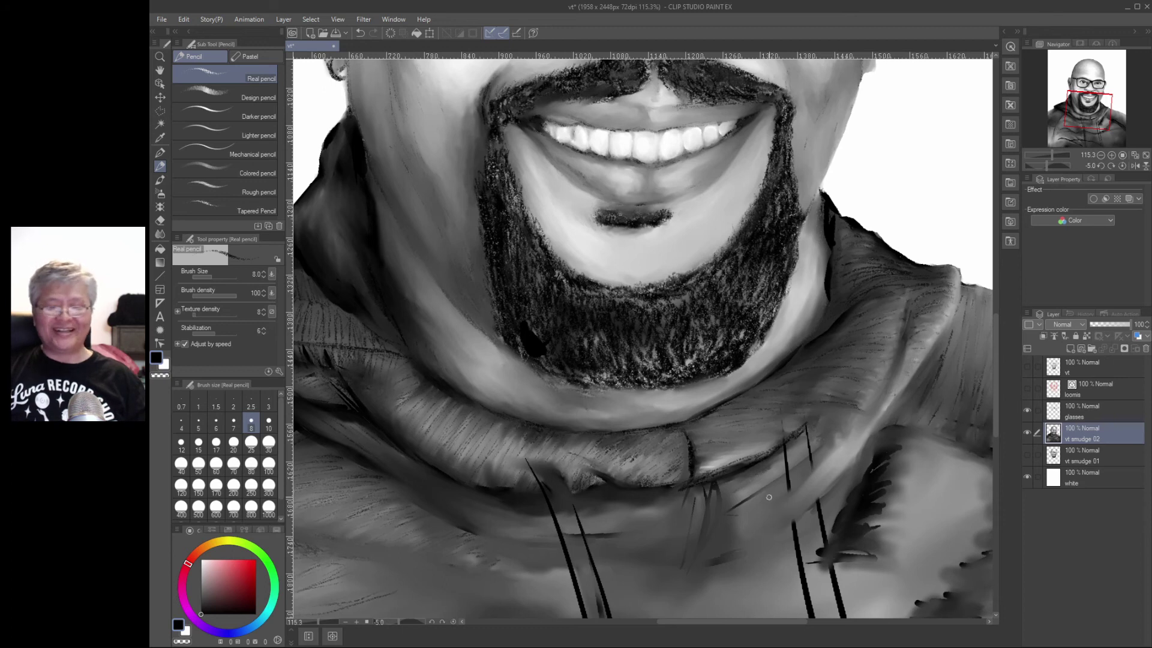
pyautogui.hotkey('ctrl', 'space')
pyautogui.moveTo(759, 508)
pyautogui.mouseDown()
pyautogui.moveTo(749, 506)
pyautogui.moveTo(758, 500)
pyautogui.mouseUp()
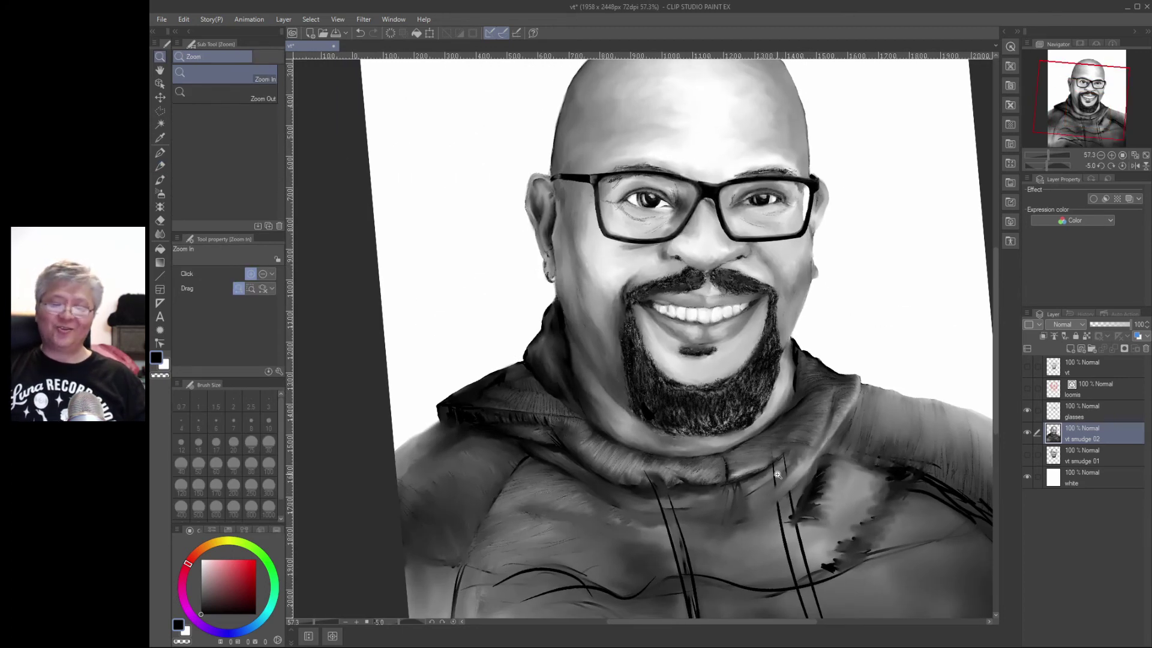
pyautogui.press('p')
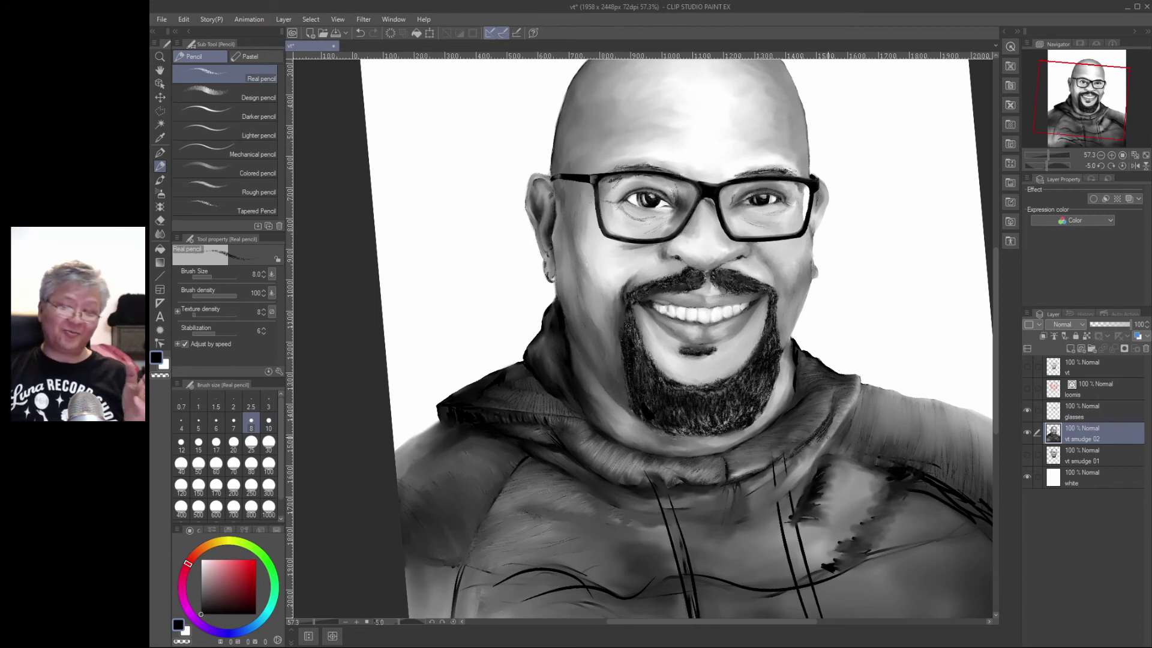
# - Blend the tops of the chest lines into the collar with the Blend tool at size 40
pyautogui.press('j')
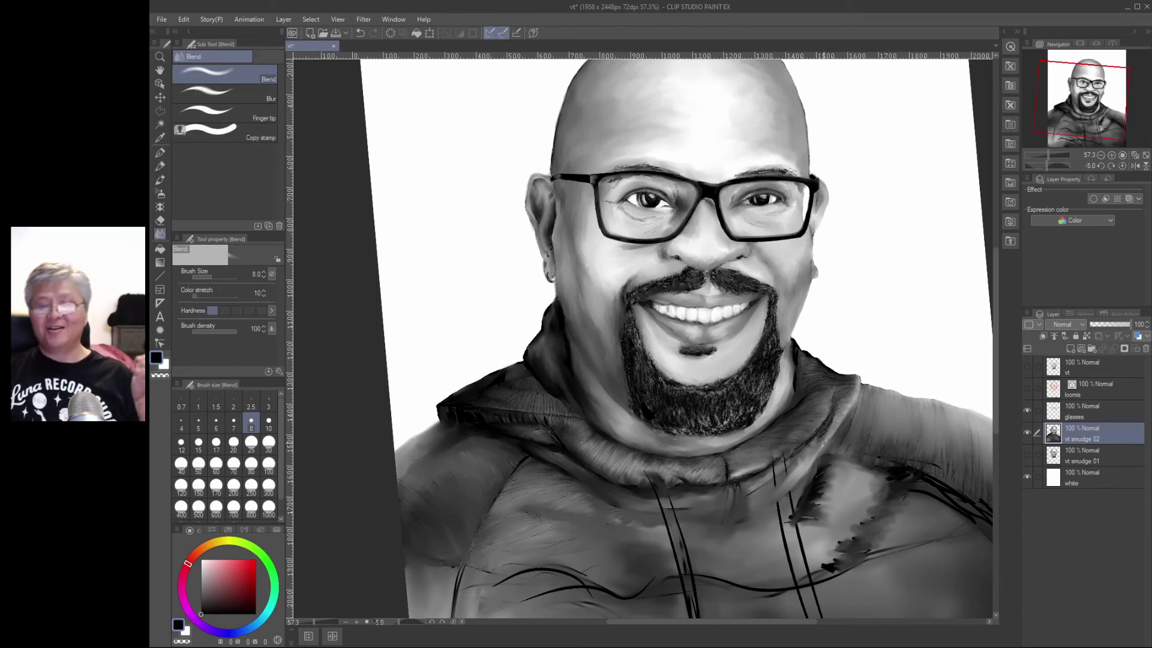
pyautogui.press(']')
pyautogui.press(']')
pyautogui.press(']')
pyautogui.press(']')
pyautogui.press(']')
pyautogui.press(']')
pyautogui.press(']')
pyautogui.press(']')
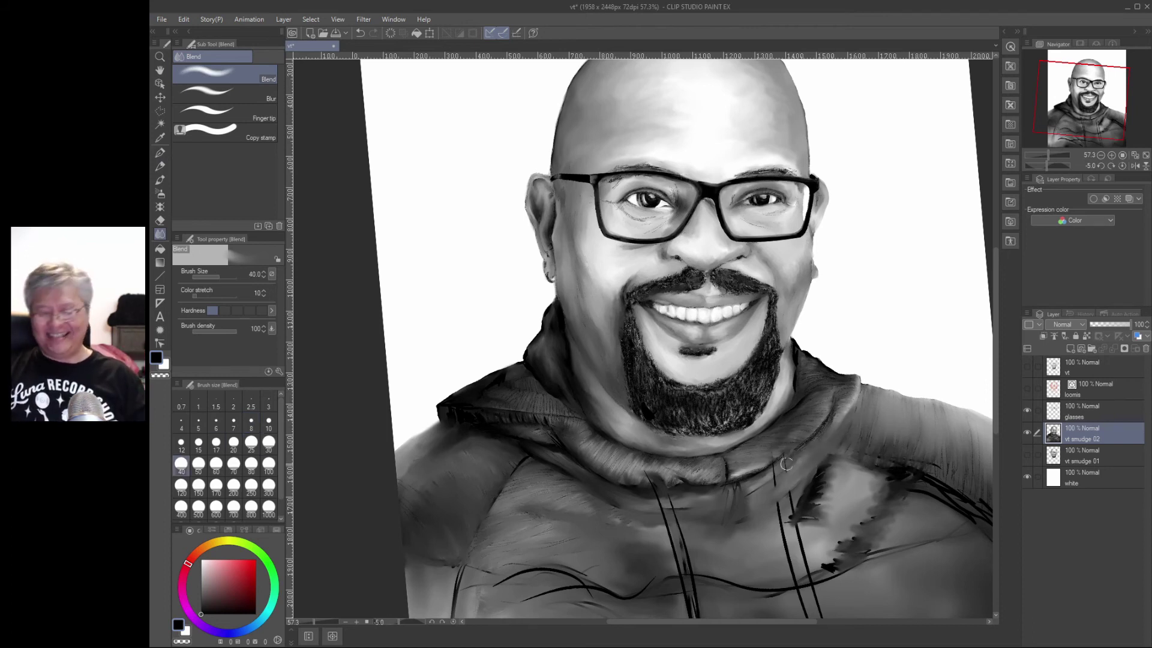
# - Add curved pencil strokes along the collar's lower edge above the chest with the size 8 Real pencil
pyautogui.press('p')
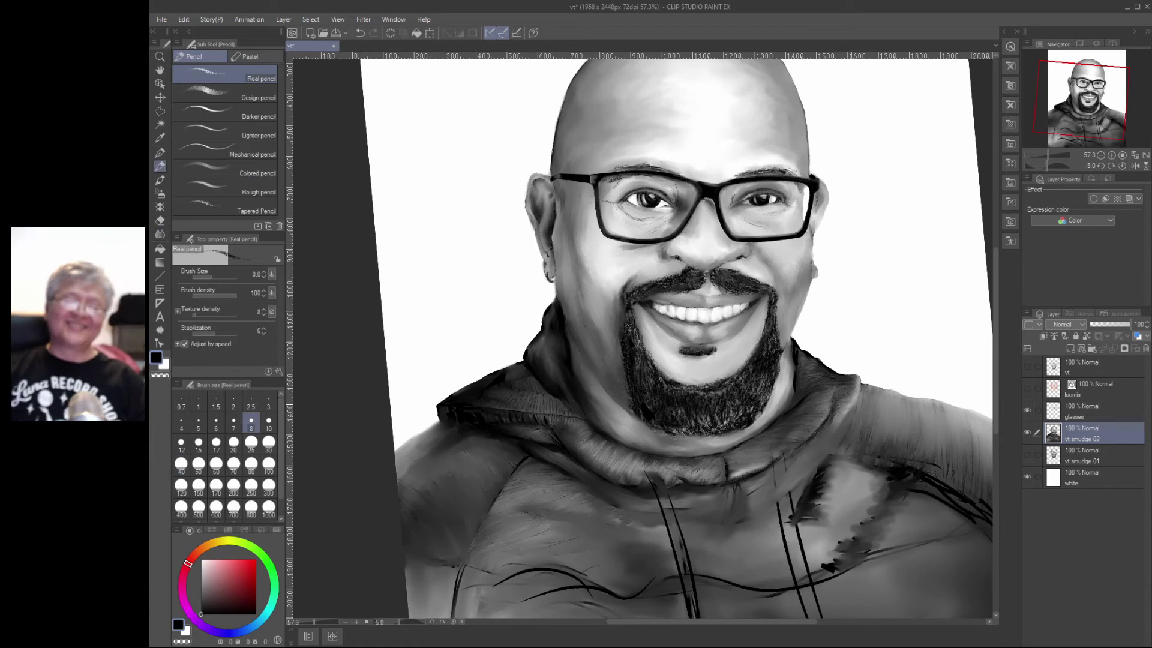
pyautogui.moveTo(805, 473); pyautogui.dragTo(757, 511)
pyautogui.moveTo(806, 479); pyautogui.dragTo(751, 515)
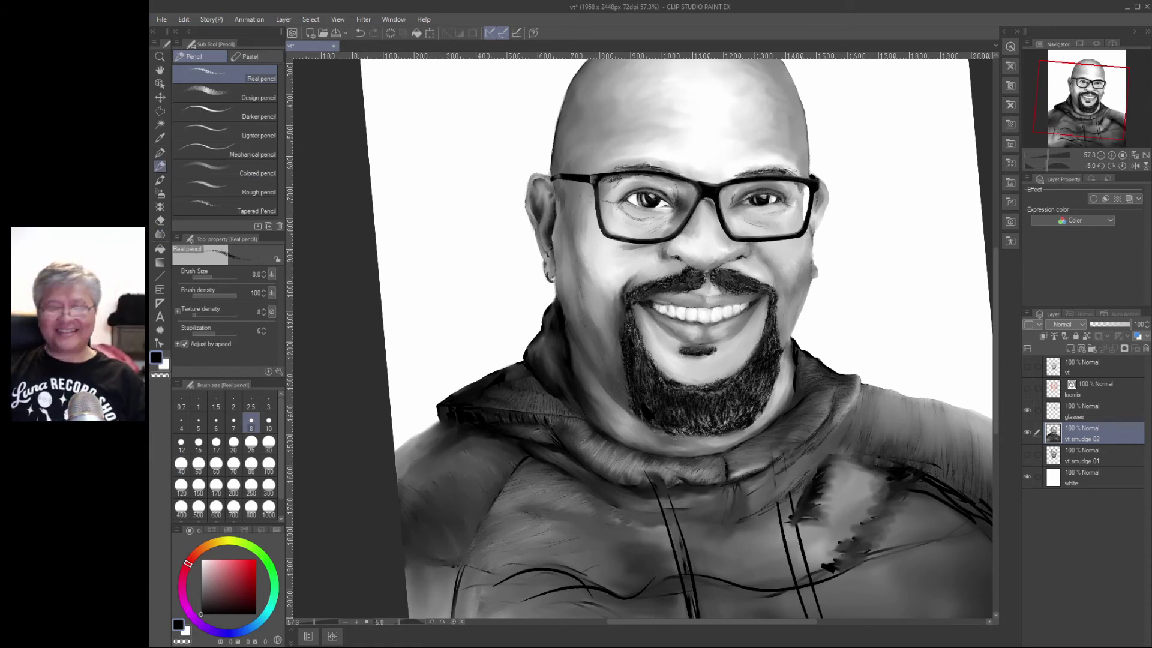
pyautogui.moveTo(825, 454)
pyautogui.mouseDown()
pyautogui.moveTo(778, 501)
pyautogui.moveTo(800, 483)
pyautogui.mouseUp()
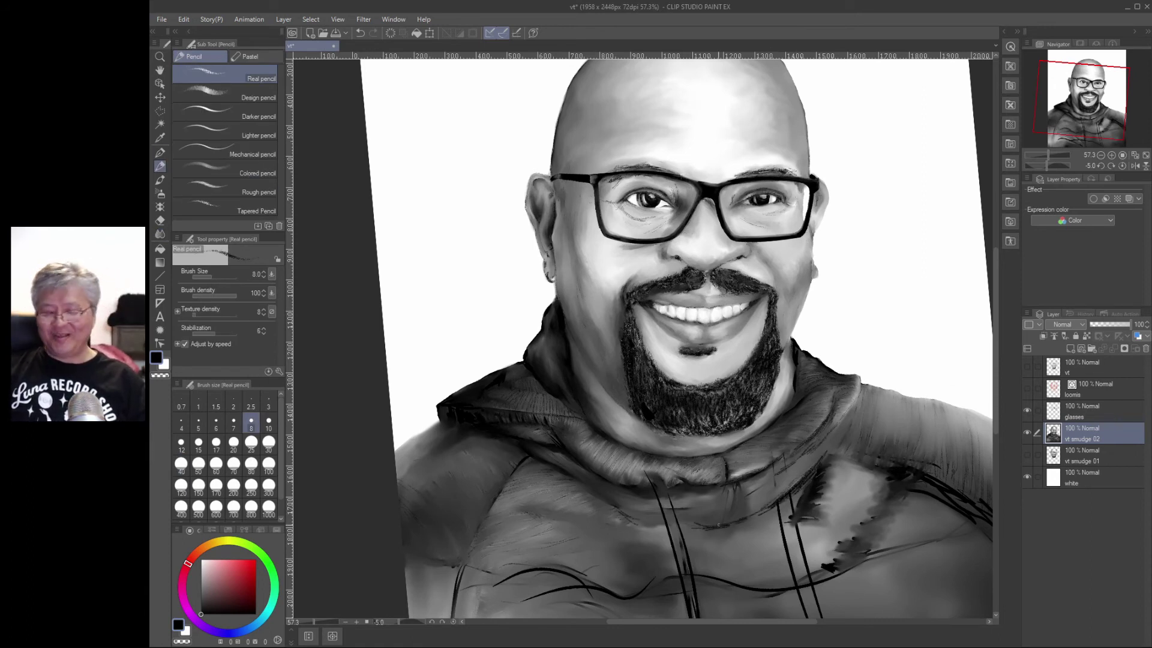
# - Ink thick black fold strokes below the collar and beside the light chest patch with the For effect line pen at size 25
pyautogui.press('p')
pyautogui.press(']')
pyautogui.press(']')
pyautogui.press(']')
pyautogui.press(']')
pyautogui.press(']')
pyautogui.moveTo(680, 529)
pyautogui.mouseDown()
pyautogui.moveTo(768, 509)
pyautogui.moveTo(823, 470)
pyautogui.mouseUp()
pyautogui.click(809, 507)
pyautogui.moveTo(902, 499)
pyautogui.mouseDown()
pyautogui.moveTo(845, 536)
pyautogui.moveTo(916, 485)
pyautogui.mouseUp()
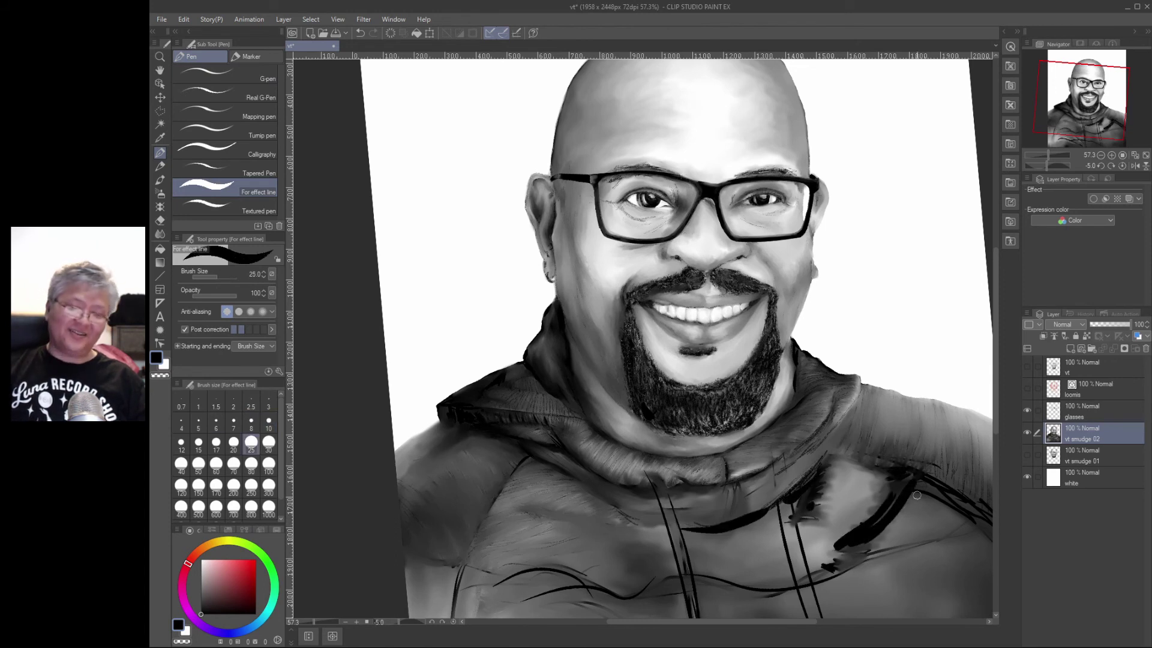
# - Ink more thick fold strokes on both sides of the upper chest and across the lower hoodie with the size 25 For effect line pen
pyautogui.moveTo(547, 510); pyautogui.dragTo(628, 547)
pyautogui.moveTo(632, 546); pyautogui.dragTo(667, 548)
pyautogui.moveTo(528, 513); pyautogui.dragTo(612, 546)
pyautogui.moveTo(817, 526); pyautogui.dragTo(844, 516)
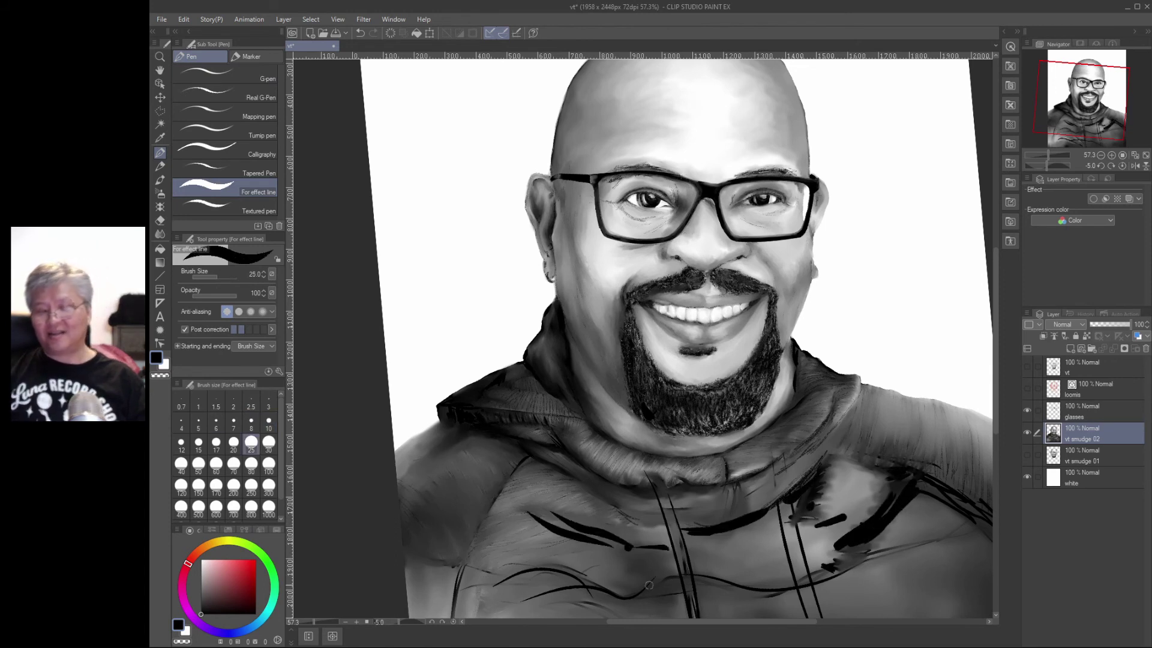
pyautogui.moveTo(500, 579)
pyautogui.mouseDown()
pyautogui.moveTo(680, 604)
pyautogui.moveTo(703, 585)
pyautogui.moveTo(977, 540)
pyautogui.mouseUp()
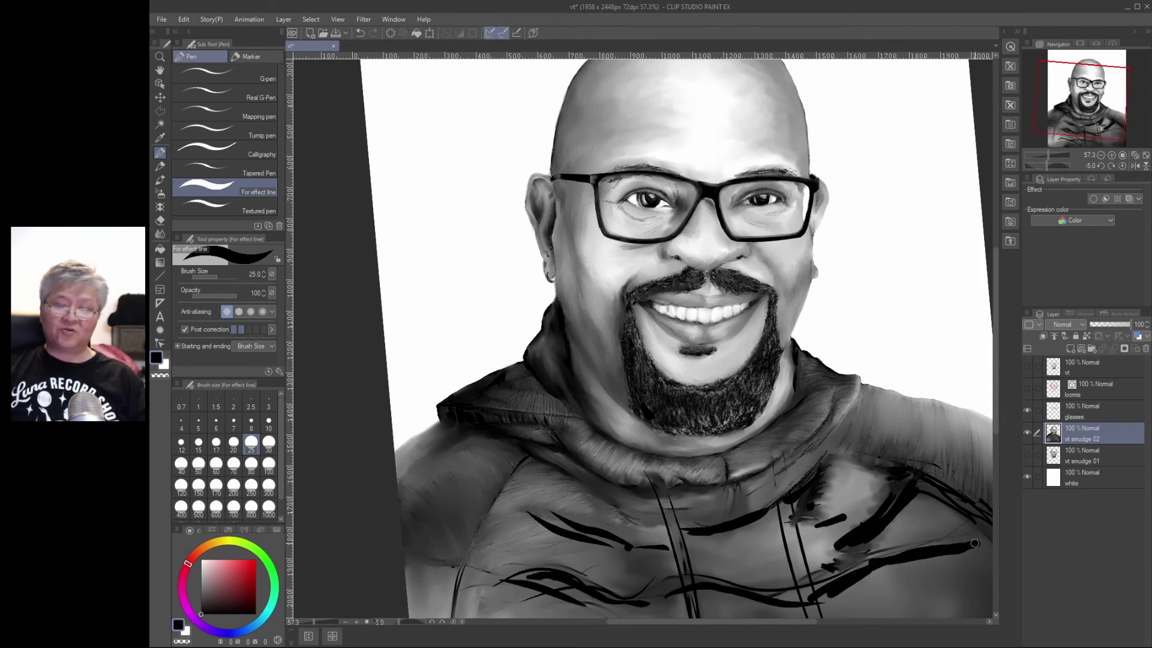
pyautogui.moveTo(673, 585)
pyautogui.mouseDown()
pyautogui.moveTo(638, 582)
pyautogui.moveTo(806, 615)
pyautogui.mouseUp()
# - Smudge the black fold strokes on the chest, shoulders and hood edges with the Blend tool, enlarging it to size 60
pyautogui.hotkey('ctrl', 'space')
pyautogui.moveTo(866, 519); pyautogui.dragTo(854, 545)
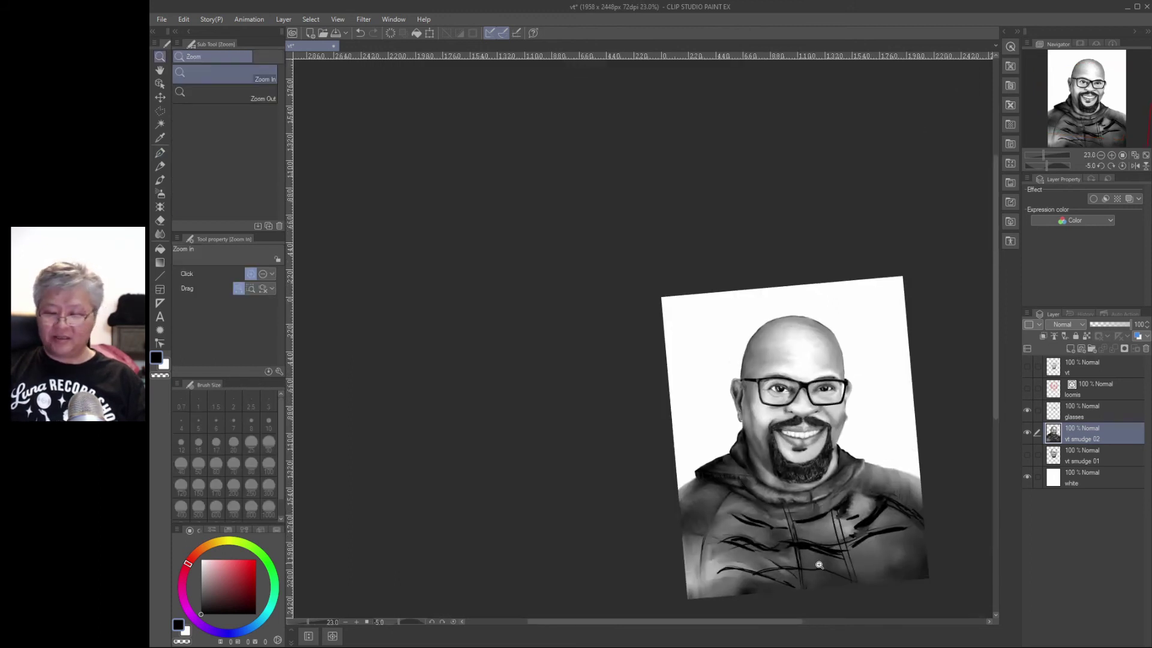
pyautogui.press('j')
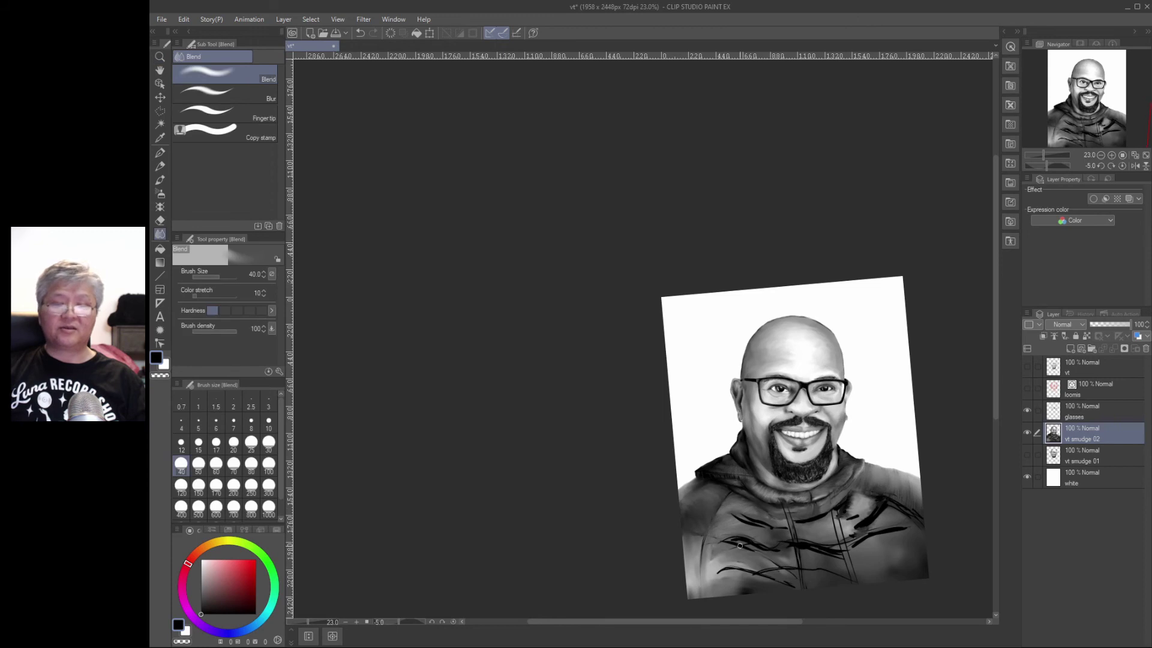
pyautogui.moveTo(880, 531)
pyautogui.mouseDown()
pyautogui.moveTo(841, 513)
pyautogui.moveTo(897, 526)
pyautogui.moveTo(877, 516)
pyautogui.moveTo(896, 496)
pyautogui.moveTo(760, 546)
pyautogui.moveTo(817, 547)
pyautogui.moveTo(834, 544)
pyautogui.moveTo(779, 524)
pyautogui.moveTo(841, 499)
pyautogui.moveTo(728, 519)
pyautogui.moveTo(704, 567)
pyautogui.moveTo(788, 576)
pyautogui.moveTo(872, 547)
pyautogui.moveTo(850, 518)
pyautogui.moveTo(776, 521)
pyautogui.moveTo(729, 506)
pyautogui.moveTo(706, 579)
pyautogui.moveTo(762, 556)
pyautogui.moveTo(852, 545)
pyautogui.moveTo(835, 558)
pyautogui.moveTo(823, 538)
pyautogui.moveTo(861, 526)
pyautogui.moveTo(853, 517)
pyautogui.moveTo(886, 523)
pyautogui.mouseUp()
pyautogui.moveTo(682, 536)
pyautogui.mouseDown()
pyautogui.moveTo(841, 563)
pyautogui.moveTo(786, 544)
pyautogui.moveTo(861, 539)
pyautogui.moveTo(719, 514)
pyautogui.mouseUp()
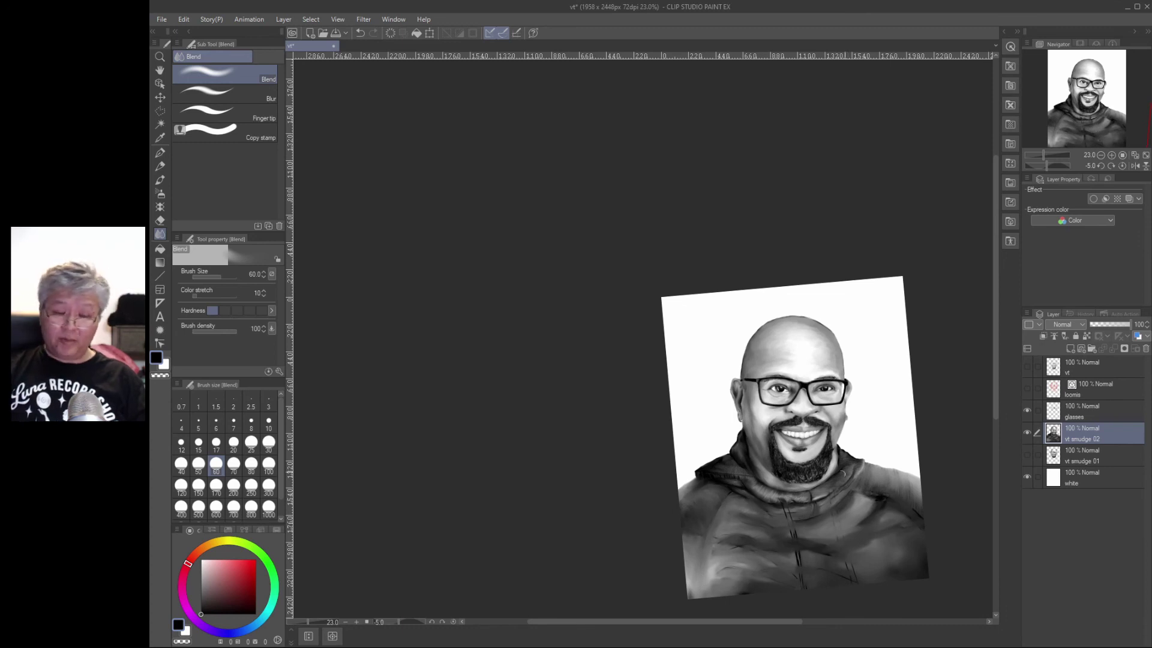
pyautogui.moveTo(848, 457)
pyautogui.mouseDown()
pyautogui.moveTo(903, 483)
pyautogui.moveTo(918, 511)
pyautogui.mouseUp()
pyautogui.moveTo(725, 470); pyautogui.dragTo(707, 472)
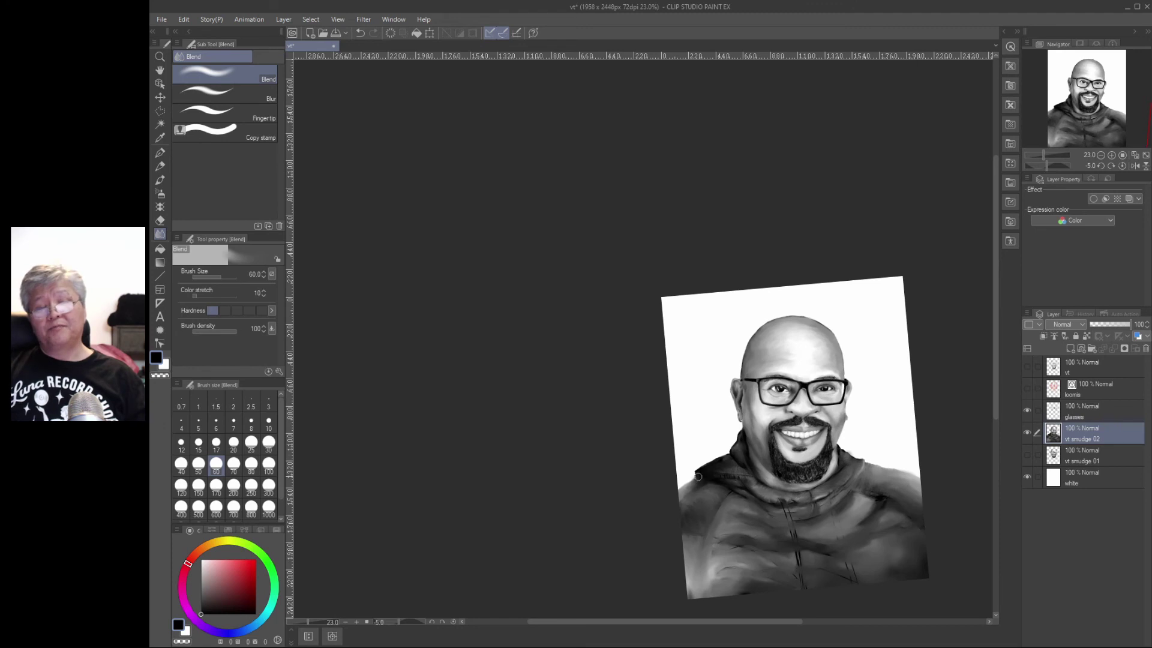
# - Ink short dark fold strokes across the chest just below the collar with the size 25 For effect line pen
pyautogui.press('e')
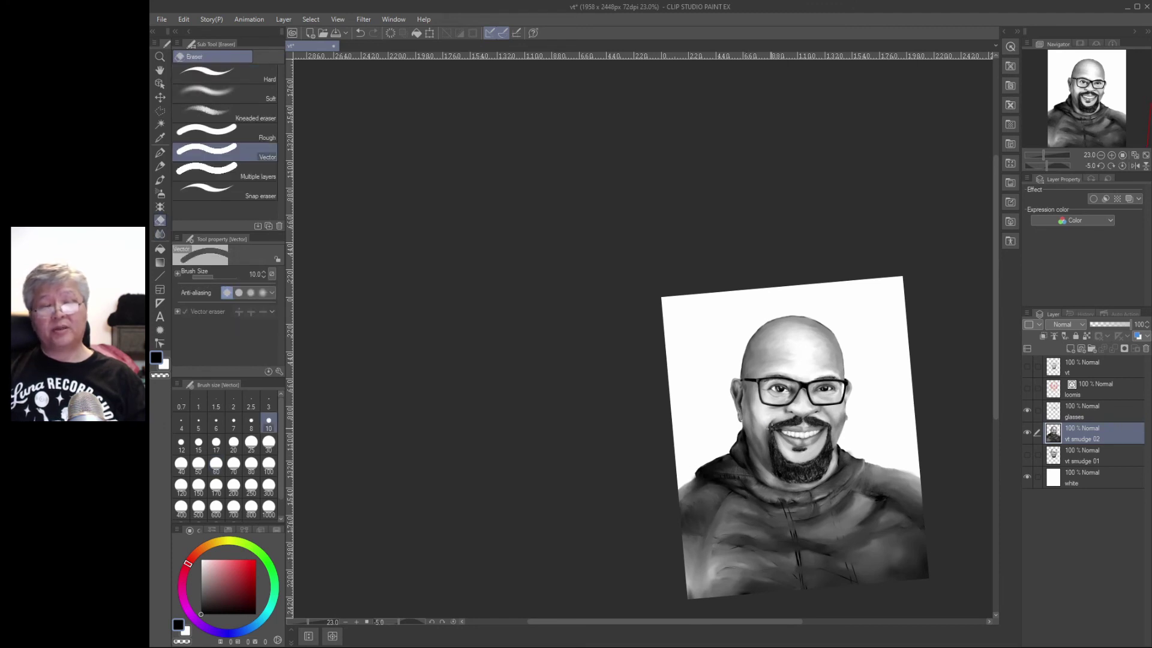
pyautogui.press('p')
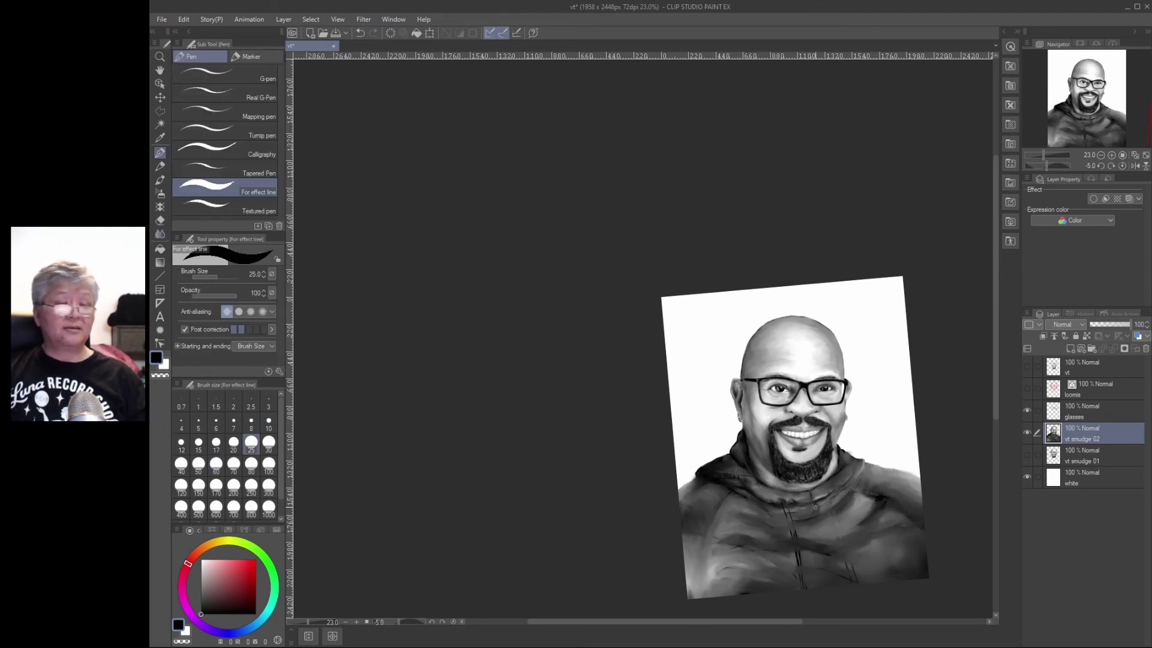
pyautogui.press('p')
pyautogui.press('p')
pyautogui.moveTo(804, 525); pyautogui.dragTo(840, 505)
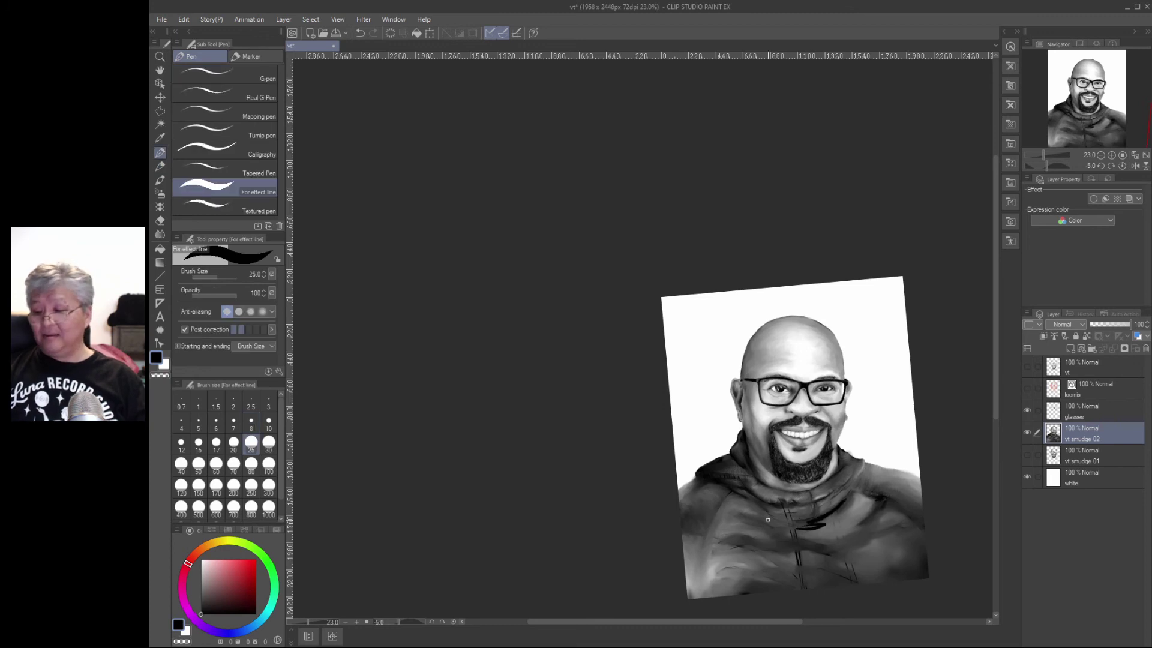
pyautogui.moveTo(764, 515); pyautogui.dragTo(797, 520)
pyautogui.moveTo(776, 525)
pyautogui.mouseDown()
pyautogui.moveTo(798, 535)
pyautogui.moveTo(853, 511)
pyautogui.mouseUp()
pyautogui.moveTo(743, 509)
pyautogui.mouseDown()
pyautogui.moveTo(769, 518)
pyautogui.moveTo(857, 502)
pyautogui.moveTo(800, 530)
pyautogui.mouseUp()
# - Smudge the new fold strokes and remaining chest lines into the hoodie with the Blend tool at size 60
pyautogui.press('e')
pyautogui.press('j')
pyautogui.moveTo(764, 519); pyautogui.dragTo(739, 512)
pyautogui.moveTo(748, 565); pyautogui.dragTo(727, 541)
pyautogui.moveTo(843, 501)
pyautogui.mouseDown()
pyautogui.moveTo(826, 516)
pyautogui.moveTo(741, 503)
pyautogui.mouseUp()
pyautogui.moveTo(771, 526); pyautogui.dragTo(811, 535)
pyautogui.moveTo(877, 502)
pyautogui.mouseDown()
pyautogui.moveTo(839, 537)
pyautogui.moveTo(897, 519)
pyautogui.moveTo(893, 495)
pyautogui.moveTo(907, 485)
pyautogui.moveTo(876, 469)
pyautogui.moveTo(903, 521)
pyautogui.moveTo(855, 579)
pyautogui.moveTo(832, 580)
pyautogui.moveTo(879, 567)
pyautogui.moveTo(786, 527)
pyautogui.mouseUp()
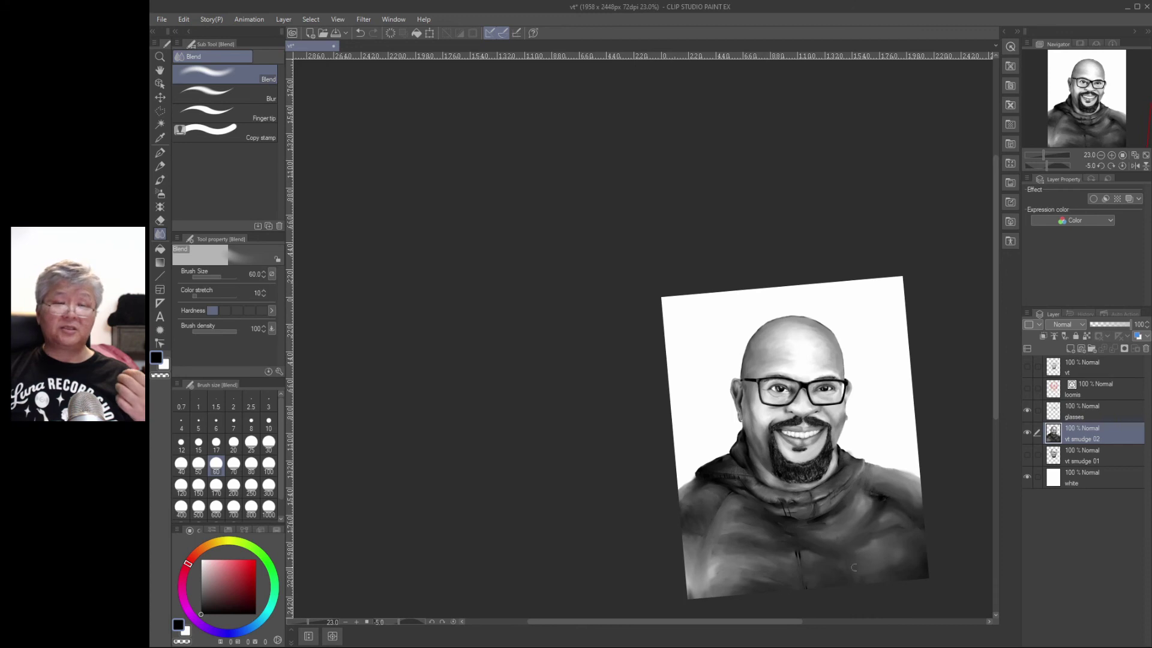
# - Ink dark fold strokes across the lower hoodie with the For effect line pen and smudge them with the size 60 Blend tool
pyautogui.press('p')
pyautogui.moveTo(728, 564); pyautogui.dragTo(864, 582)
pyautogui.moveTo(706, 534)
pyautogui.mouseDown()
pyautogui.moveTo(772, 549)
pyautogui.moveTo(729, 540)
pyautogui.mouseUp()
pyautogui.press('j')
pyautogui.moveTo(783, 565)
pyautogui.mouseDown()
pyautogui.moveTo(858, 580)
pyautogui.moveTo(780, 563)
pyautogui.moveTo(787, 581)
pyautogui.mouseUp()
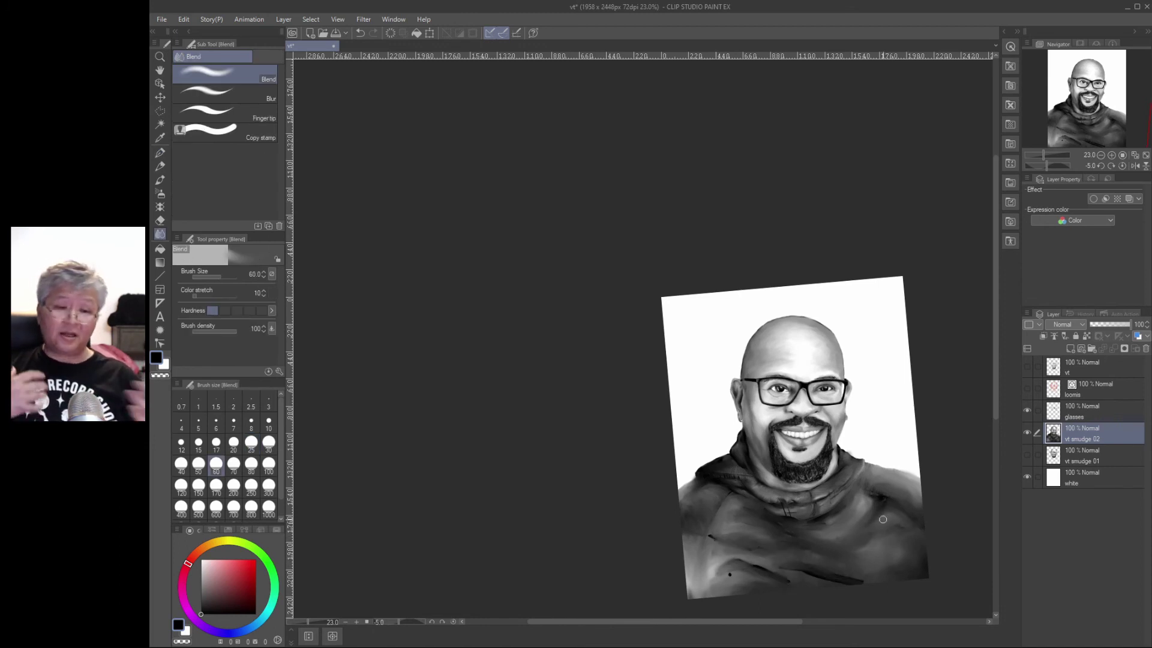
# - Smudge the dark fold along the lower hoodie with the Blend tool at size 60
pyautogui.press('p')
pyautogui.press('p')
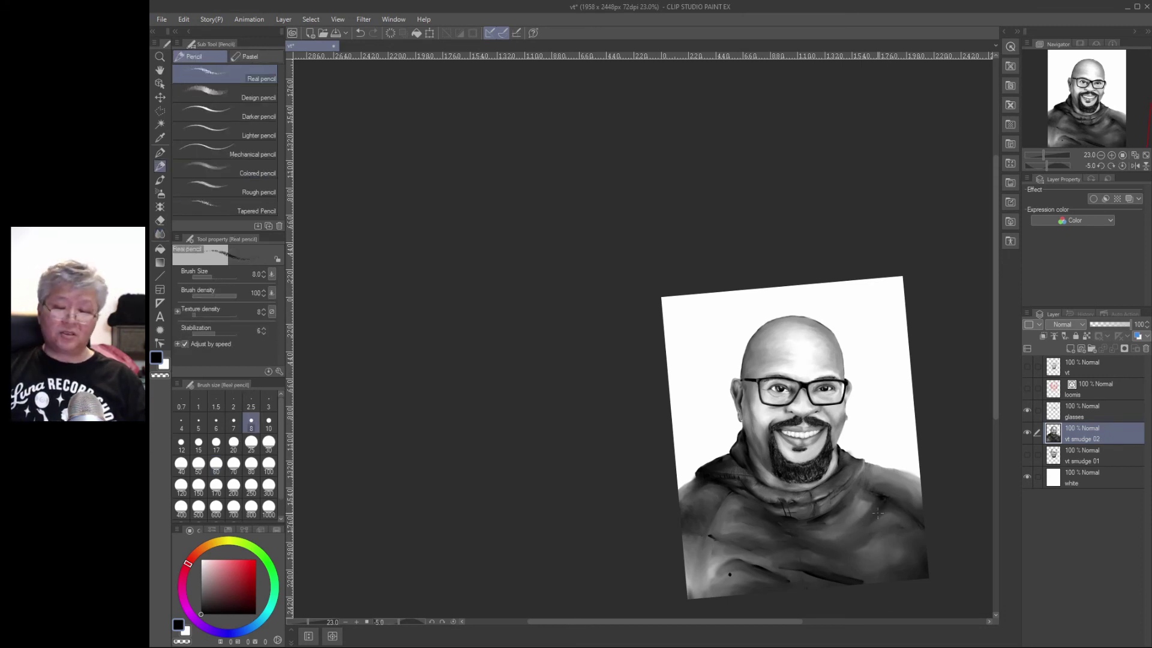
pyautogui.press('j')
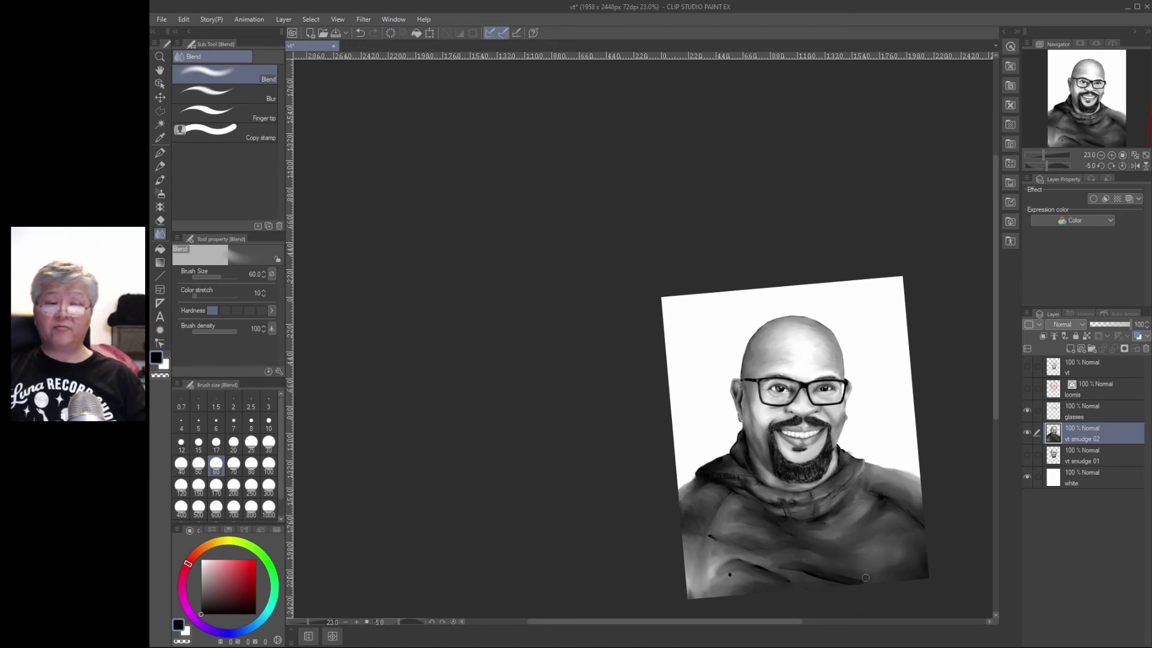
pyautogui.moveTo(865, 578)
pyautogui.mouseDown()
pyautogui.moveTo(780, 567)
pyautogui.moveTo(838, 521)
pyautogui.moveTo(766, 541)
pyautogui.moveTo(718, 537)
pyautogui.moveTo(728, 580)
pyautogui.moveTo(713, 533)
pyautogui.moveTo(715, 556)
pyautogui.moveTo(785, 558)
pyautogui.moveTo(744, 548)
pyautogui.mouseUp()
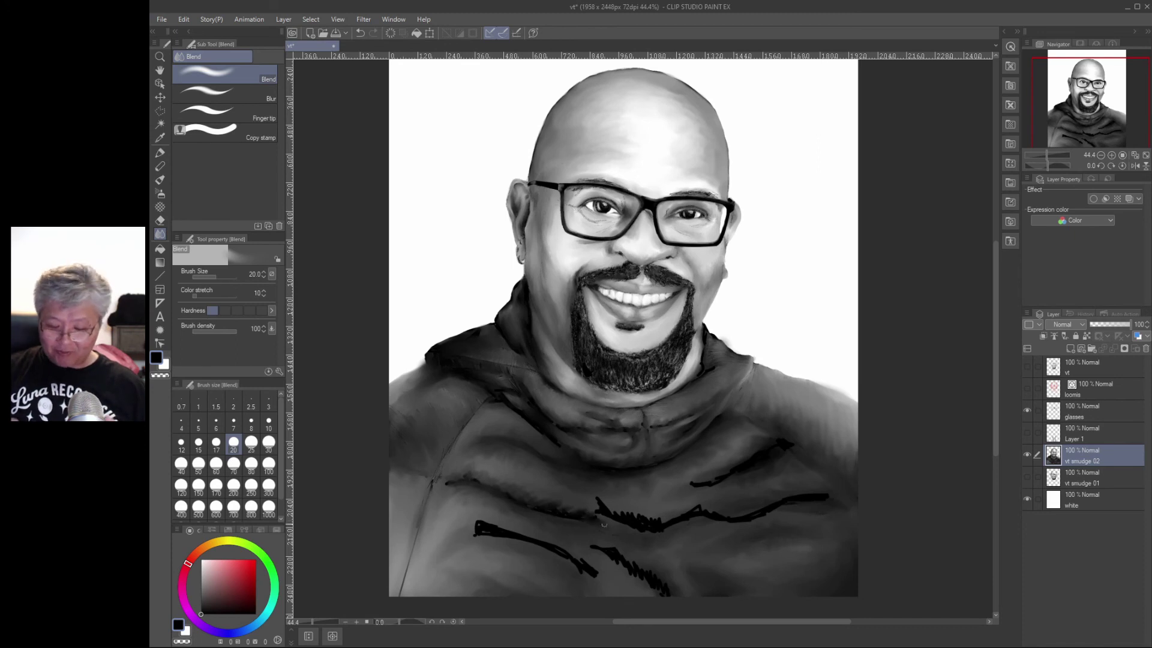
# - Smudge the black chest fold strokes with the Blend tool at size 20 and the lower hoodie strokes at size 40
pyautogui.moveTo(595, 514)
pyautogui.mouseDown()
pyautogui.moveTo(627, 520)
pyautogui.moveTo(664, 517)
pyautogui.moveTo(612, 517)
pyautogui.moveTo(614, 507)
pyautogui.moveTo(657, 523)
pyautogui.moveTo(733, 472)
pyautogui.moveTo(709, 482)
pyautogui.moveTo(721, 487)
pyautogui.moveTo(704, 513)
pyautogui.moveTo(744, 523)
pyautogui.moveTo(821, 505)
pyautogui.mouseUp()
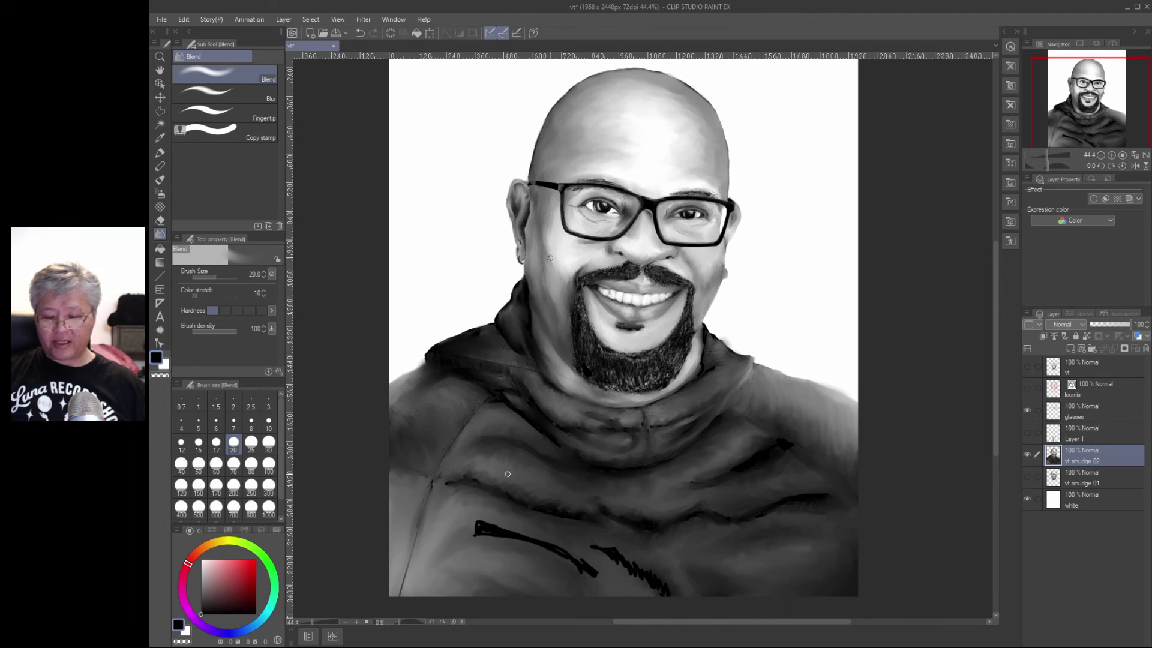
pyautogui.click(181, 463)
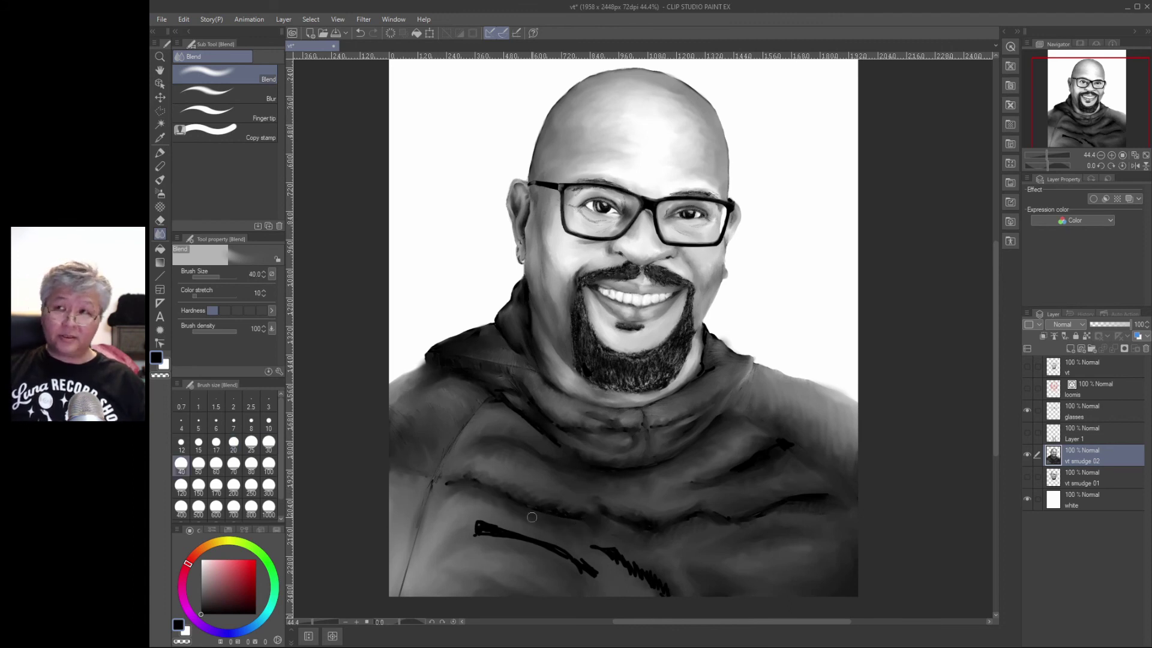
pyautogui.moveTo(469, 511)
pyautogui.mouseDown()
pyautogui.moveTo(479, 533)
pyautogui.moveTo(464, 538)
pyautogui.moveTo(490, 520)
pyautogui.moveTo(485, 536)
pyautogui.moveTo(584, 566)
pyautogui.moveTo(570, 544)
pyautogui.moveTo(595, 577)
pyautogui.moveTo(606, 566)
pyautogui.moveTo(560, 548)
pyautogui.moveTo(578, 571)
pyautogui.moveTo(571, 584)
pyautogui.moveTo(496, 527)
pyautogui.moveTo(543, 537)
pyautogui.moveTo(576, 580)
pyautogui.moveTo(478, 540)
pyautogui.moveTo(517, 545)
pyautogui.mouseUp()
pyautogui.moveTo(612, 561)
pyautogui.mouseDown()
pyautogui.moveTo(627, 586)
pyautogui.moveTo(653, 585)
pyautogui.moveTo(652, 598)
pyautogui.moveTo(599, 548)
pyautogui.moveTo(642, 563)
pyautogui.moveTo(646, 588)
pyautogui.mouseUp()
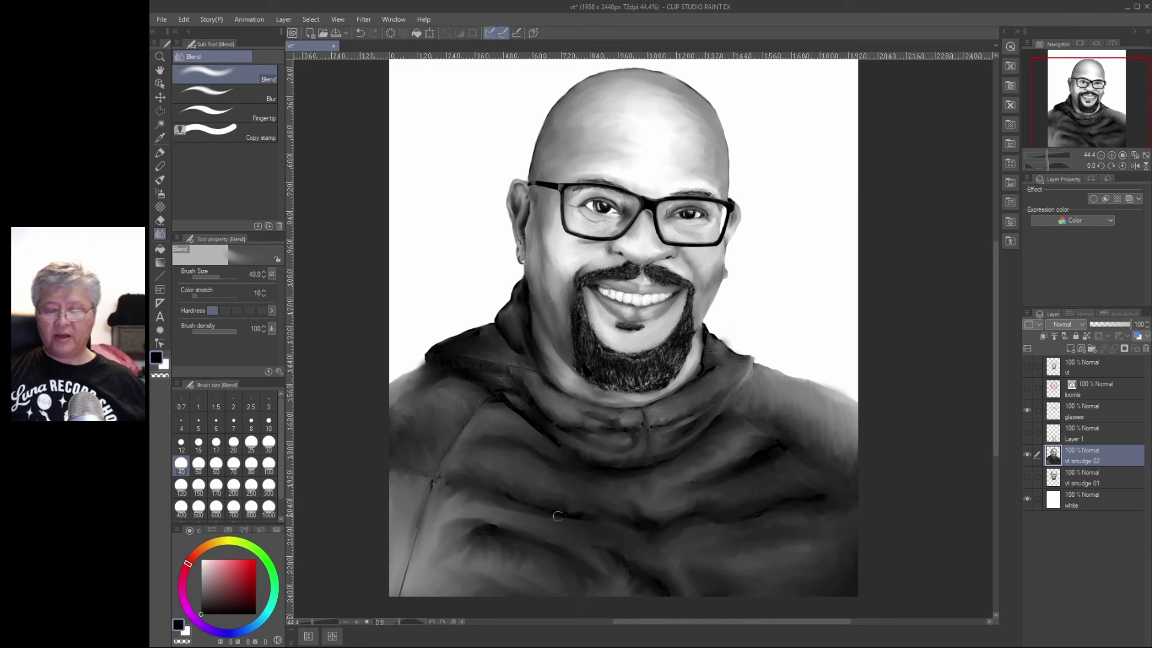
# - Ink a sleeve seam from the collar down the shoulder with the size 15 Milli pen and smudge it with the size 20 Blend tool
pyautogui.press('p')
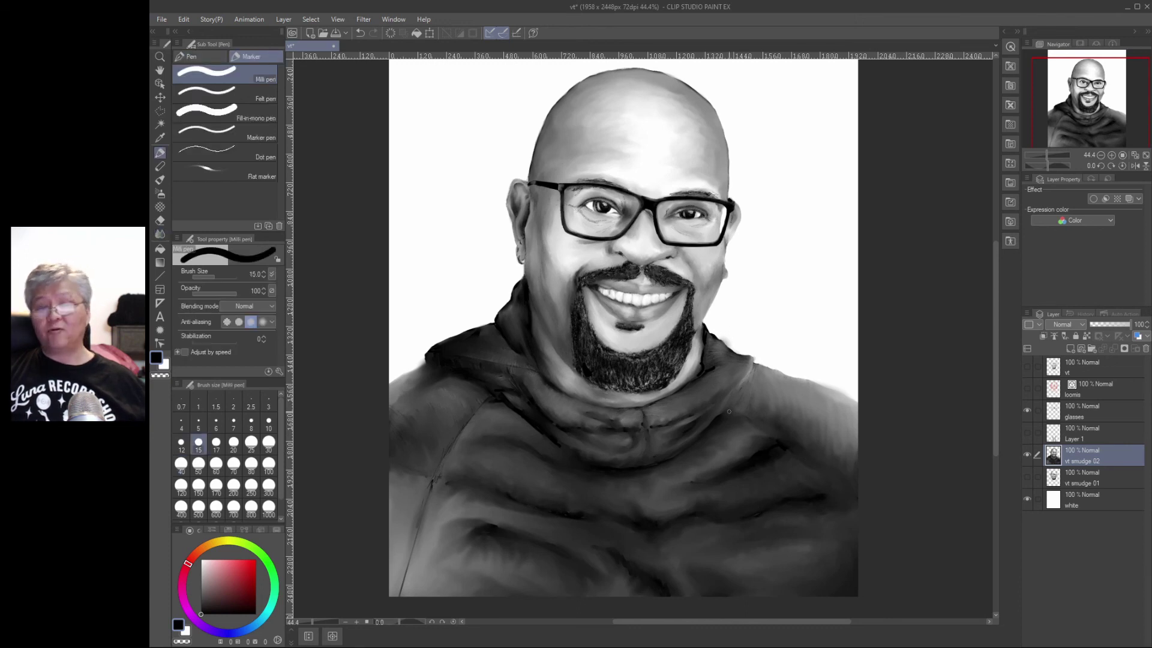
pyautogui.moveTo(729, 411); pyautogui.dragTo(847, 481)
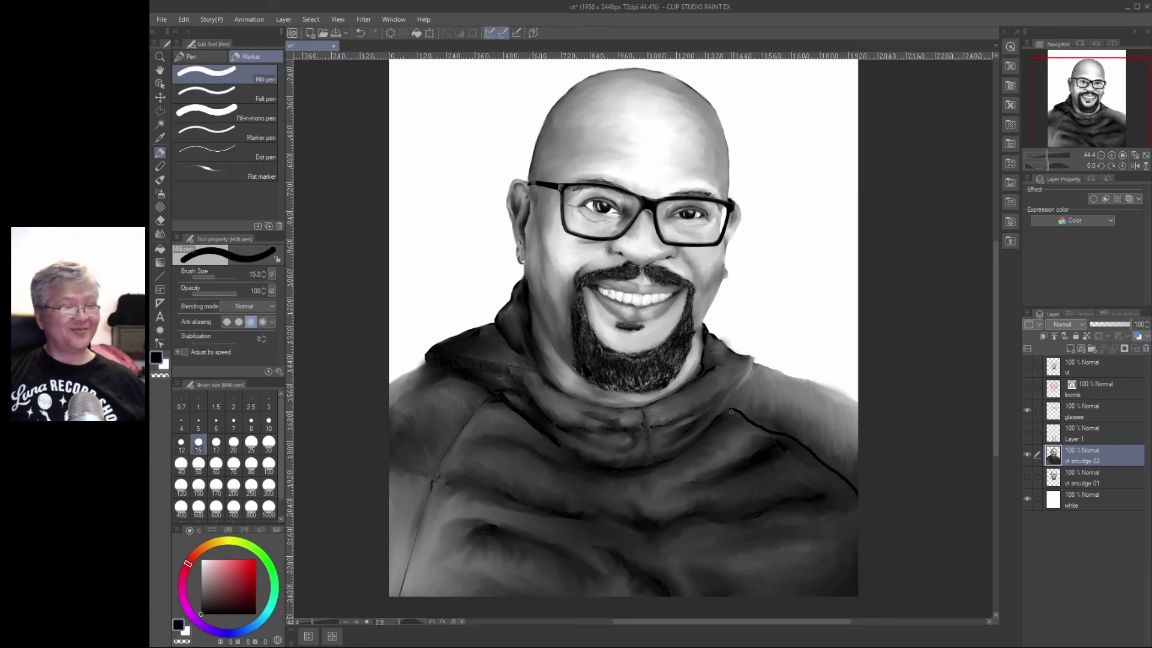
pyautogui.press('j')
pyautogui.moveTo(743, 416)
pyautogui.mouseDown()
pyautogui.moveTo(840, 475)
pyautogui.moveTo(859, 507)
pyautogui.mouseUp()
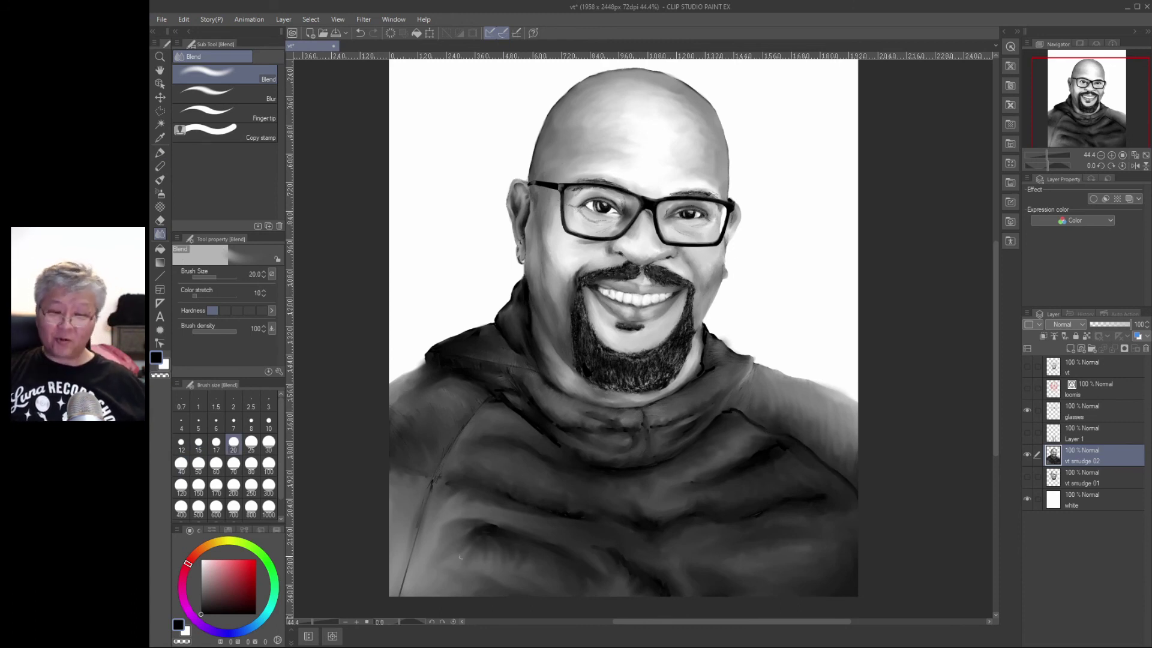
# - Enlarge the Blend tool to size 50 and smooth the shading of the lower hoodie folds beside the sleeve seam
pyautogui.press(']')
pyautogui.press(']')
pyautogui.press(']')
pyautogui.press(']')
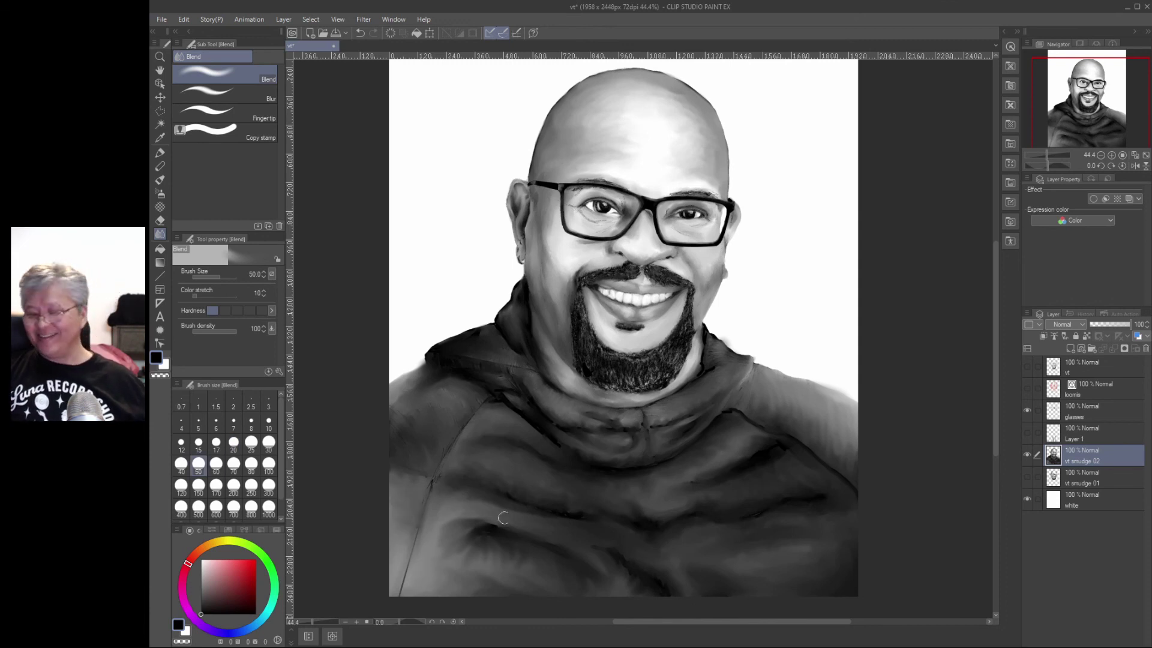
pyautogui.moveTo(465, 536)
pyautogui.mouseDown()
pyautogui.moveTo(494, 558)
pyautogui.moveTo(447, 545)
pyautogui.moveTo(510, 553)
pyautogui.moveTo(445, 563)
pyautogui.moveTo(558, 563)
pyautogui.moveTo(572, 579)
pyautogui.moveTo(456, 547)
pyautogui.moveTo(442, 575)
pyautogui.moveTo(421, 556)
pyautogui.mouseUp()
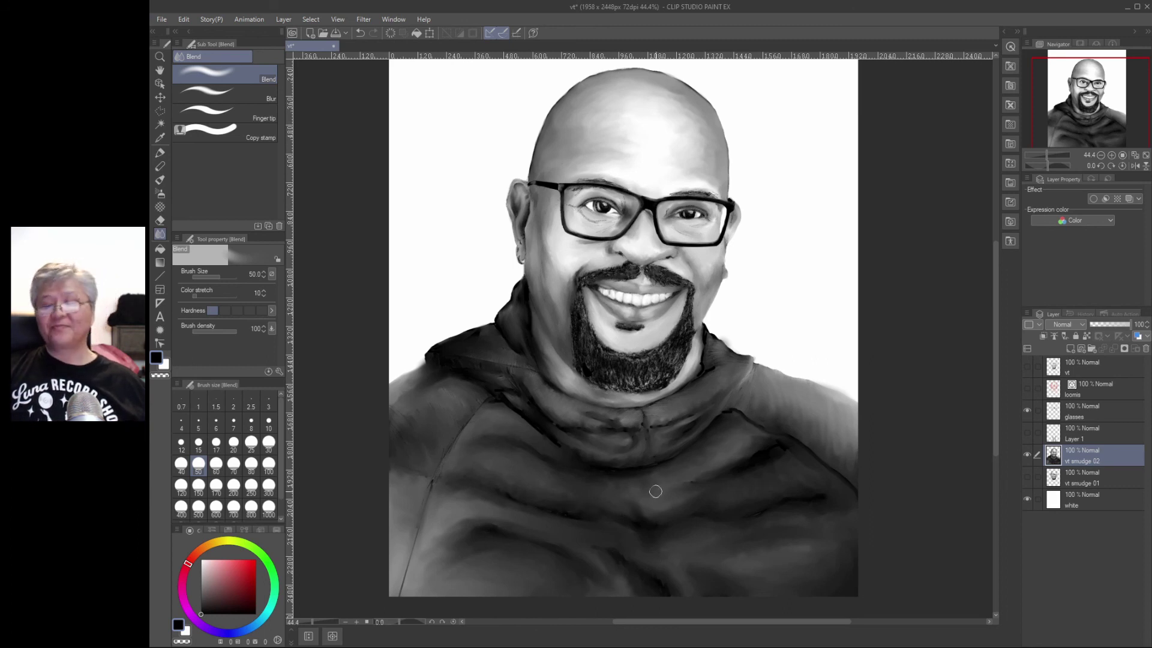
# - Show and select Layer 1 with the drawstrings, add size 7.5 Chalk shading along their edges and soften it with the size 25 Blend tool
pyautogui.click(1027, 433)
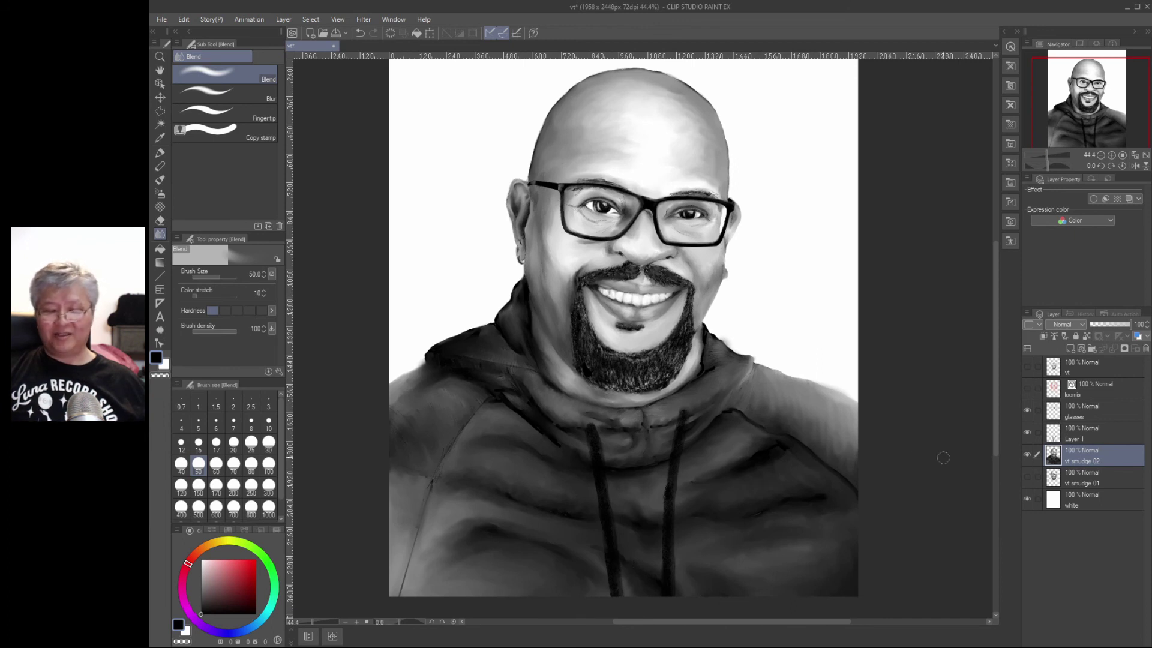
pyautogui.click(1040, 433)
pyautogui.press('p')
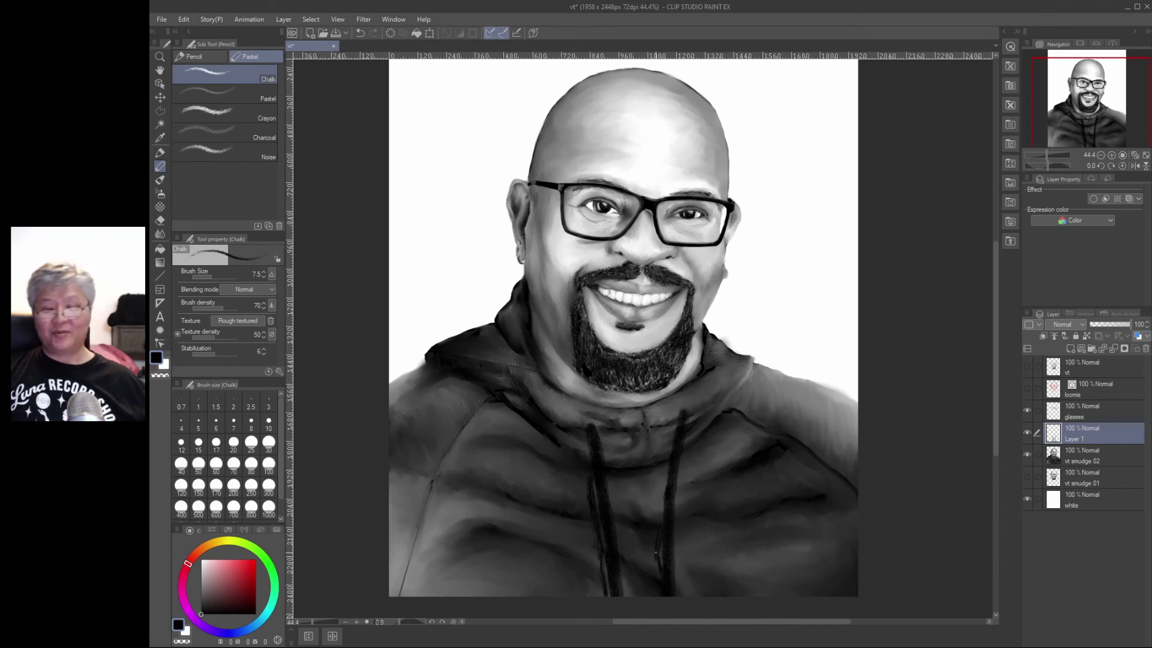
pyautogui.press('j')
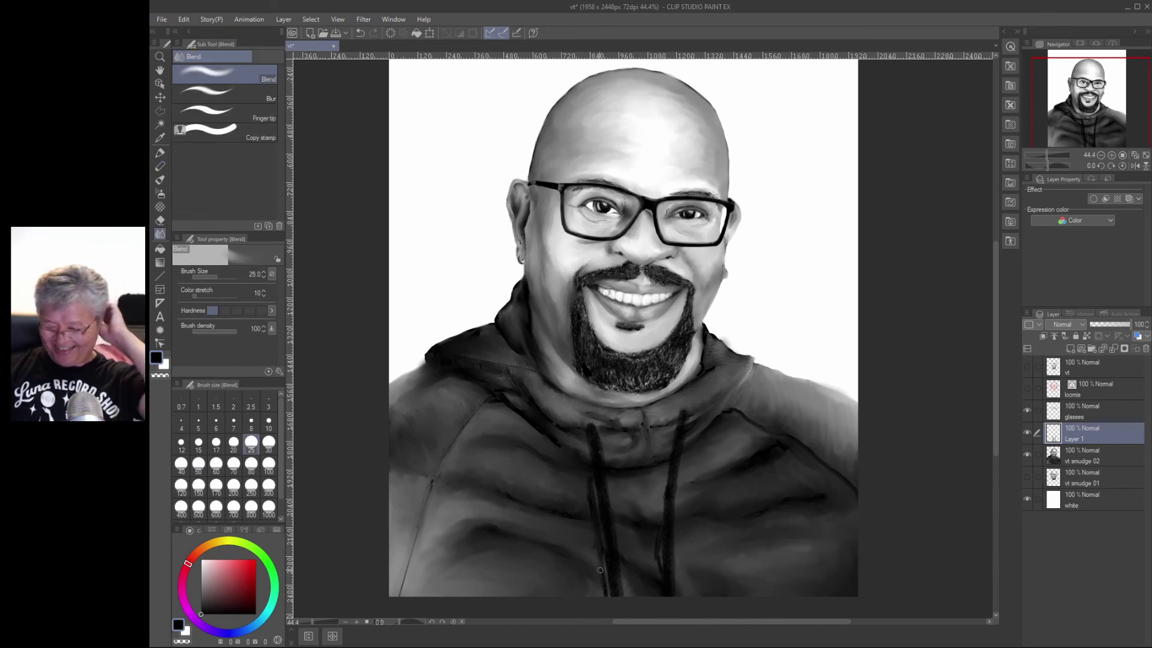
# - Smudge the chalk shading beside the drawstrings with the size 25 Blend tool while the vt smudge 02 layer is hidden, and show that layer again
pyautogui.press('p')
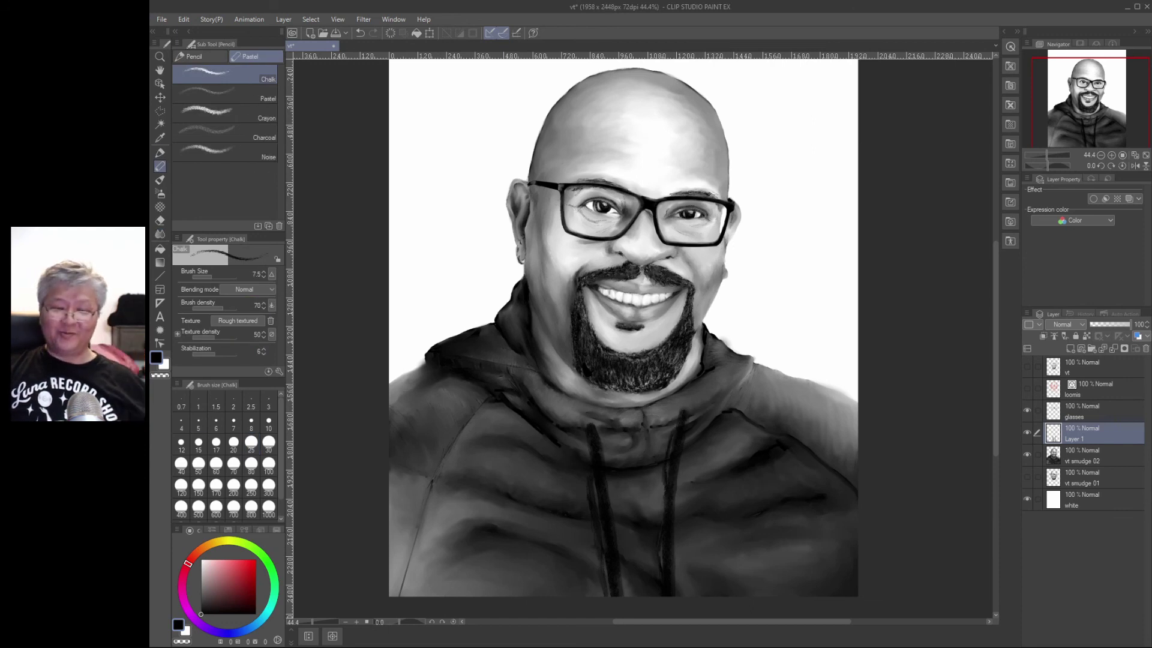
pyautogui.press('j')
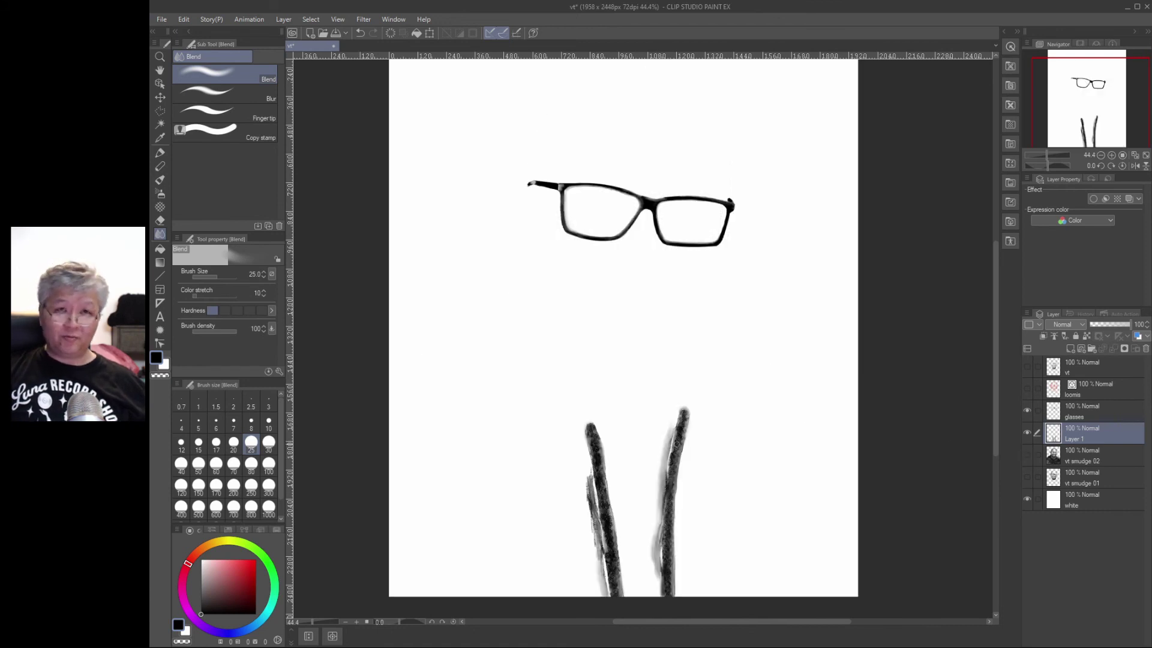
pyautogui.moveTo(592, 489)
pyautogui.mouseDown()
pyautogui.moveTo(599, 576)
pyautogui.moveTo(652, 552)
pyautogui.moveTo(662, 476)
pyautogui.mouseUp()
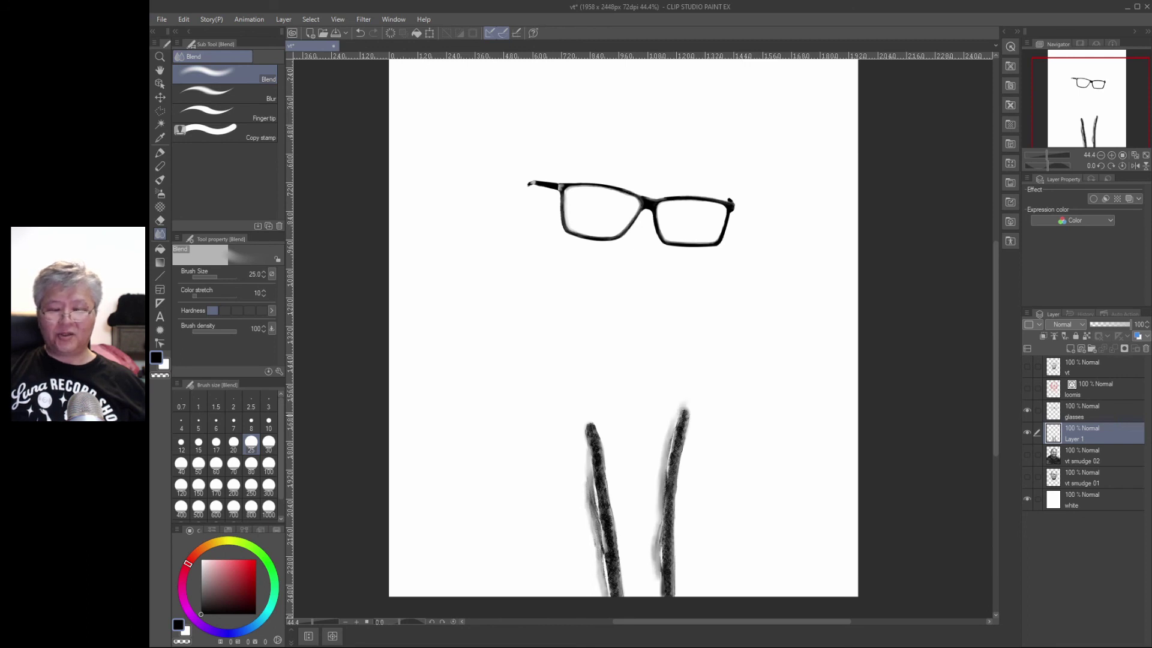
pyautogui.click(1027, 455)
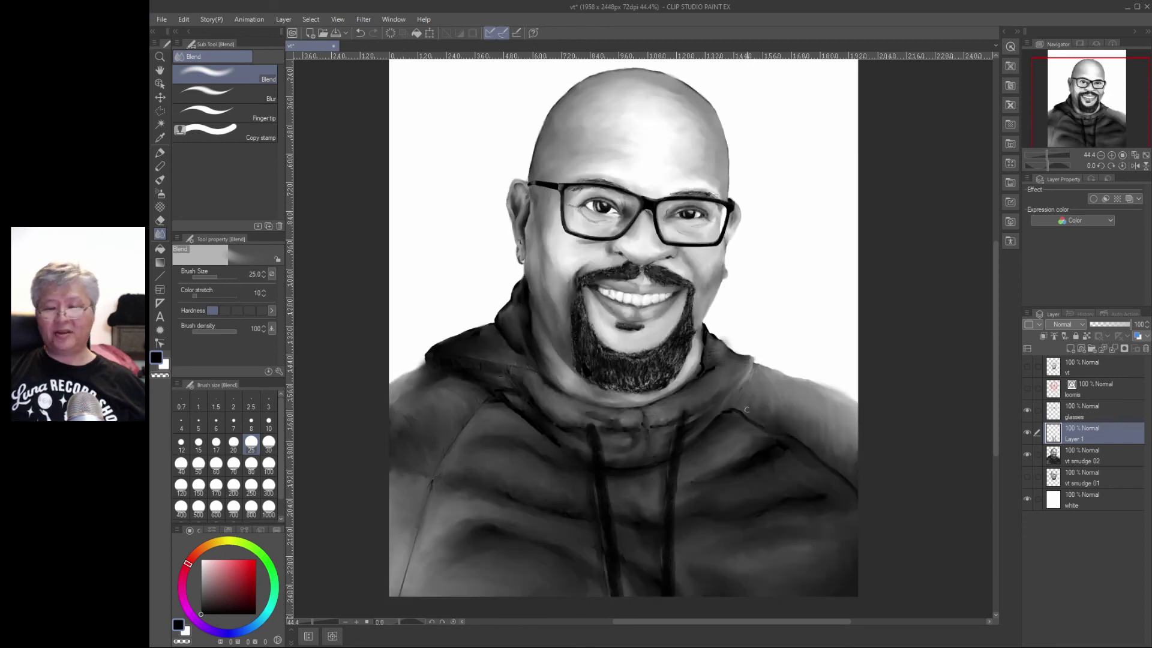
# - Darken the upper ends of the drawstrings with Chalk and the size 15 Milli pen, and soften the marks with the size 25 Blend tool
pyautogui.press('p')
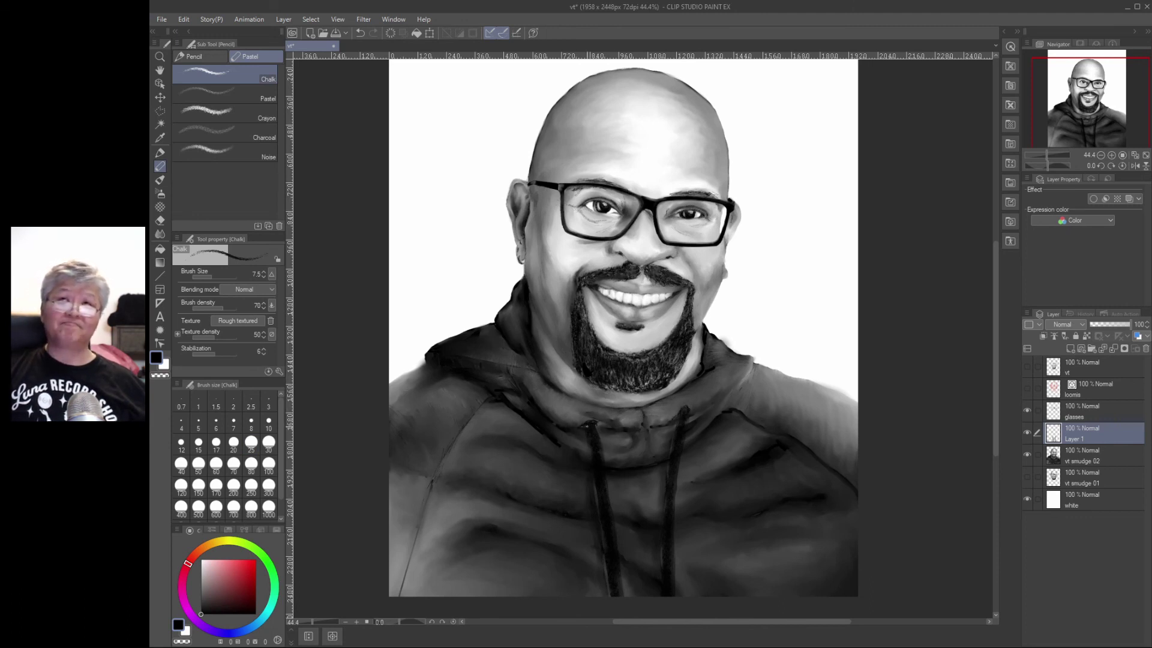
pyautogui.press('j')
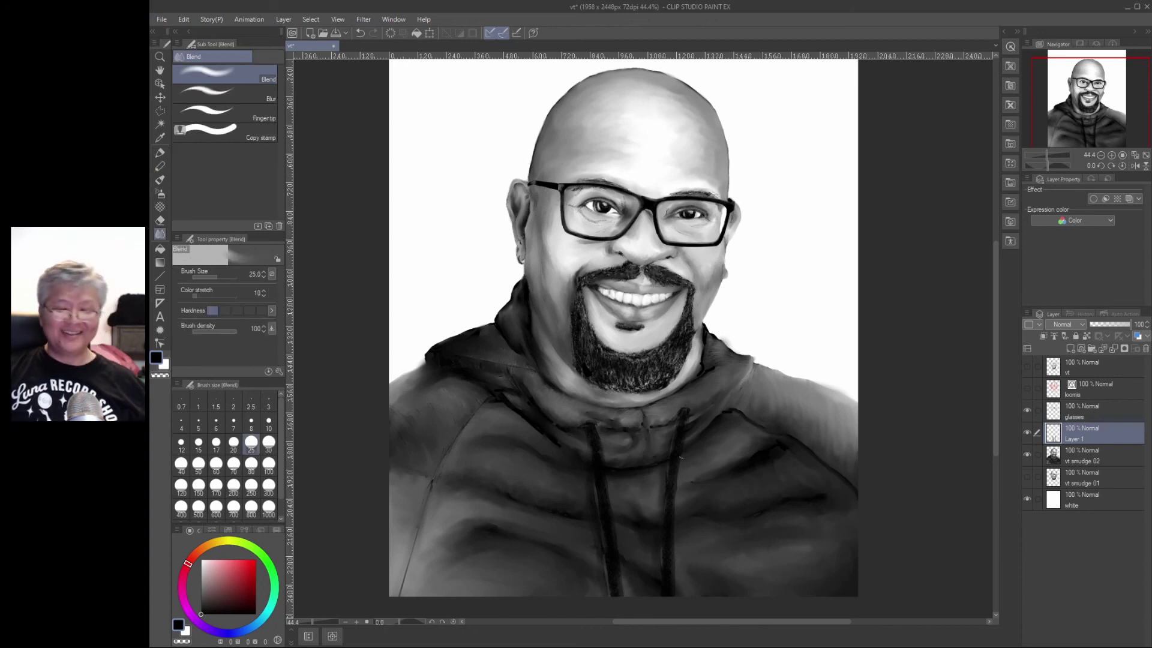
pyautogui.click(1027, 456)
pyautogui.click(1027, 456)
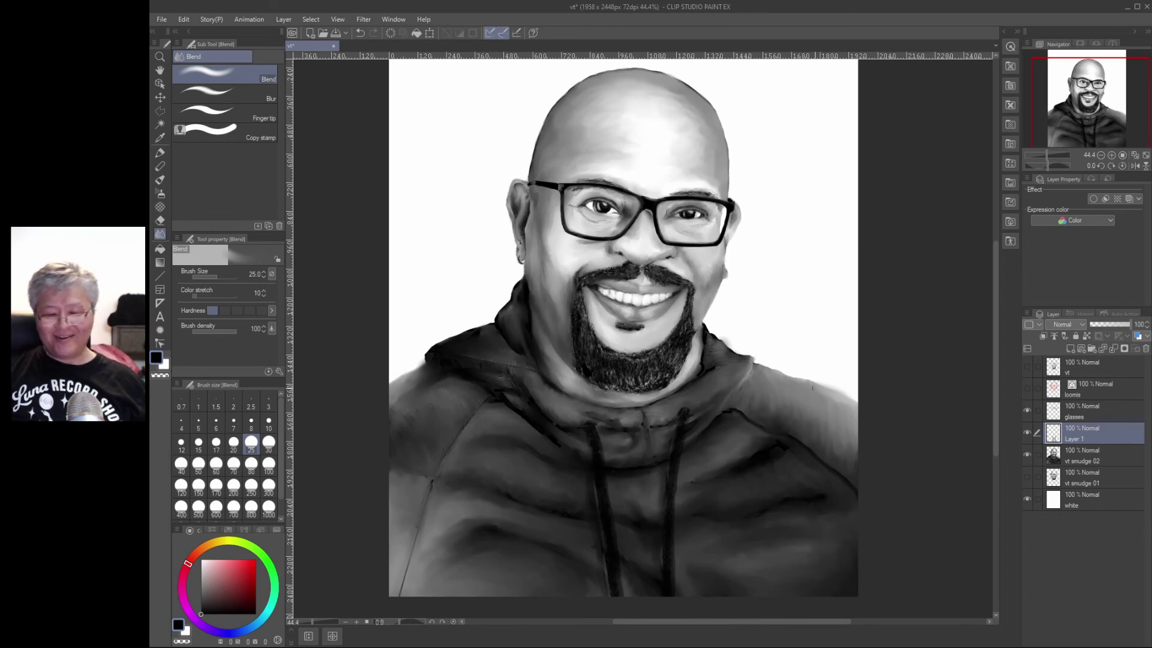
pyautogui.press('p')
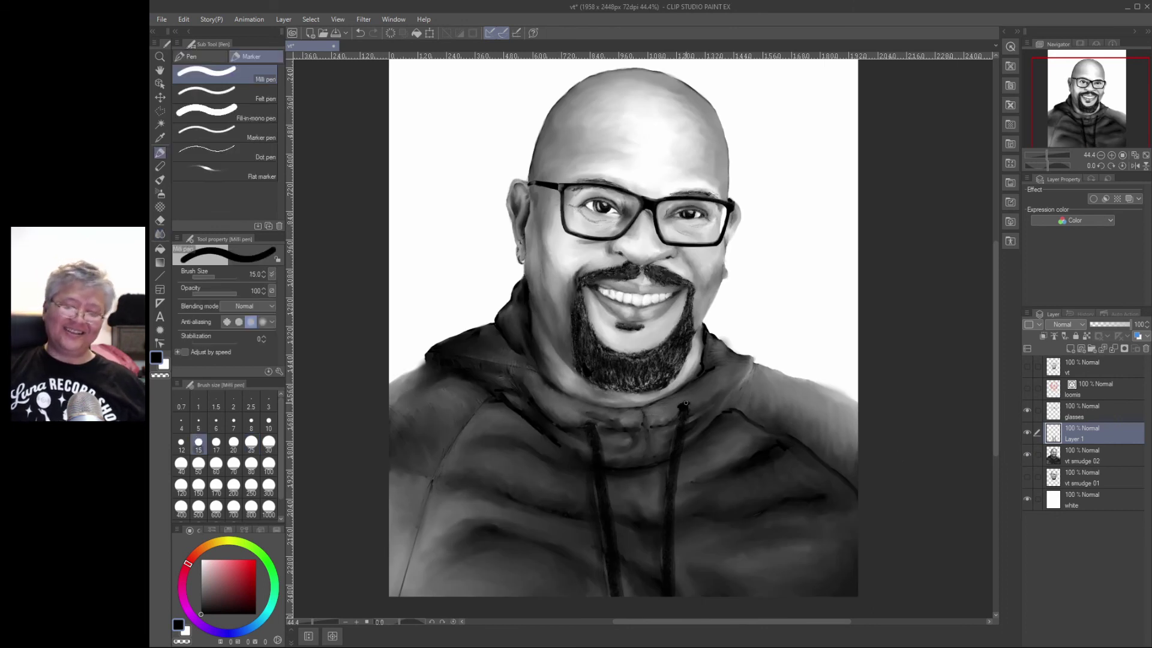
pyautogui.press('j')
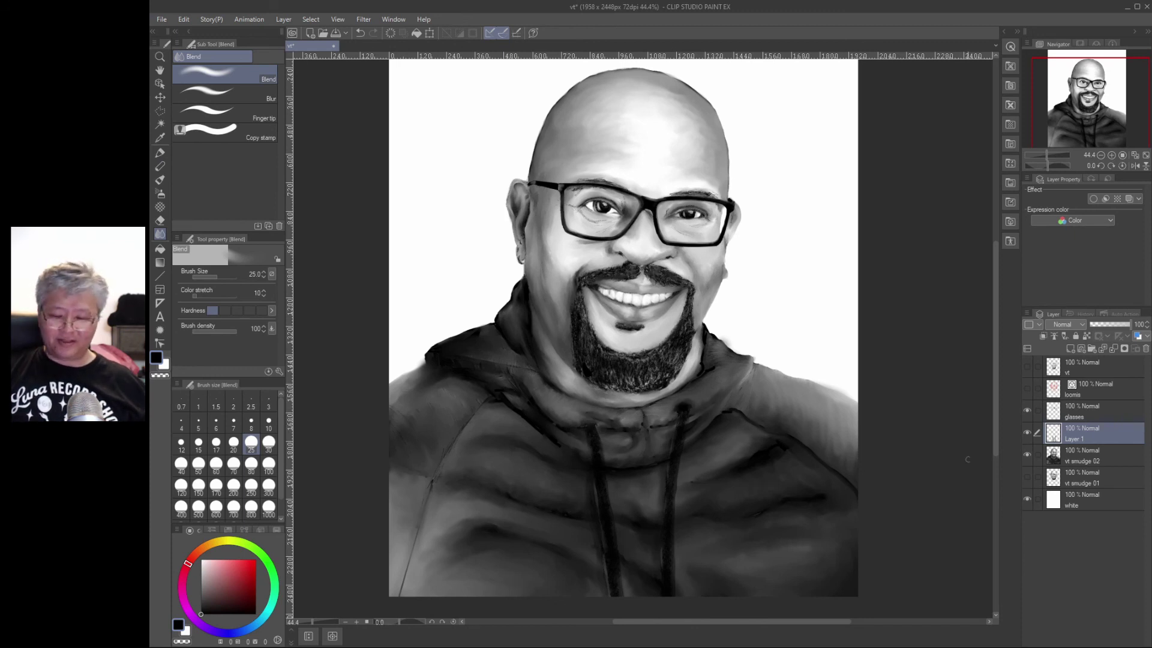
# - Make the vt smudge 02 layer active and review the whole portrait
pyautogui.hotkey('alt', '[')
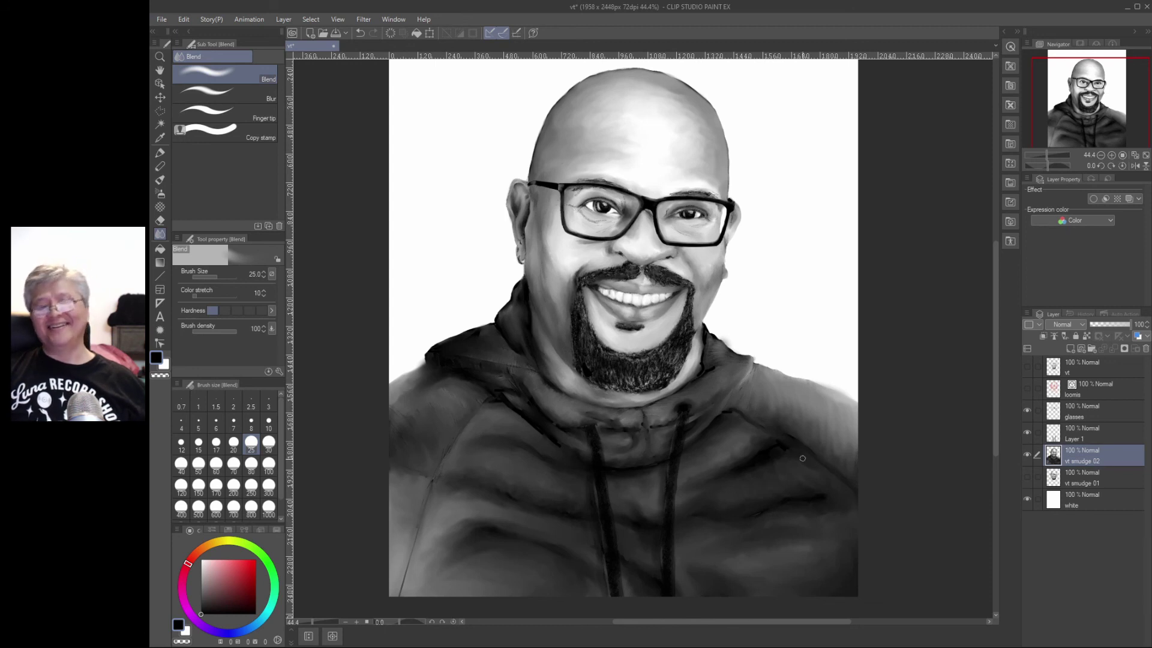
pyautogui.hotkey('ctrl', 'space')
pyautogui.moveTo(580, 439); pyautogui.dragTo(573, 477)
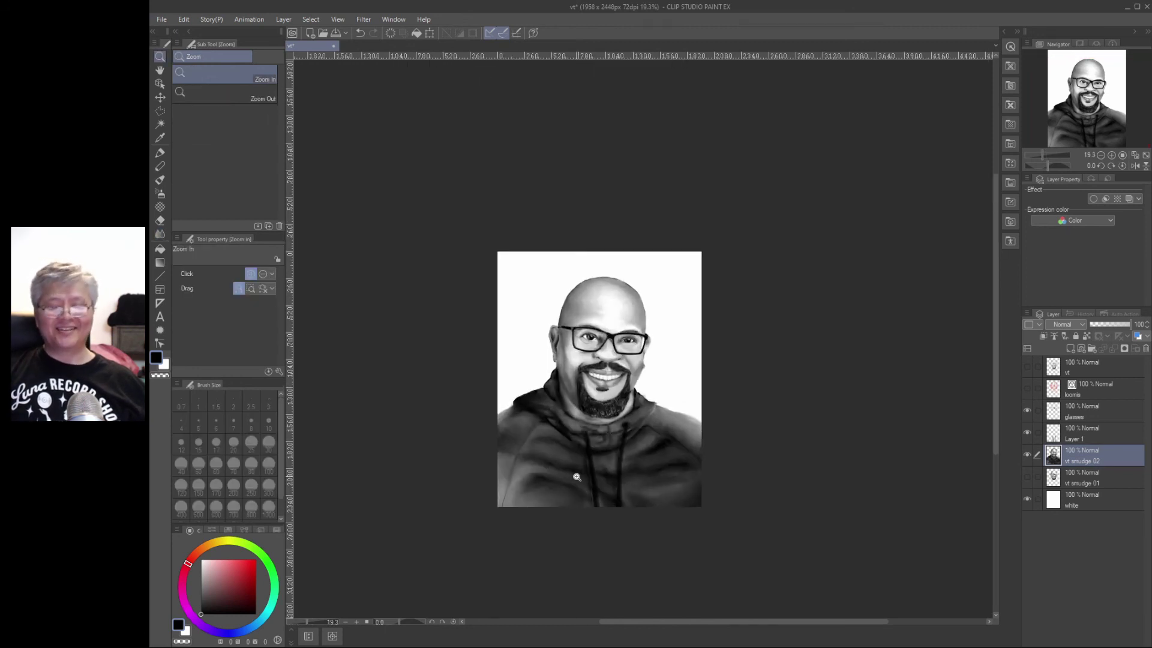